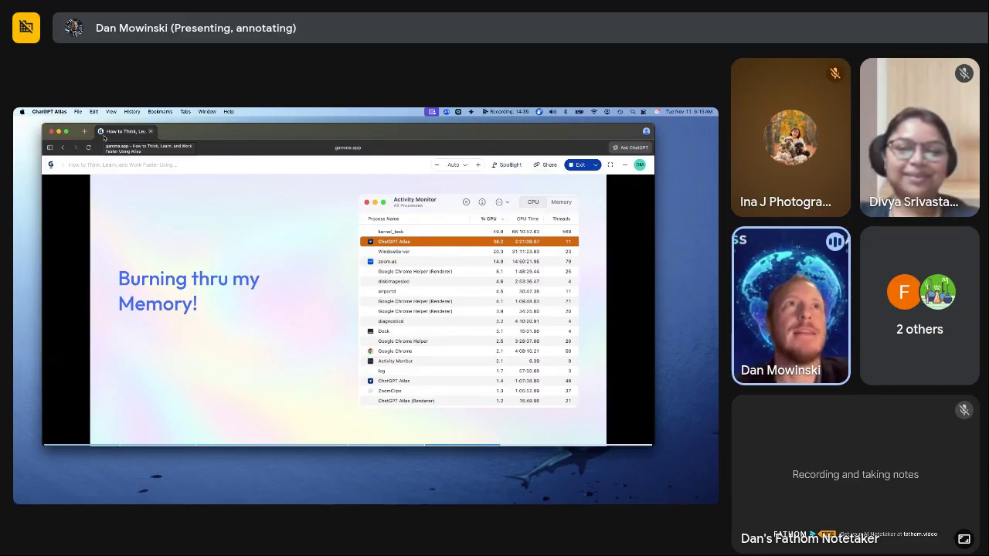
- Open a long row of new blank tabs alongside the presentation tab
click(85, 132)
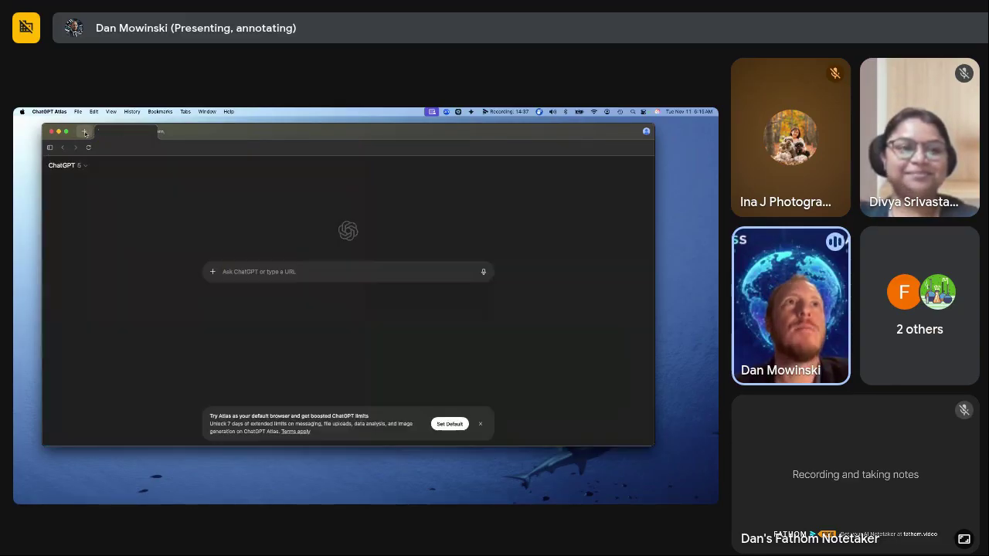
click(85, 132)
click(85, 132)
click(85, 132)
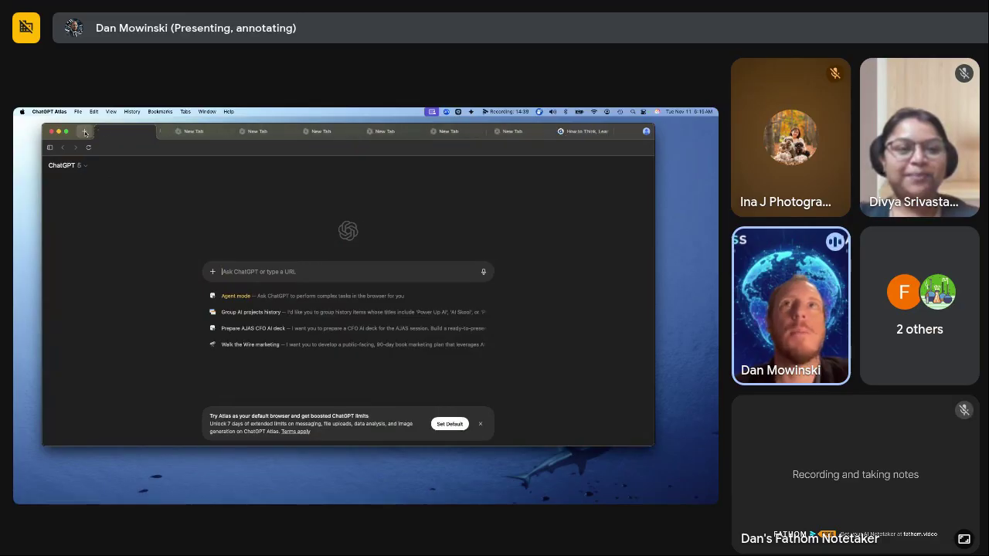
click(85, 132)
click(85, 132)
click(85, 133)
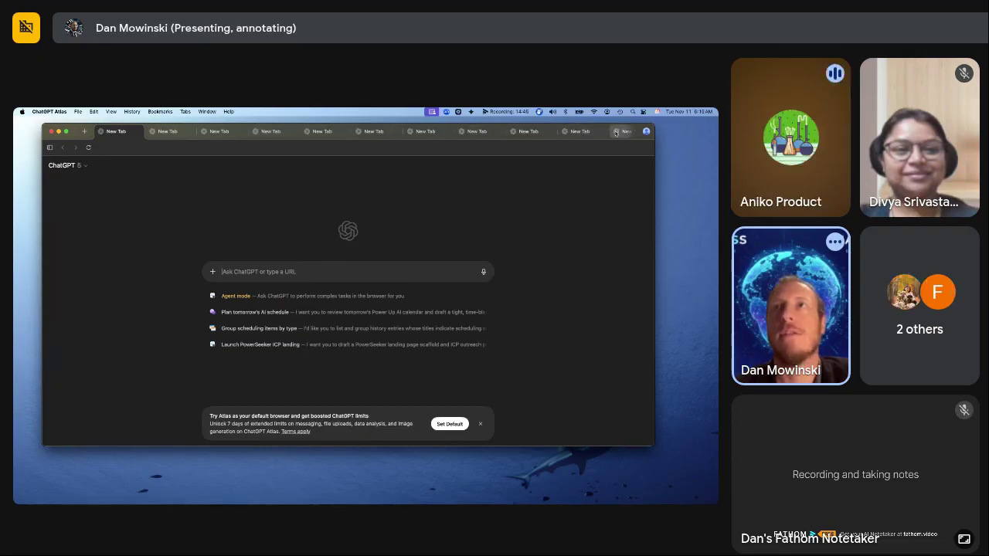
- Move the "How to Think, Learn..." presentation tab ahead of all the blank tabs
scroll(436, 137, right, 5)
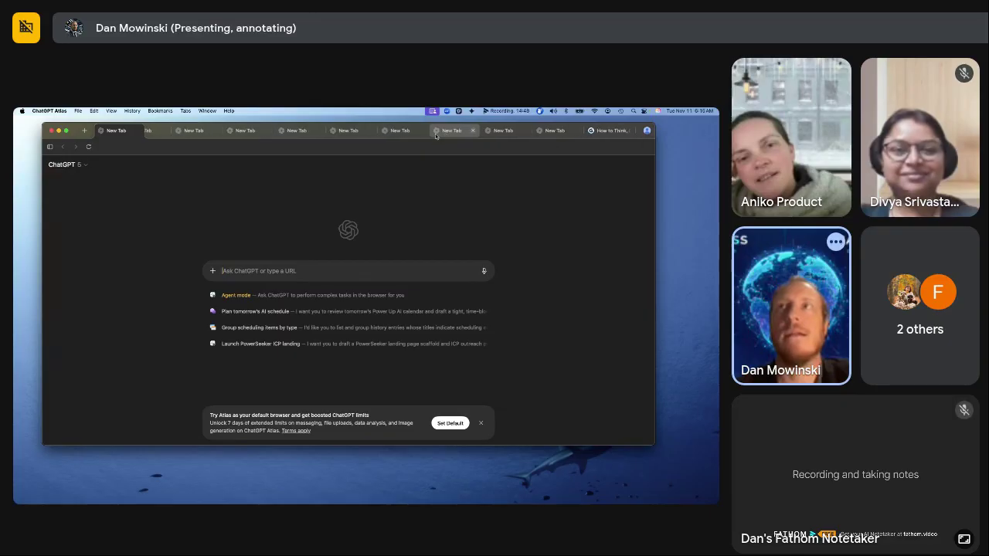
drag(595, 131, 314, 136)
scroll(313, 135, left, 3)
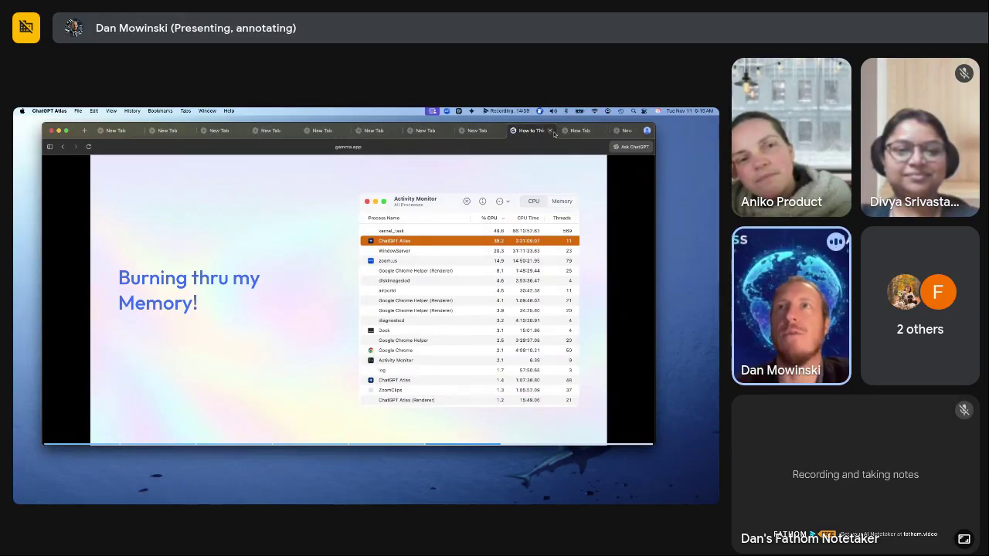
drag(533, 130, 159, 133)
click(137, 132)
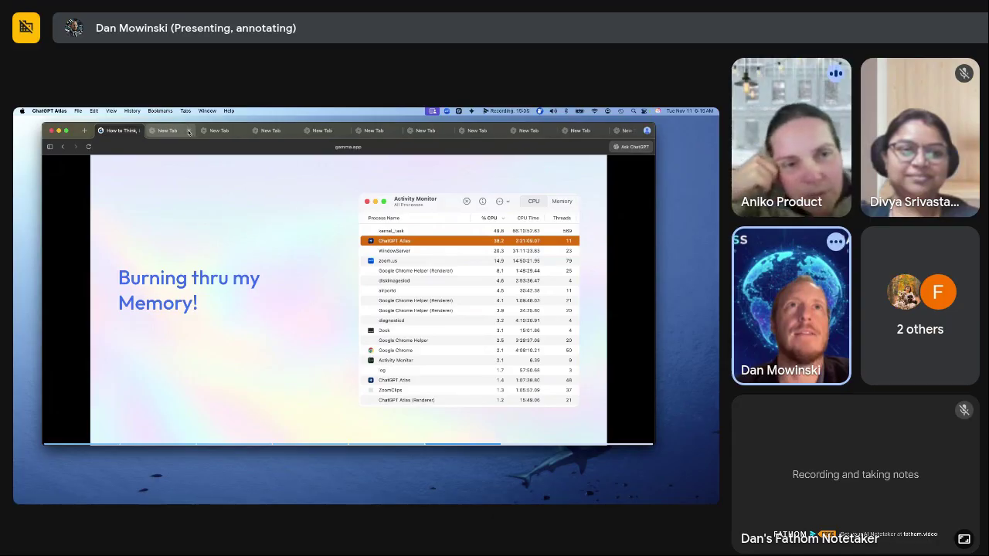
- Look through the row of open tabs, check one blank tab's options, and return to the presentation tab
scroll(271, 132, left, 1)
scroll(271, 131, right, 1)
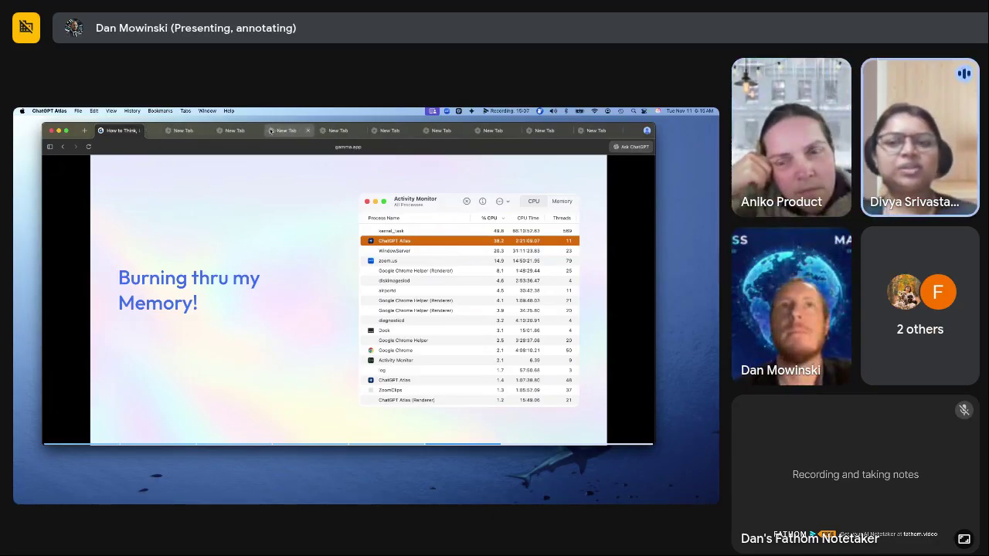
scroll(270, 131, left, 1)
scroll(271, 131, right, 1)
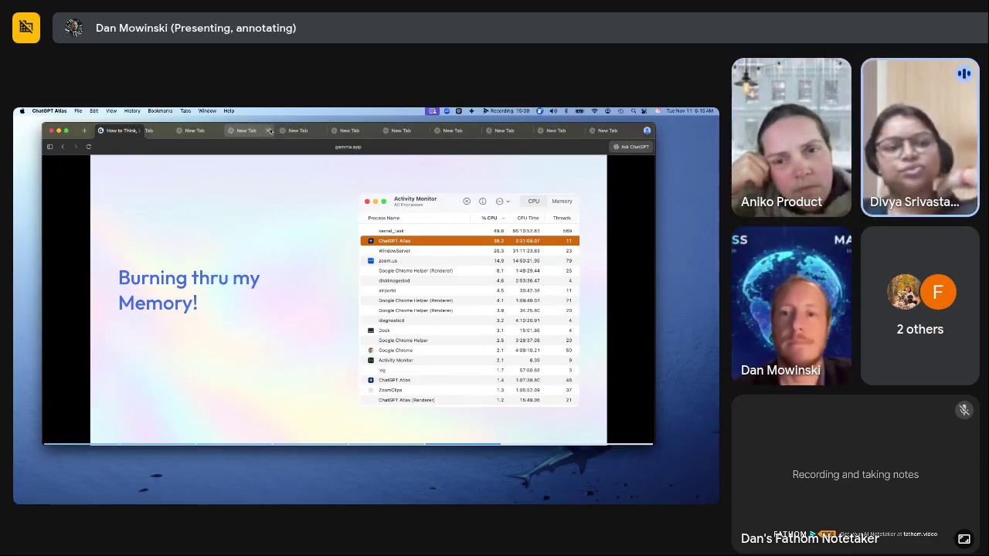
right_click(192, 131)
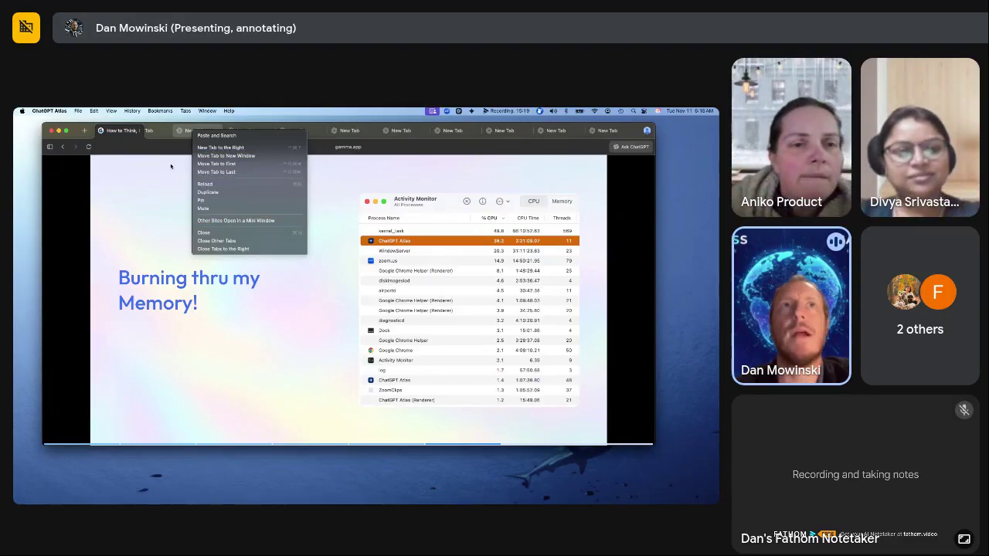
click(267, 183)
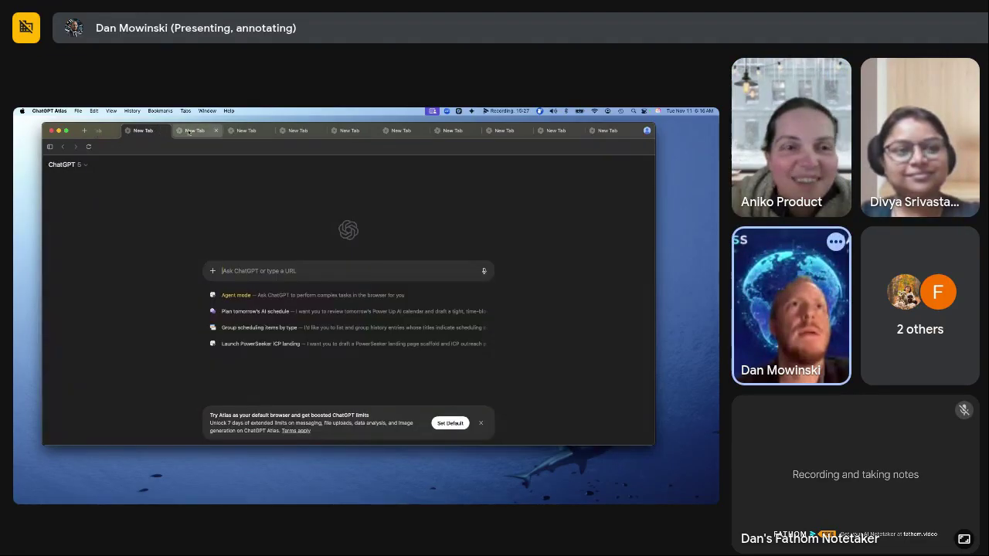
drag(189, 132, 118, 131)
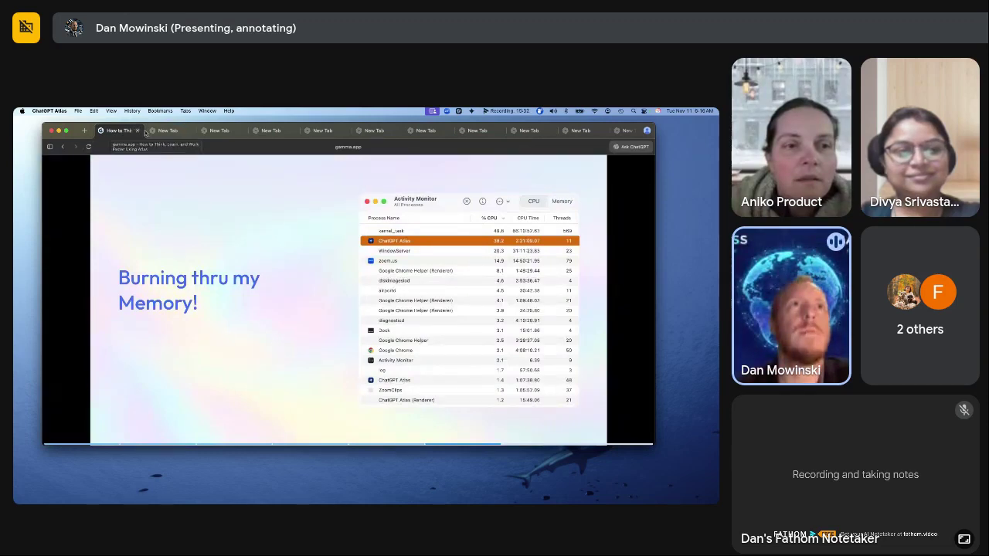
- Compare the tab options offered for a blank tab and for the presentation tab
right_click(165, 133)
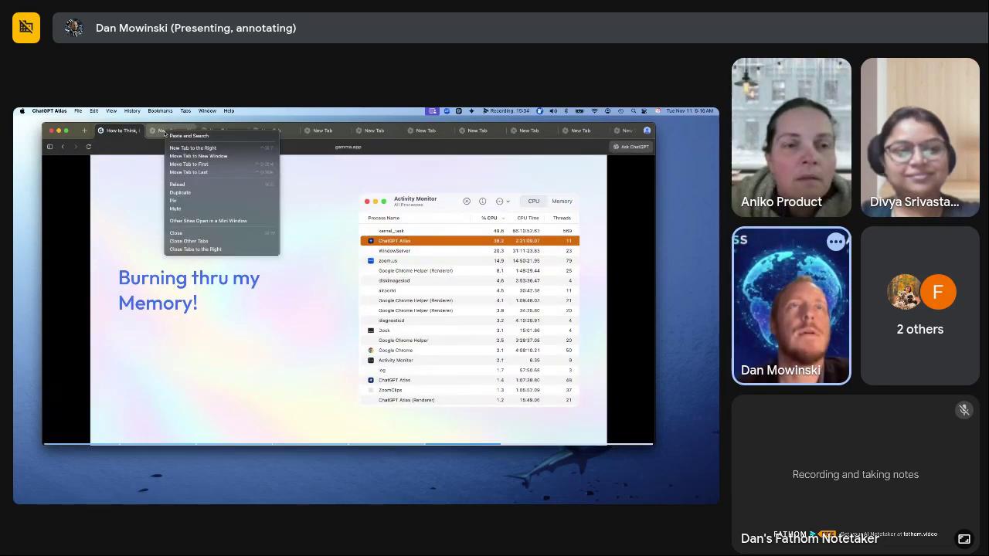
click(118, 131)
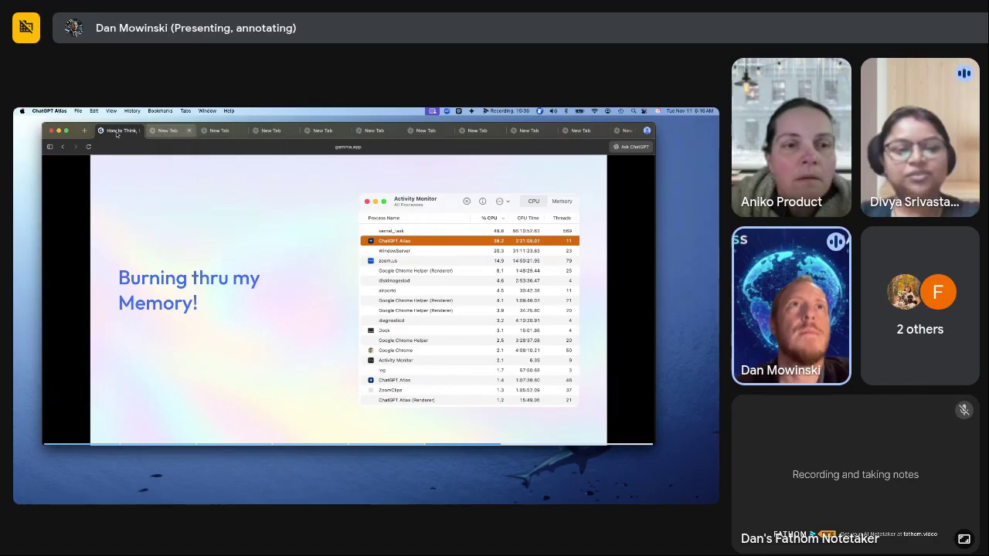
right_click(117, 132)
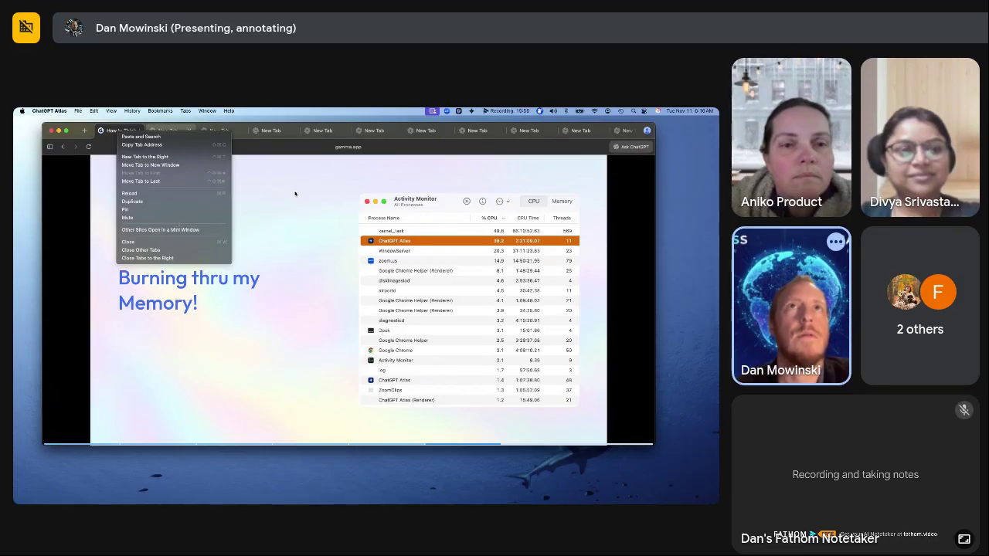
click(295, 193)
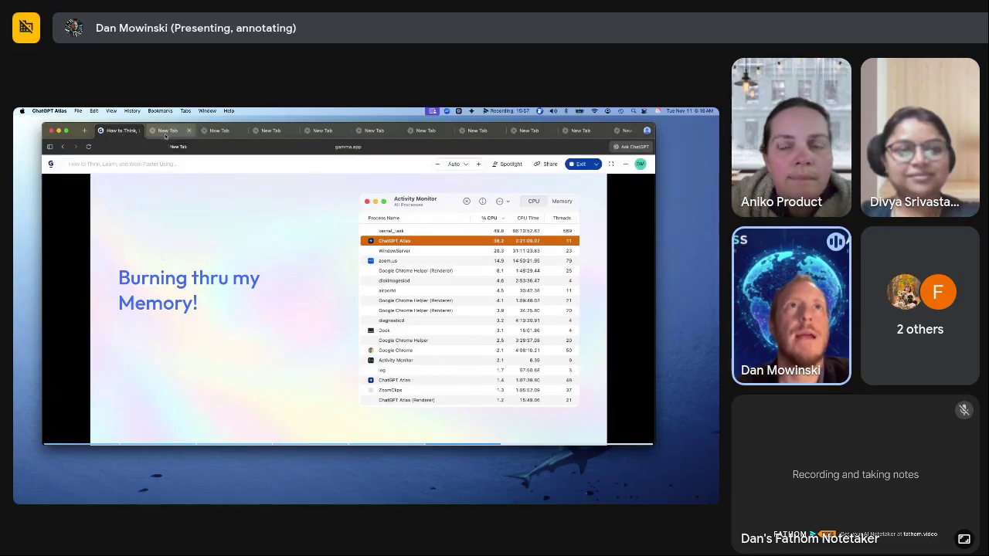
click(161, 131)
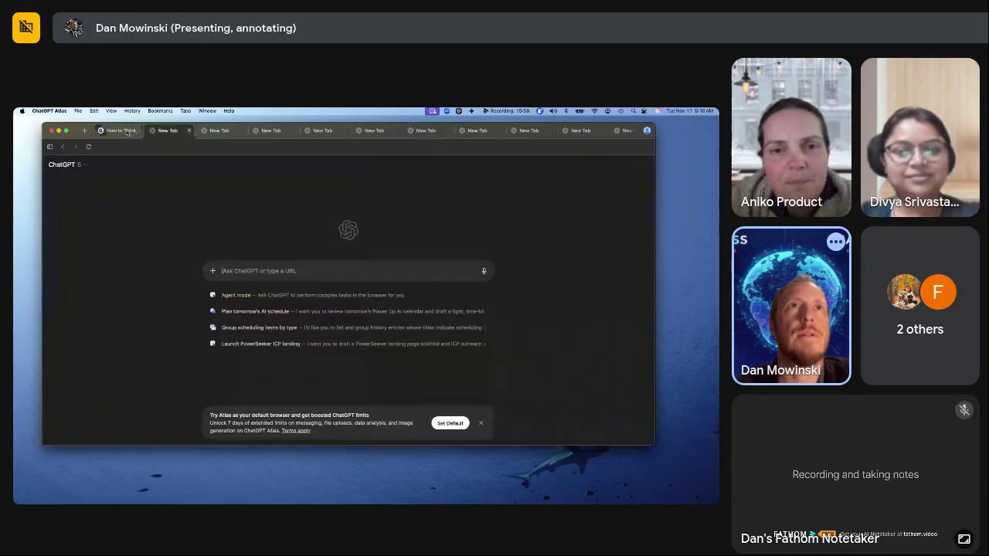
right_click(171, 131)
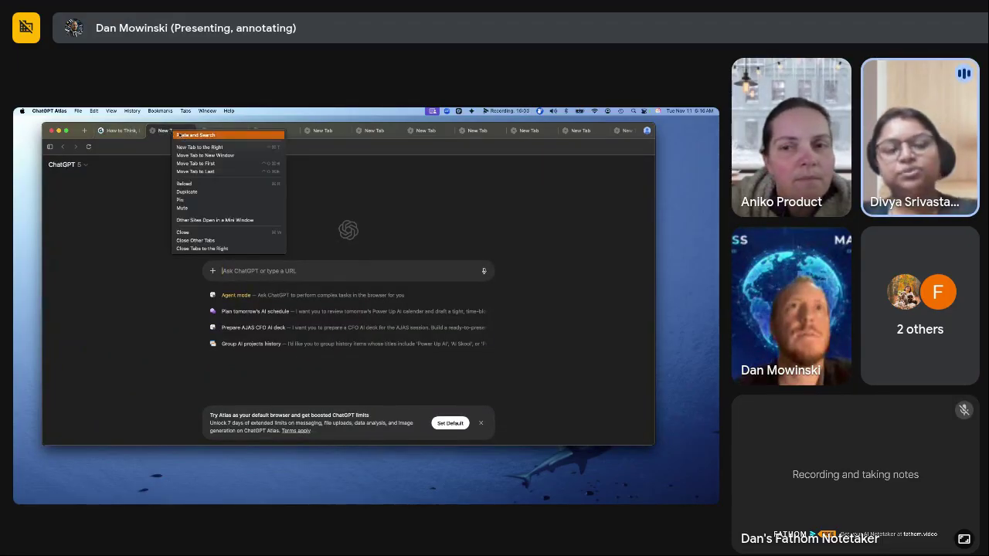
- Open another new tab ahead of the presentation and examine its tab options
click(84, 132)
click(85, 131)
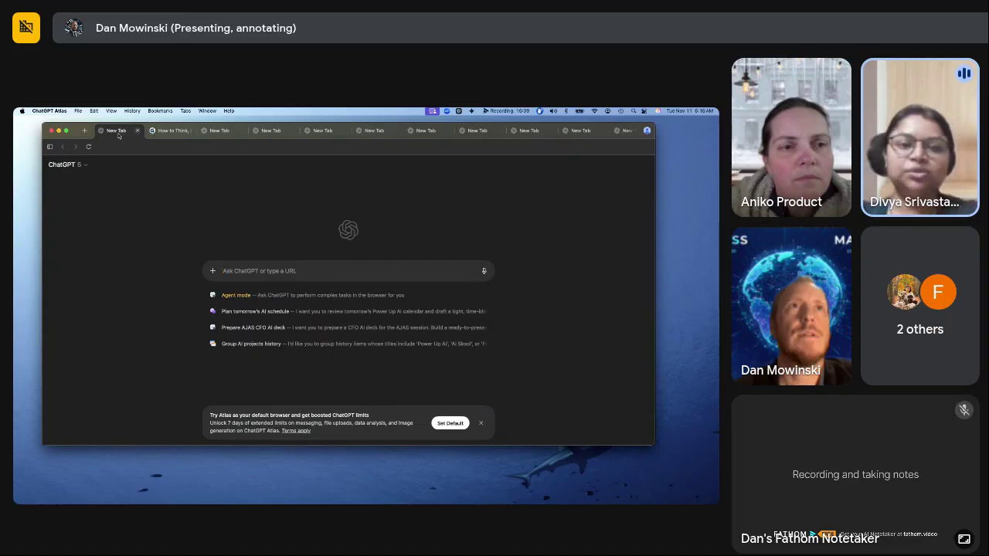
right_click(118, 135)
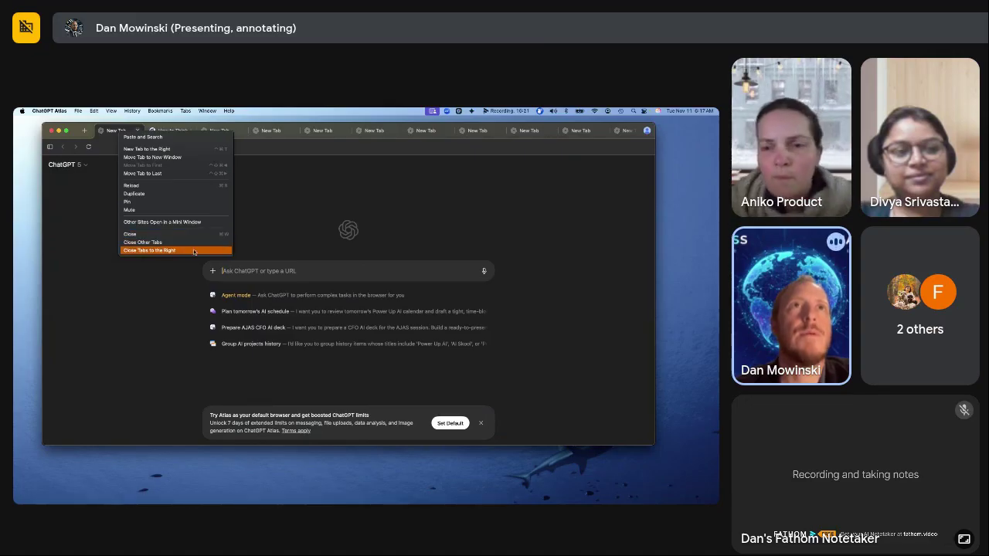
- Close all tabs following the presentation tab and the blank tab before it, leaving only the presentation open
click(163, 131)
click(164, 131)
right_click(164, 131)
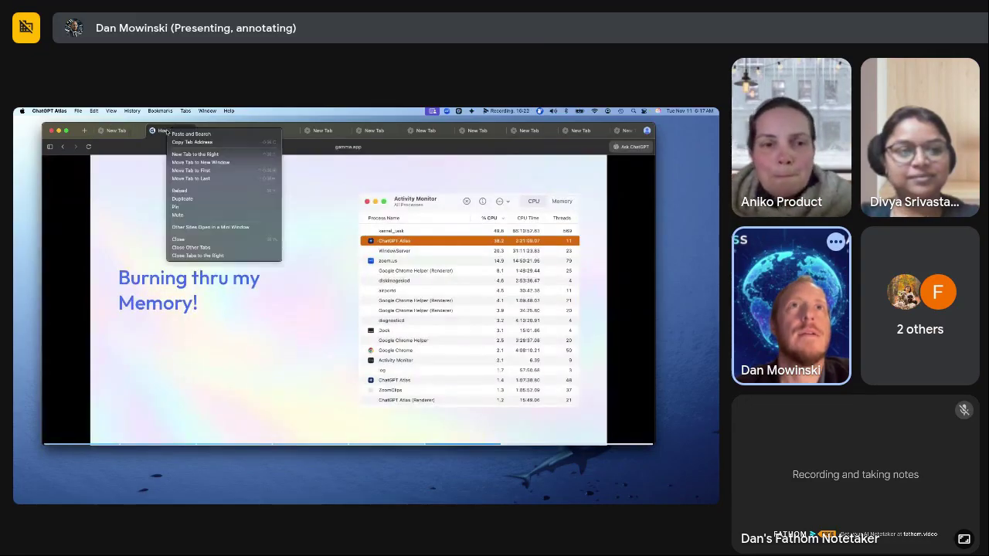
click(209, 256)
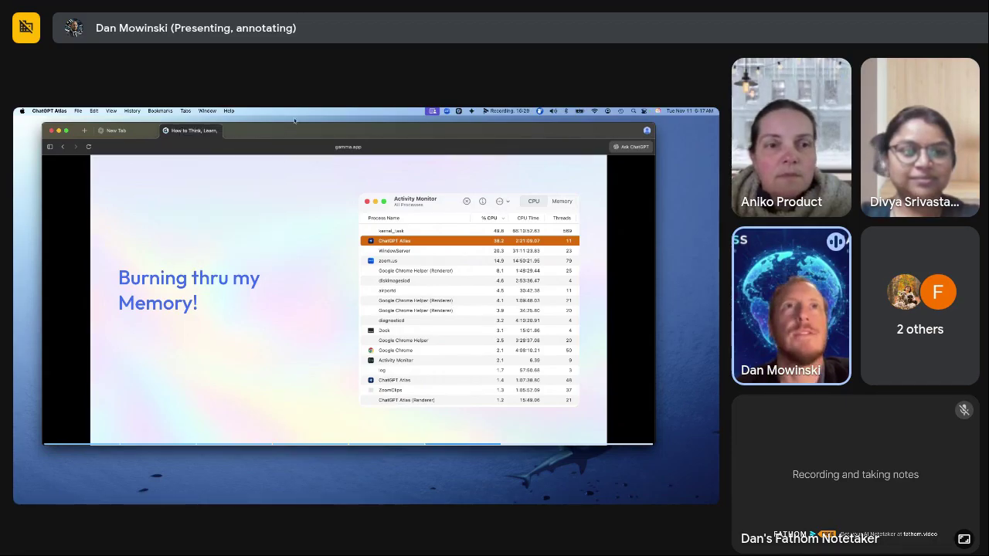
click(151, 131)
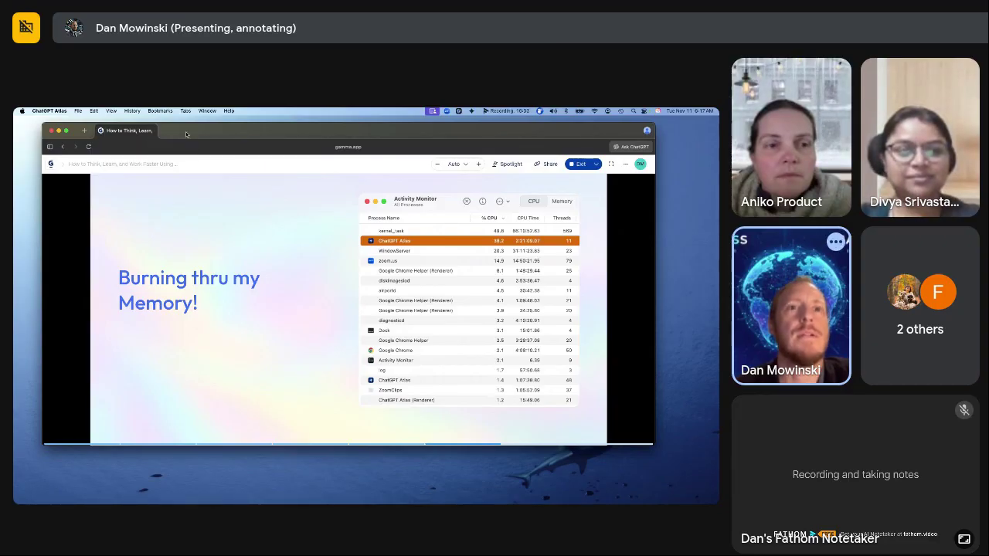
- Open a new tab and examine its tab options and the entries of the browser's profile menu
click(84, 132)
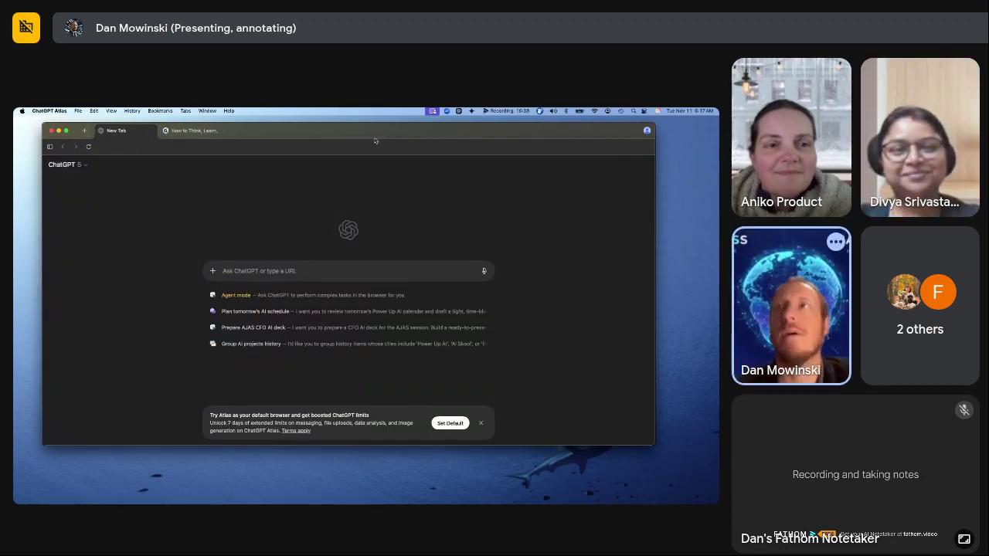
right_click(126, 132)
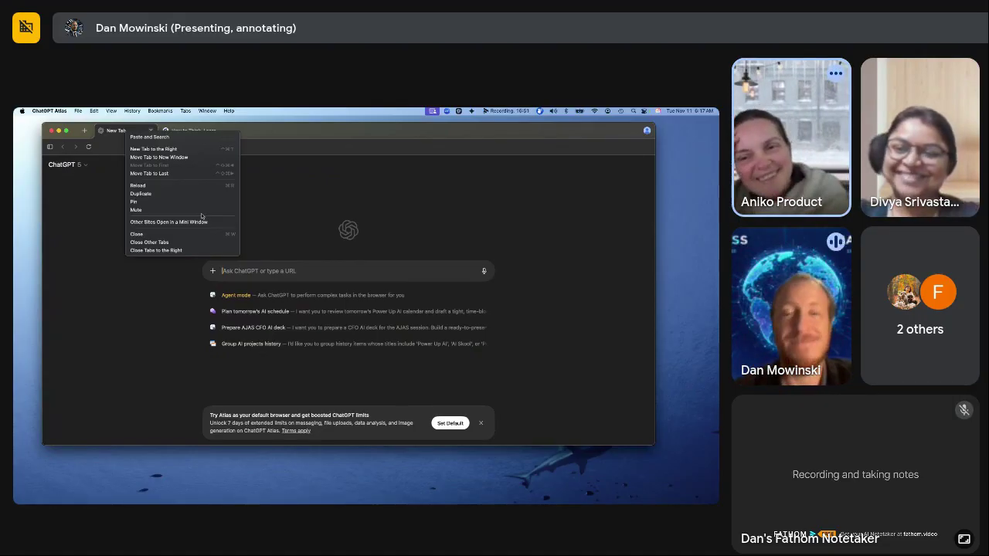
click(114, 171)
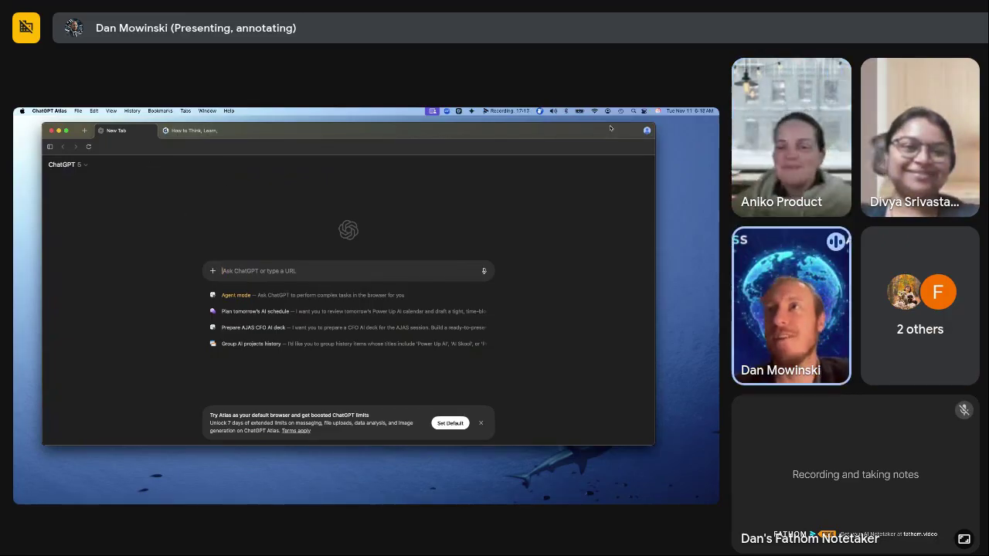
click(647, 131)
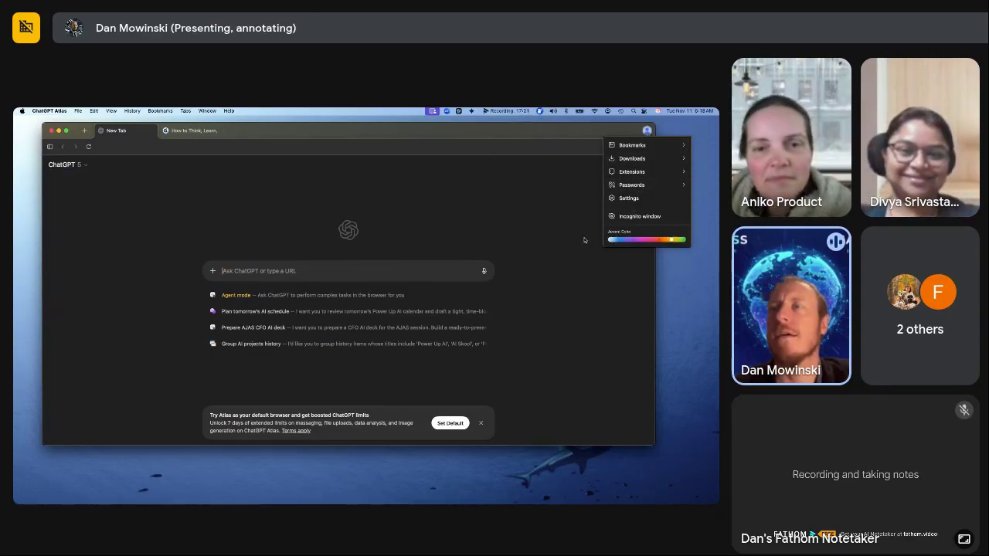
click(516, 203)
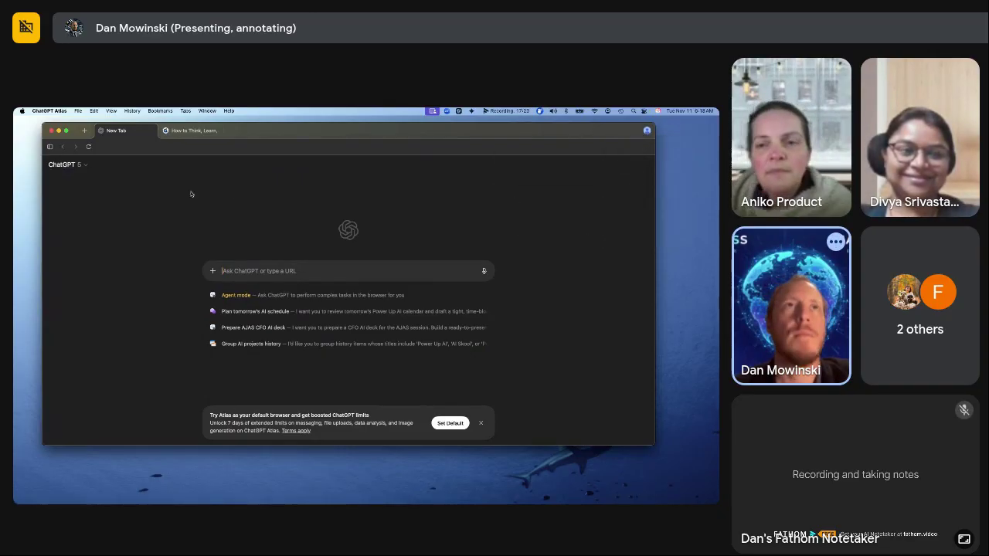
- Close the blank tab and advance the presentation to the next slide
click(152, 131)
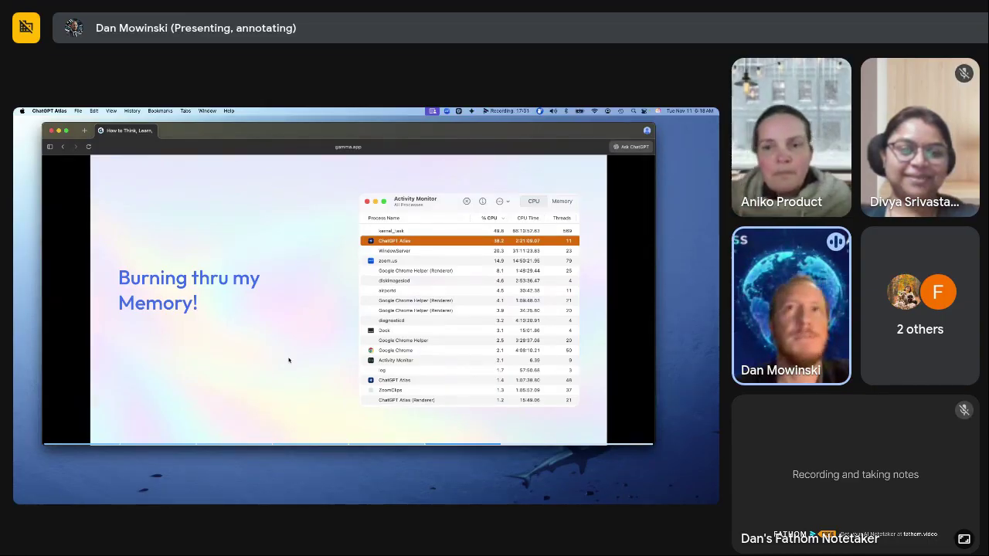
key(Right)
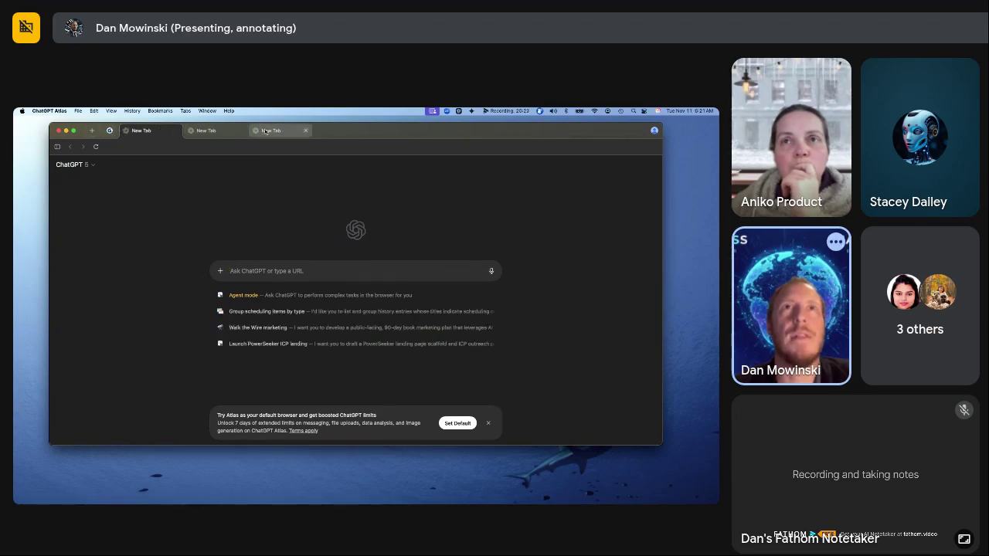
- Close the two extra blank tabs and load youtube.com in the remaining one
click(176, 131)
click(176, 131)
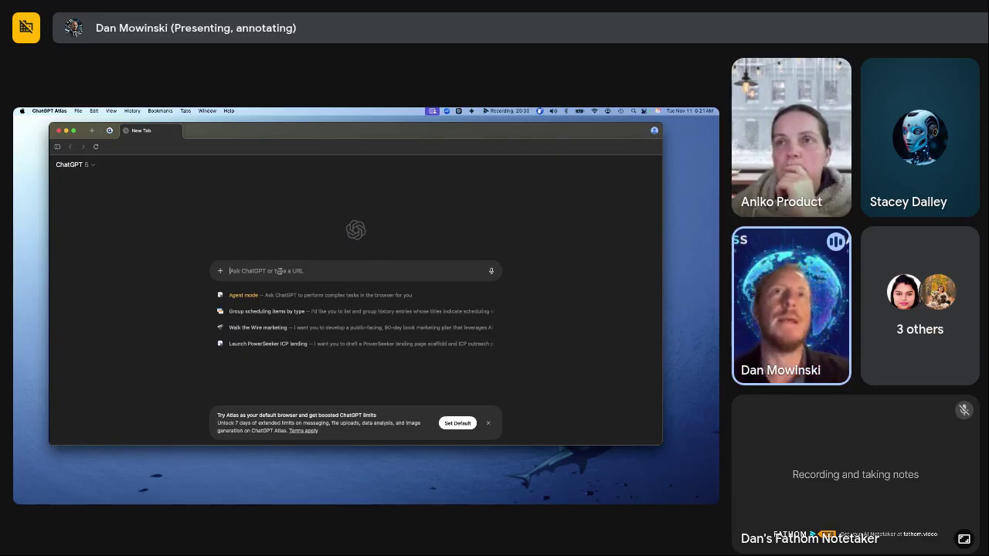
text(youtube.com)
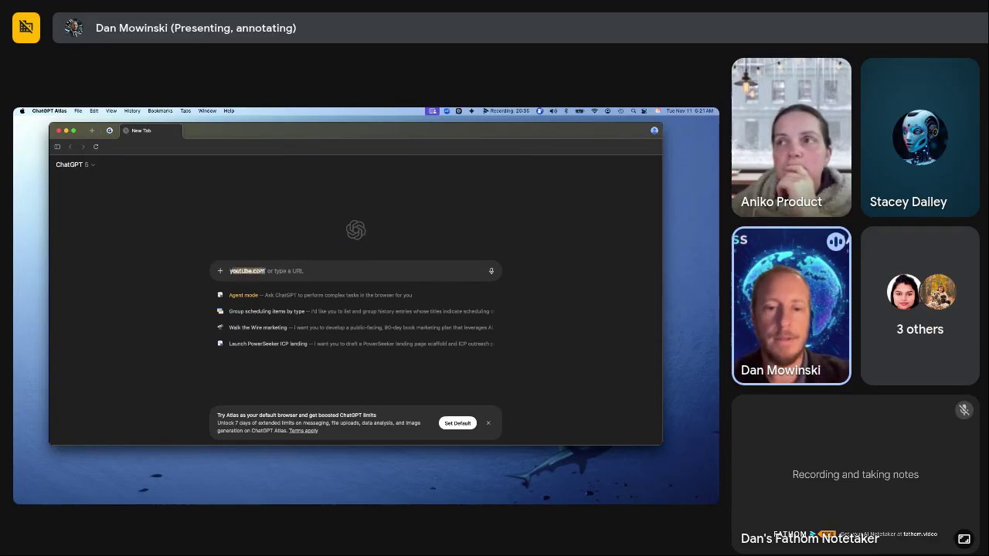
key(Return)
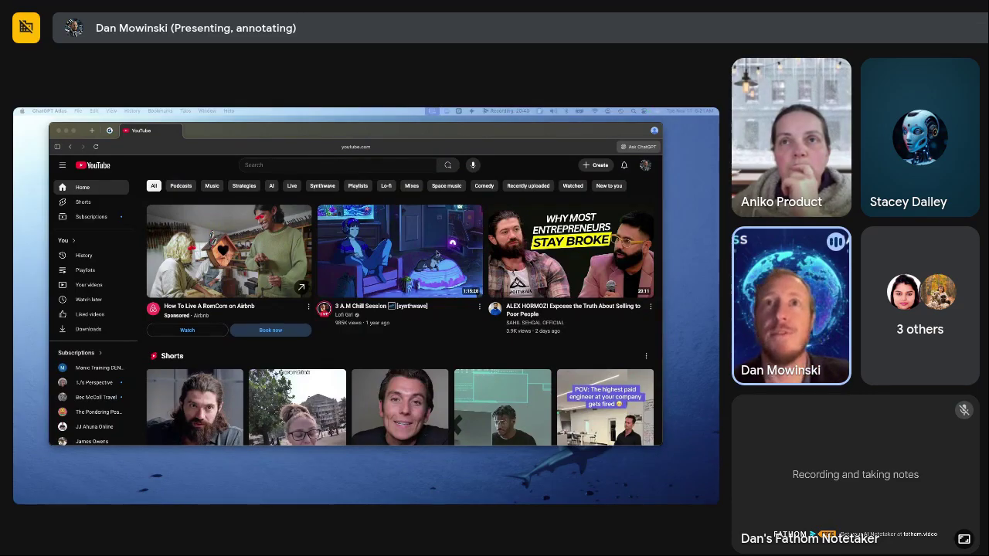
- Open the YouTube video "ALEX HORMOZI Exposes the Truth About Selling to Poor People" from the home page
mouse_move(397, 250)
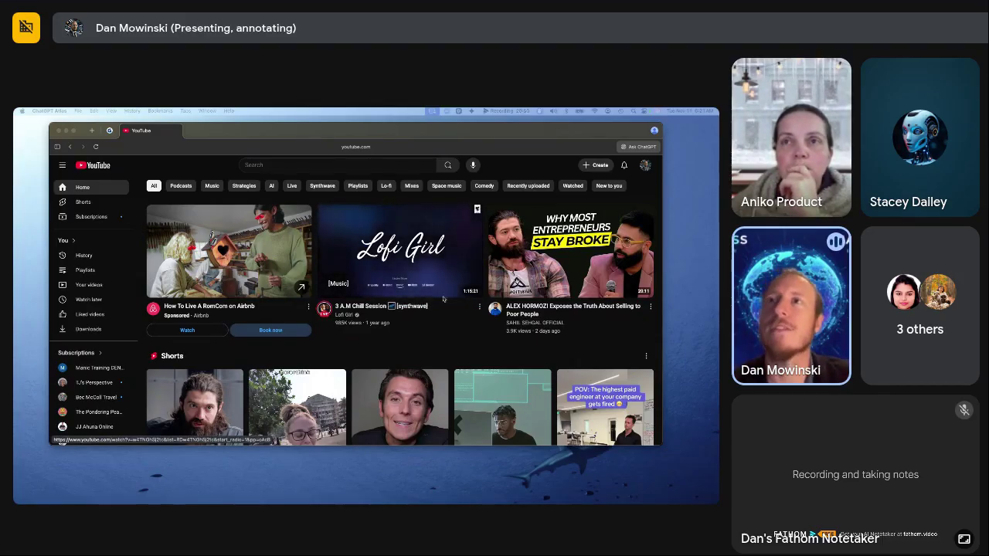
mouse_move(614, 229)
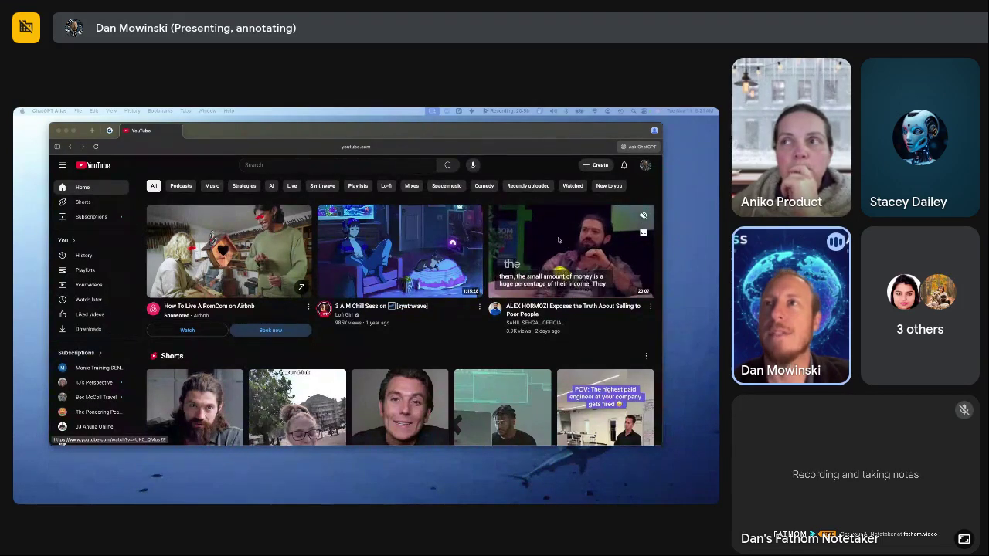
click(596, 276)
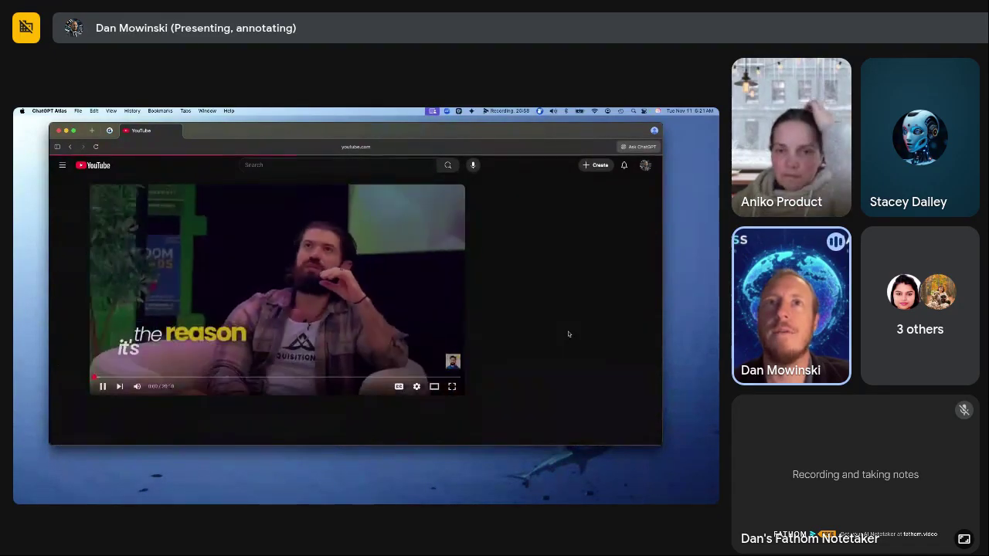
- Pause the video and ask ChatGPT about the page with the prompt "Summarize the key ideas in plain language."
click(282, 309)
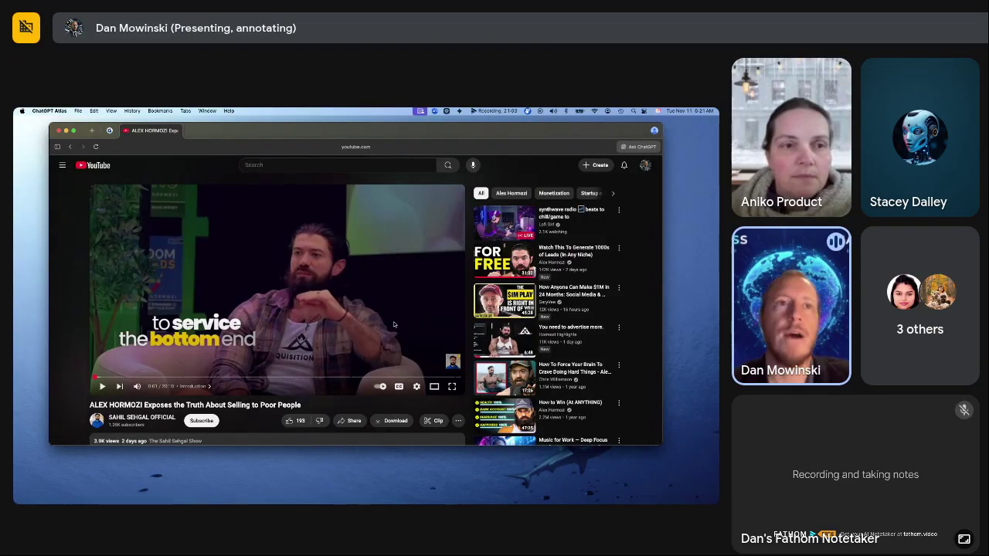
scroll(346, 334, down, 1)
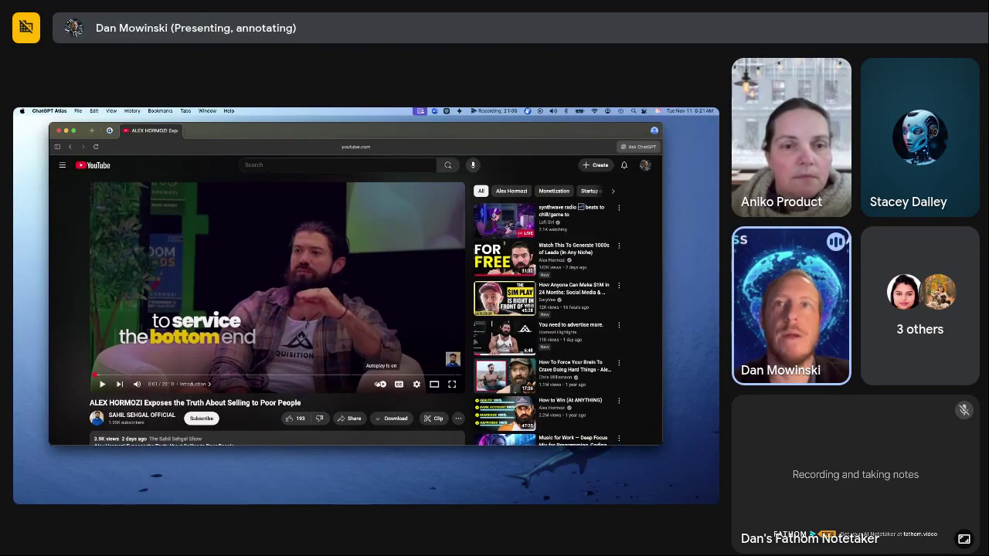
click(639, 147)
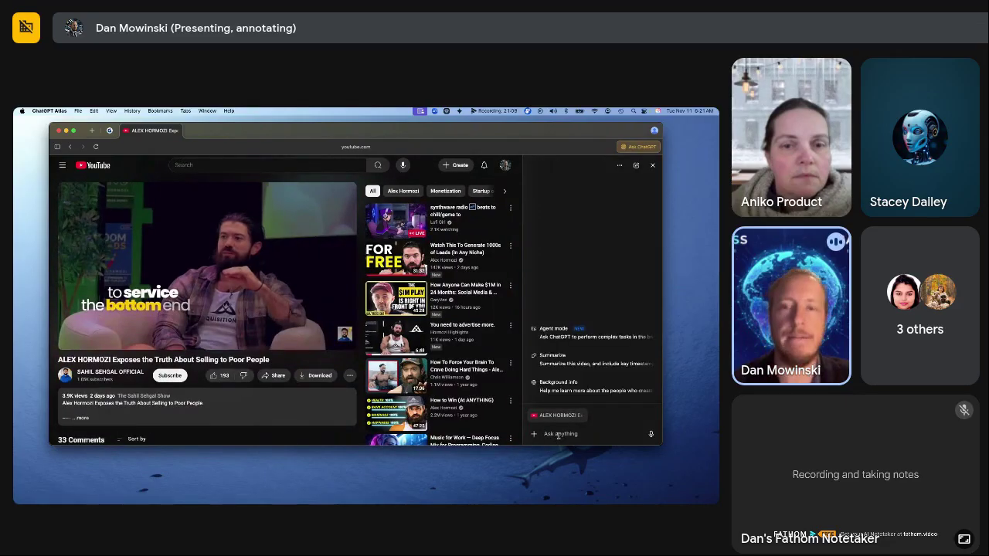
text(Summarize the key ideas in plain language.)
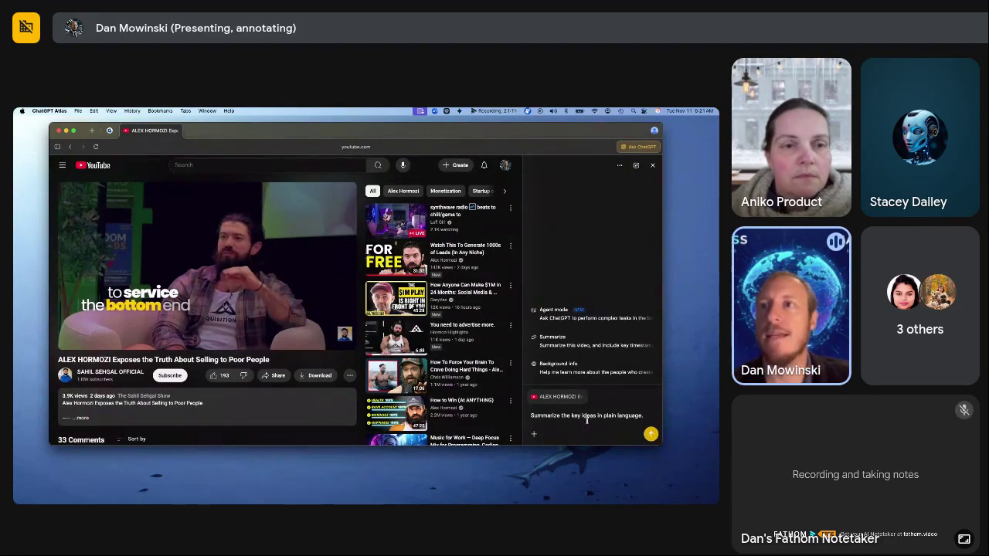
click(651, 434)
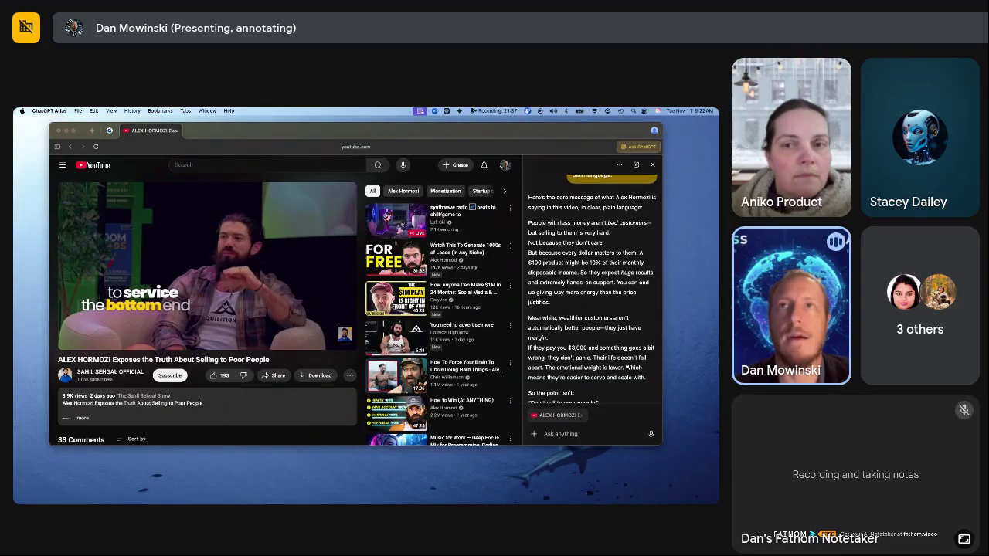
- Read through ChatGPT's summary of the video, including the follow-up formats it offers at the end
scroll(558, 256, down, 3)
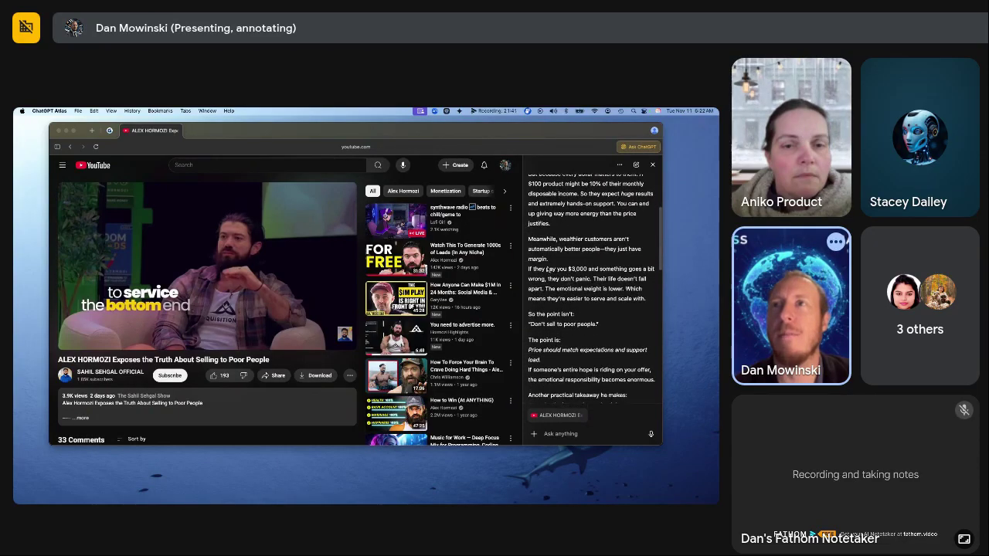
scroll(546, 269, down, 4)
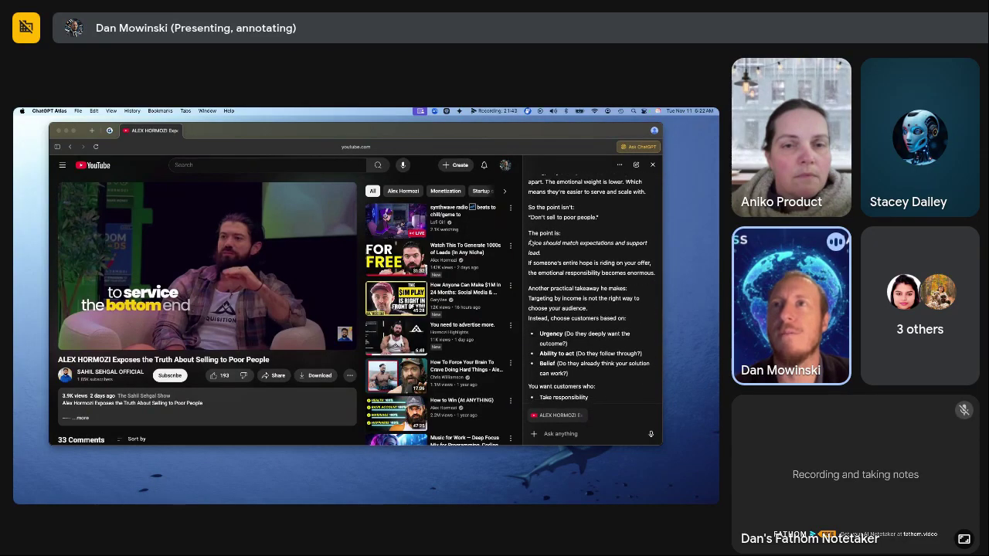
scroll(579, 309, down, 8)
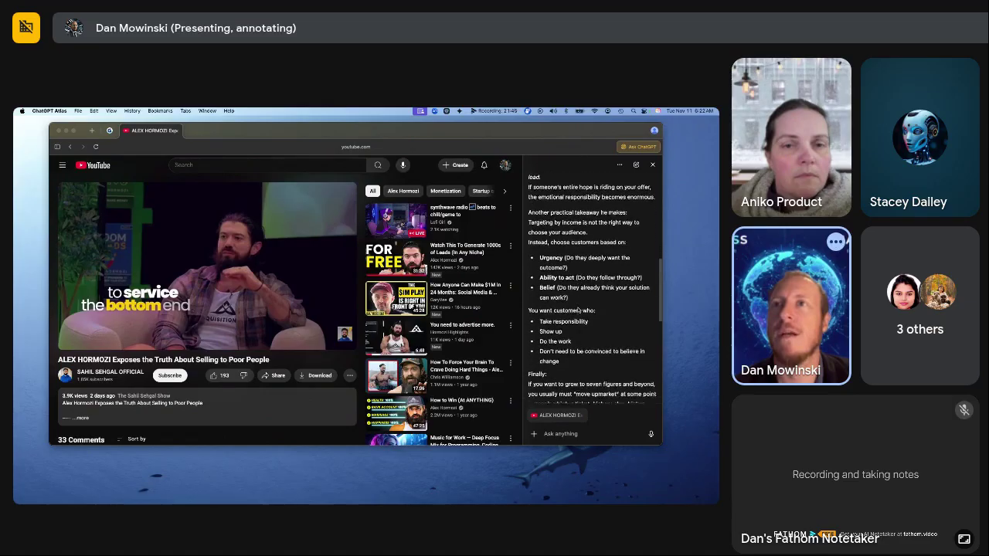
scroll(578, 310, down, 4)
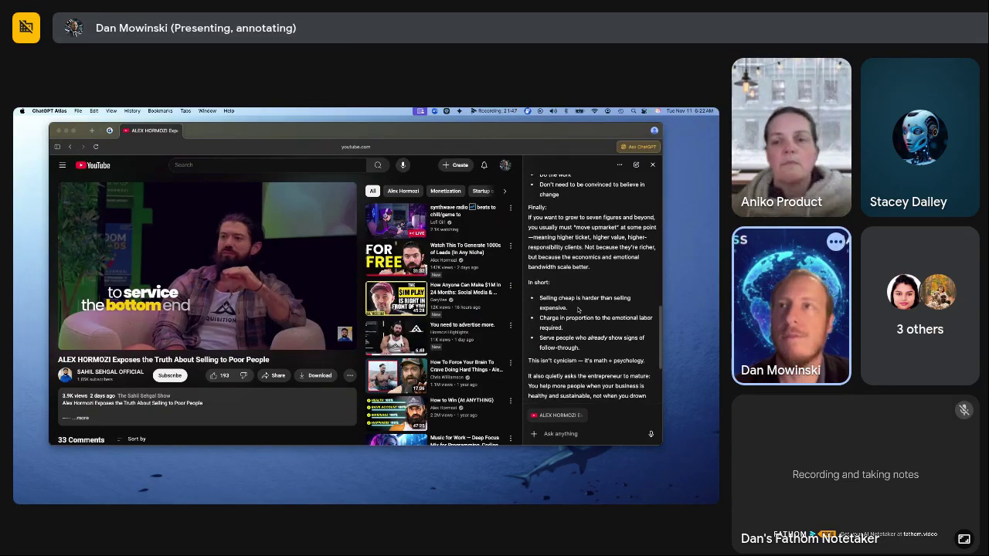
scroll(578, 309, up, 2)
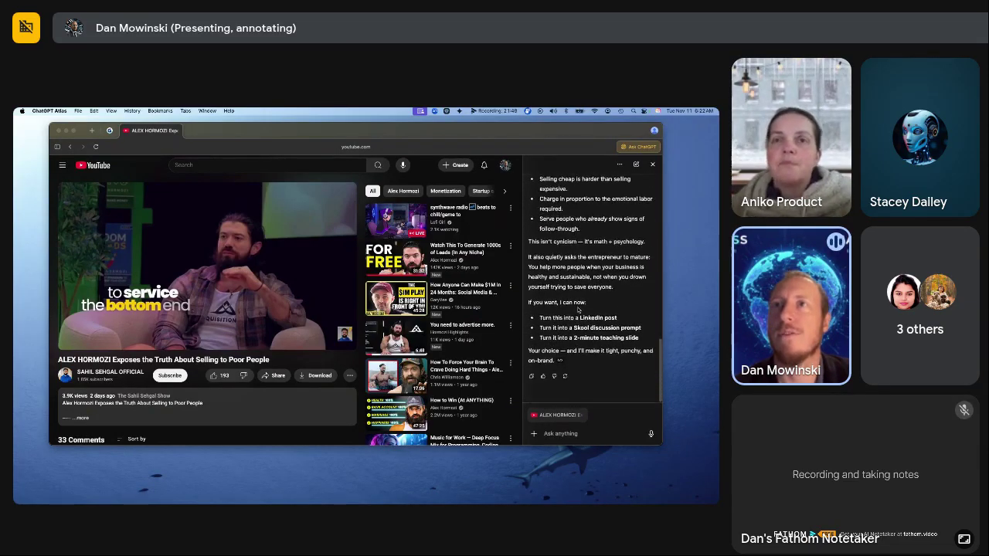
scroll(584, 252, up, 4)
scroll(584, 253, down, 7)
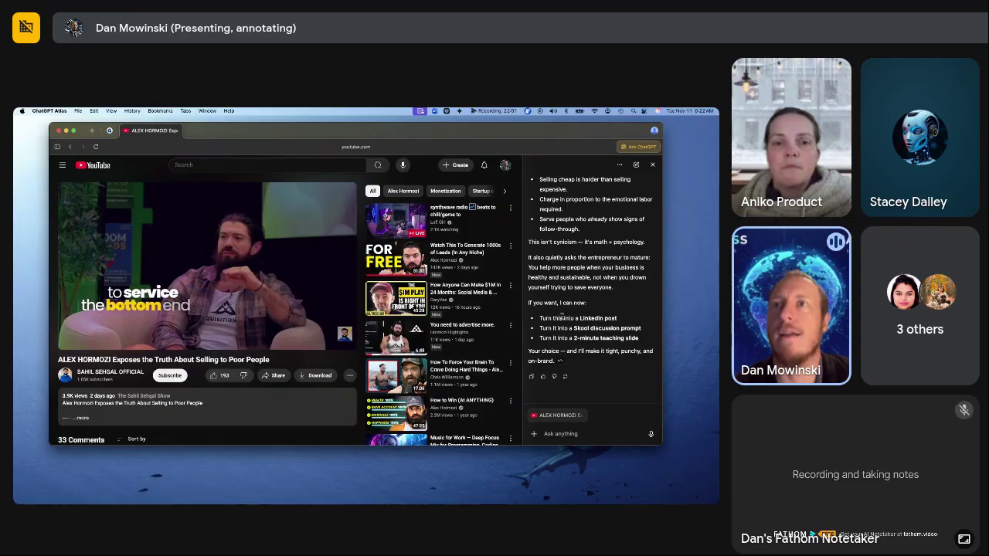
drag(540, 317, 633, 339)
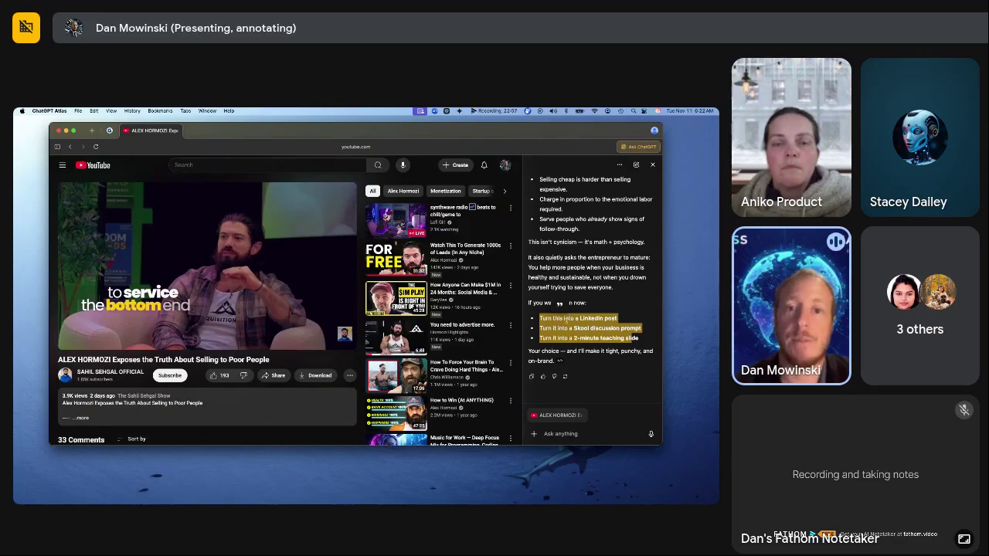
click(554, 328)
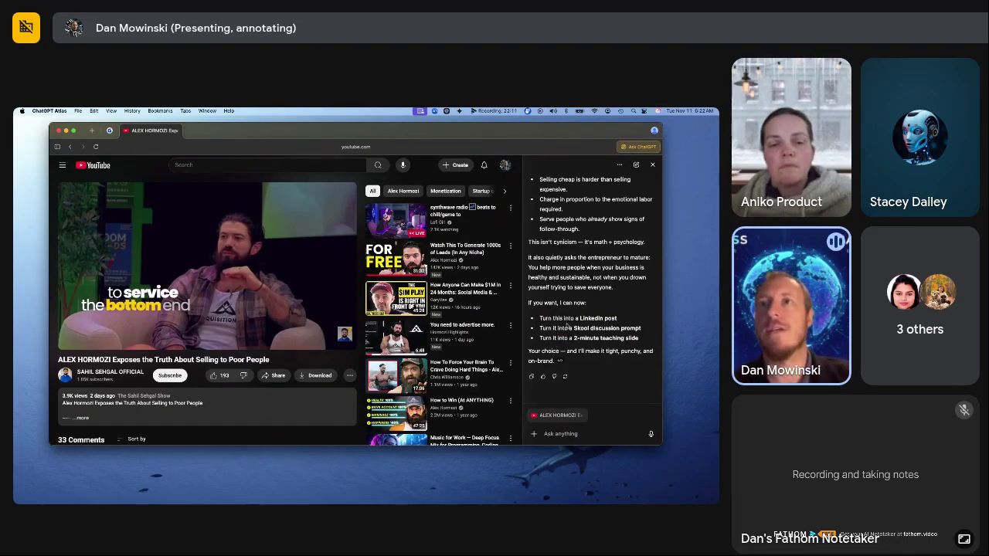
- Send ChatGPT the follow-up prompt "Rewrite as a conversational LinkedIn post in my voice"
click(559, 434)
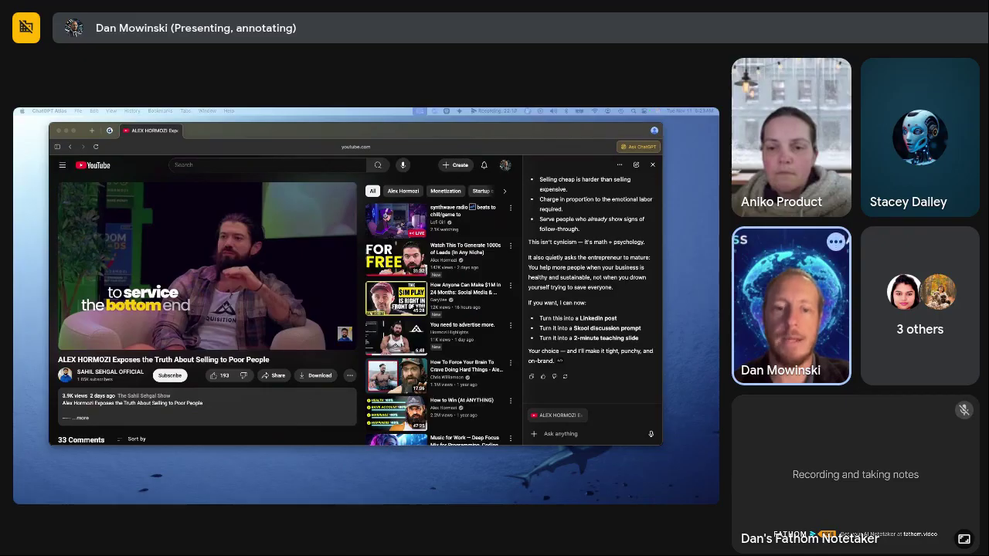
click(574, 438)
text(Rewrite as a conversational LinkedIn post in my voice)
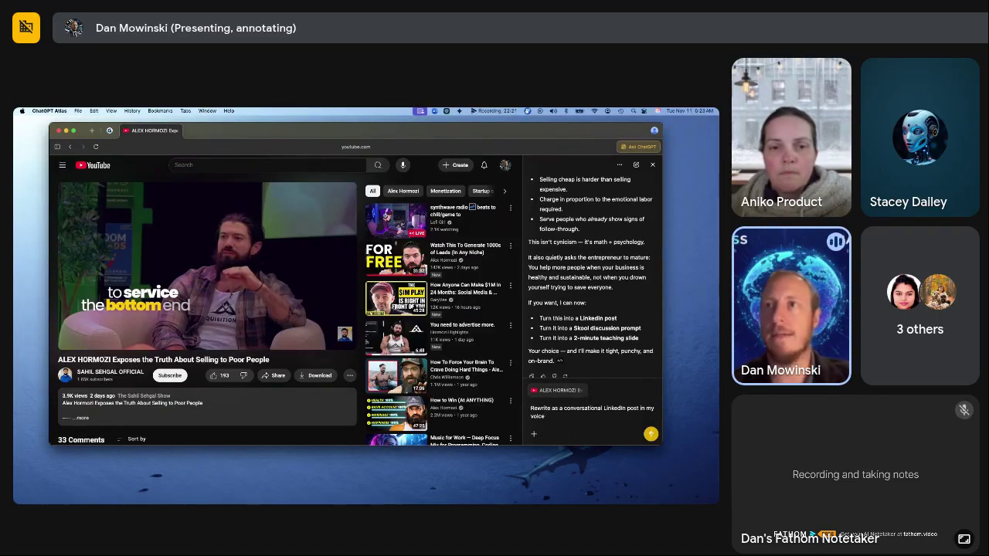
key(Return)
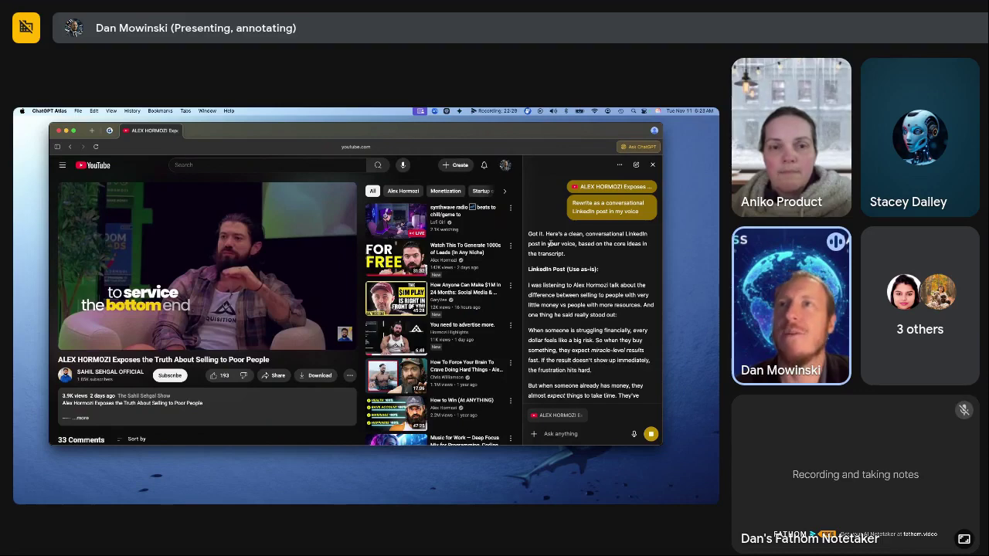
- Read through the generated LinkedIn post from its opening to the additional versions offered at the end
scroll(559, 275, down, 1)
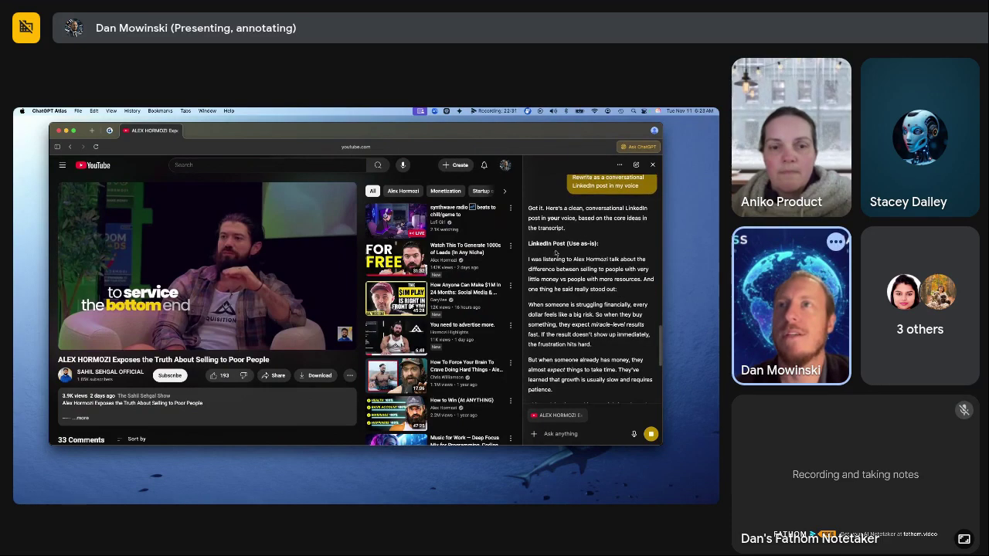
scroll(559, 272, down, 1)
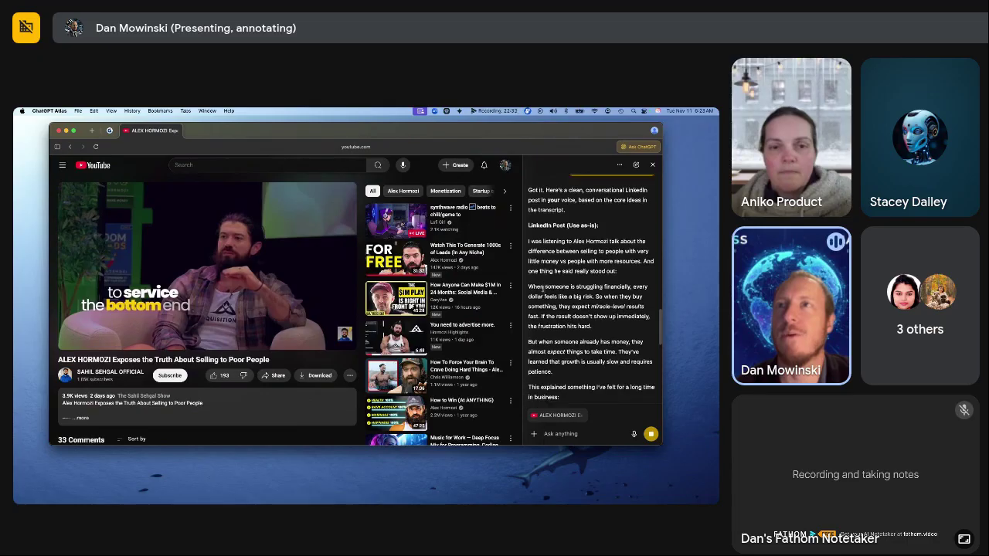
scroll(579, 277, down, 7)
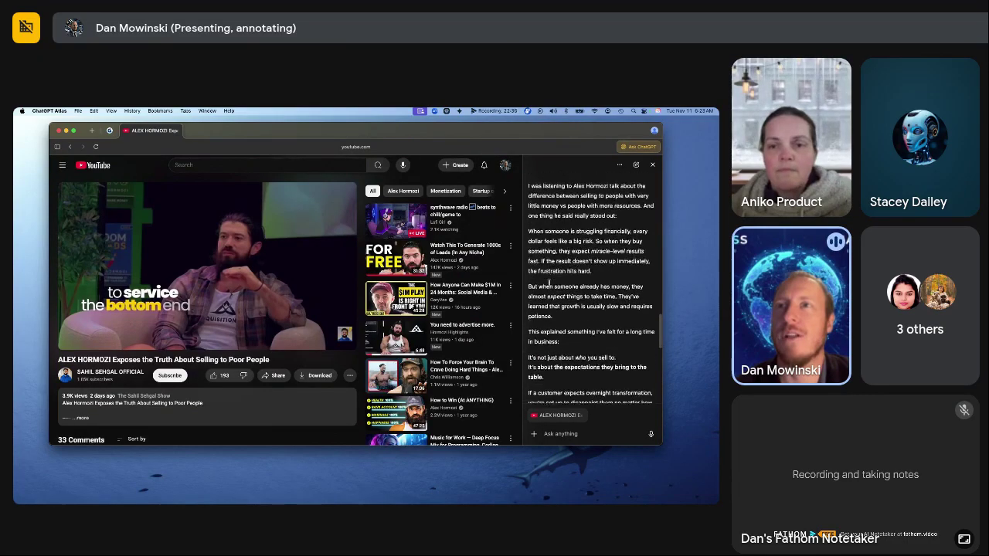
scroll(549, 282, down, 6)
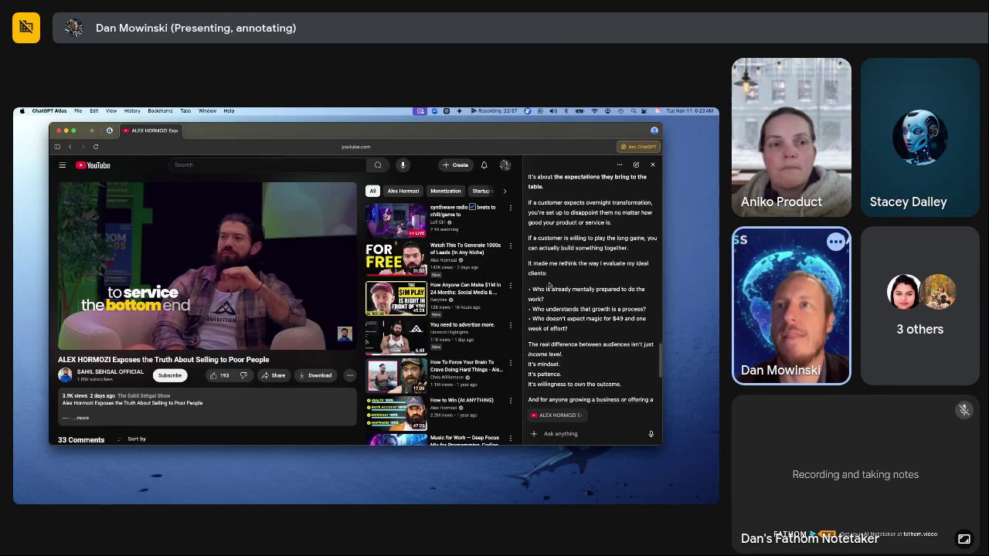
drag(533, 293, 566, 302)
click(578, 312)
scroll(579, 311, down, 5)
scroll(575, 309, down, 1)
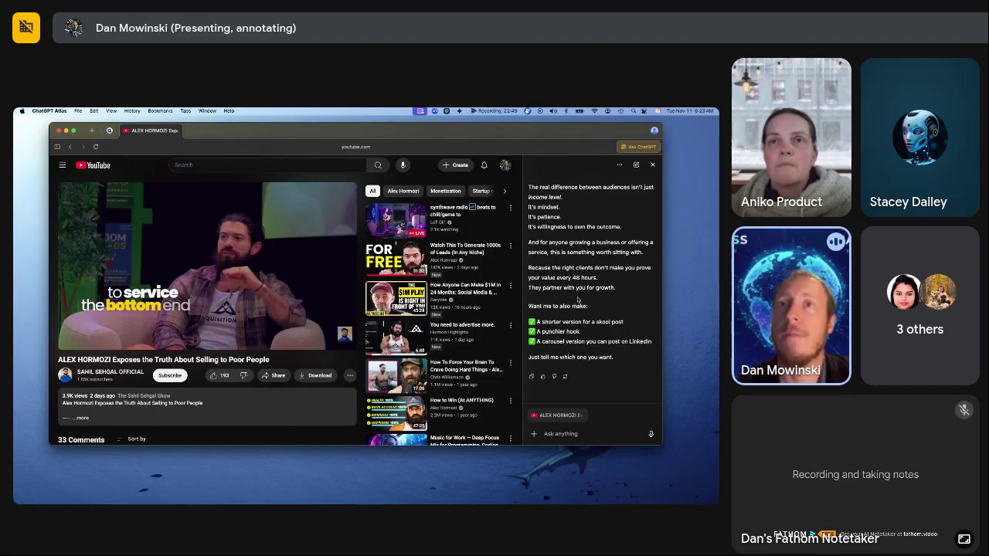
scroll(581, 278, up, 10)
scroll(581, 278, down, 10)
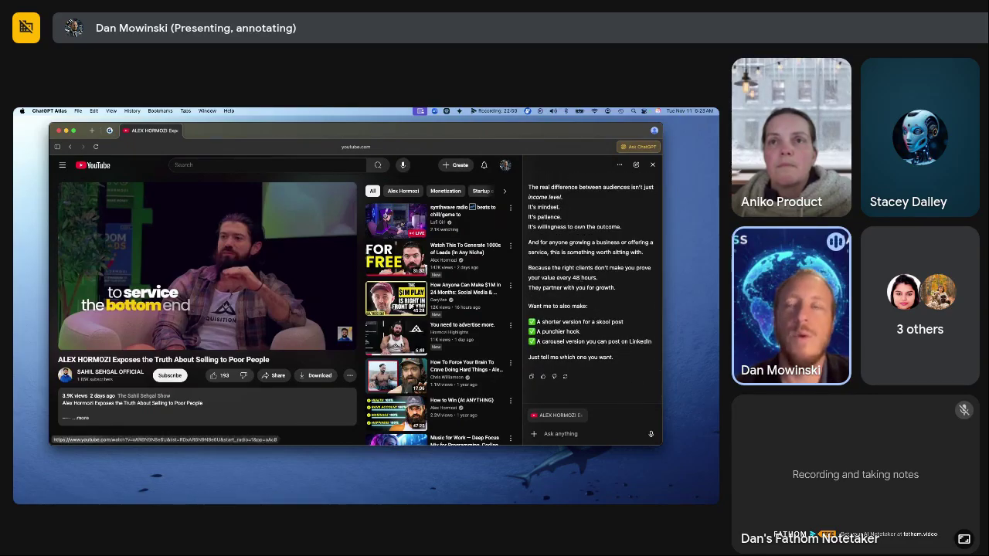
- Ask ChatGPT to "post this on my linkedin" and allow it to continue in the browser while logged in
click(562, 435)
text(post this)
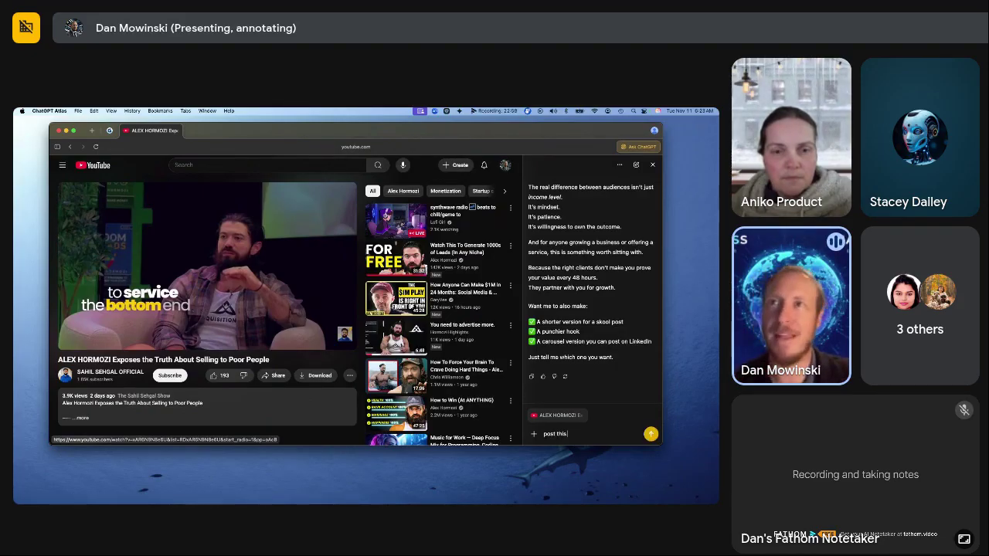
scroll(559, 269, up, 4)
drag(549, 244, 568, 311)
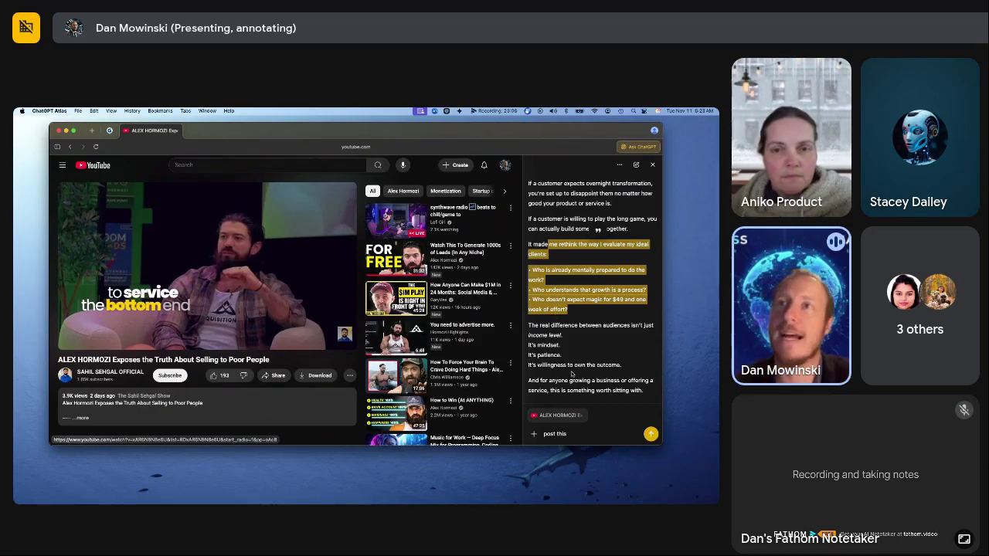
click(570, 349)
scroll(570, 332, down, 3)
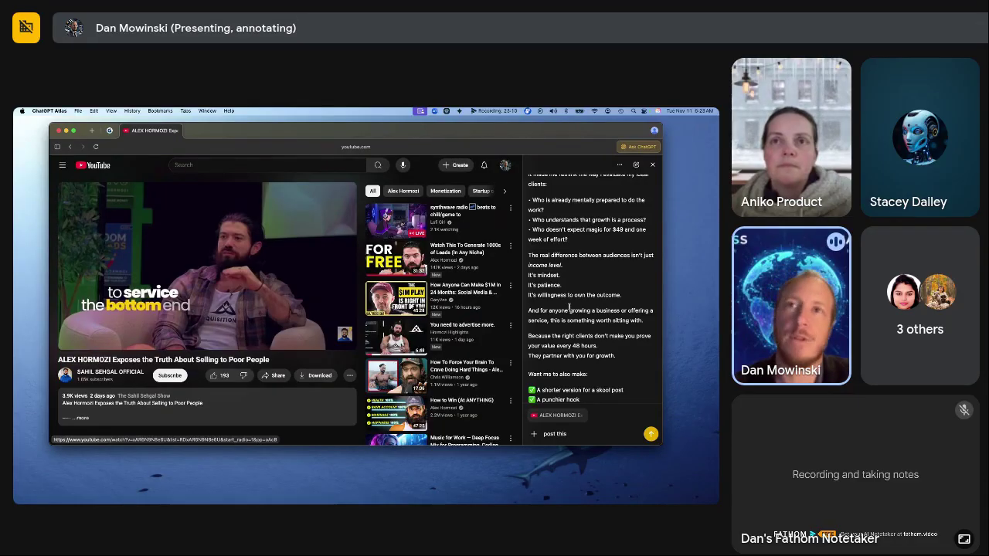
drag(544, 210, 621, 299)
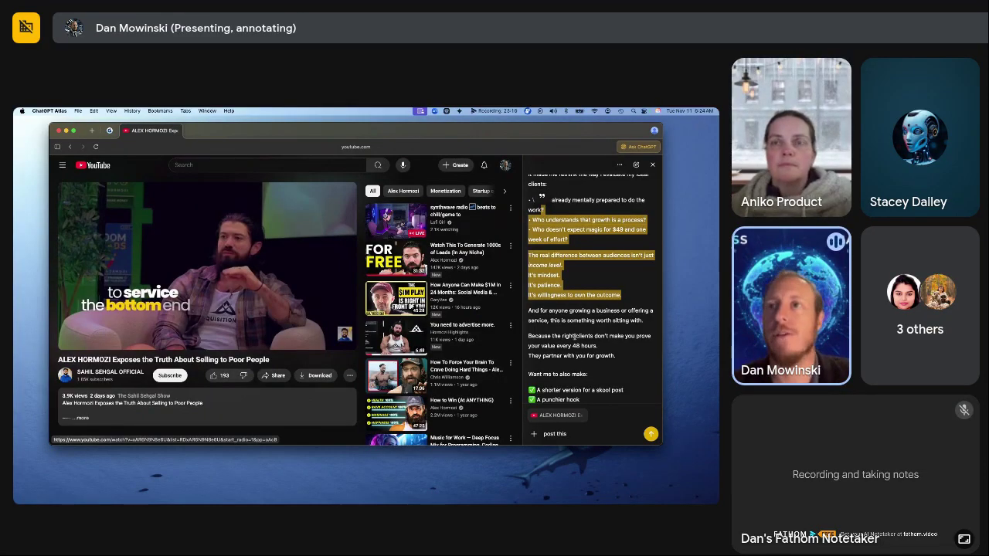
click(573, 435)
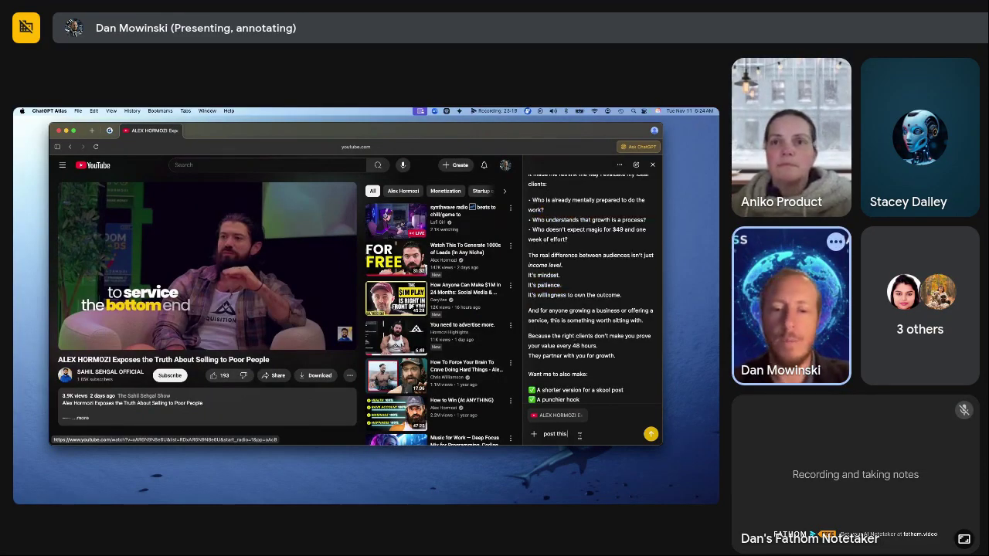
text(on my link)
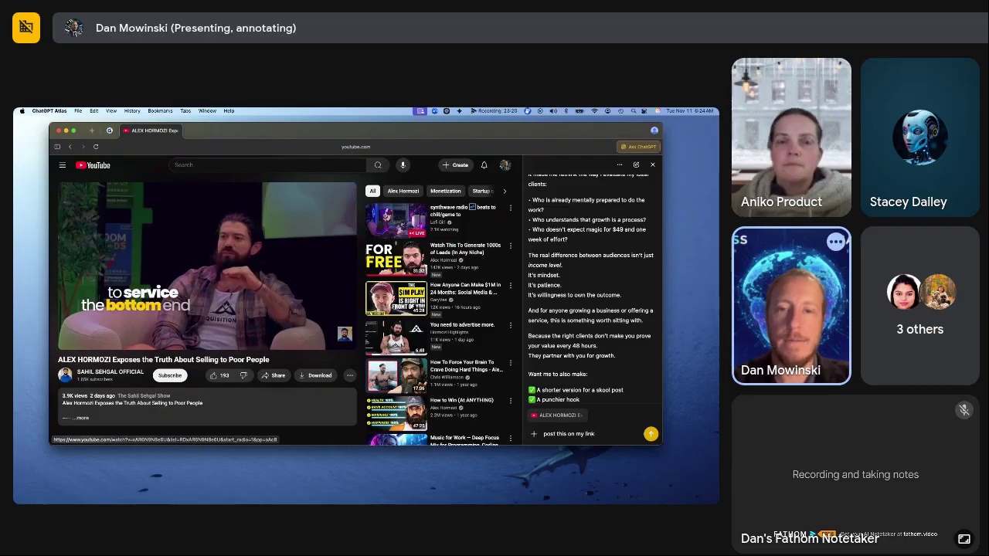
text(edin)
key(Return)
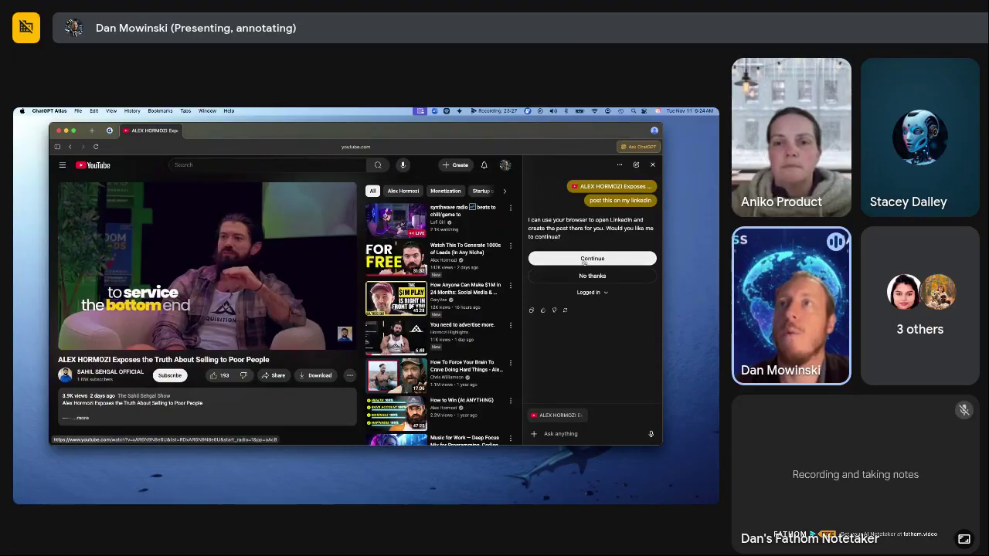
click(593, 260)
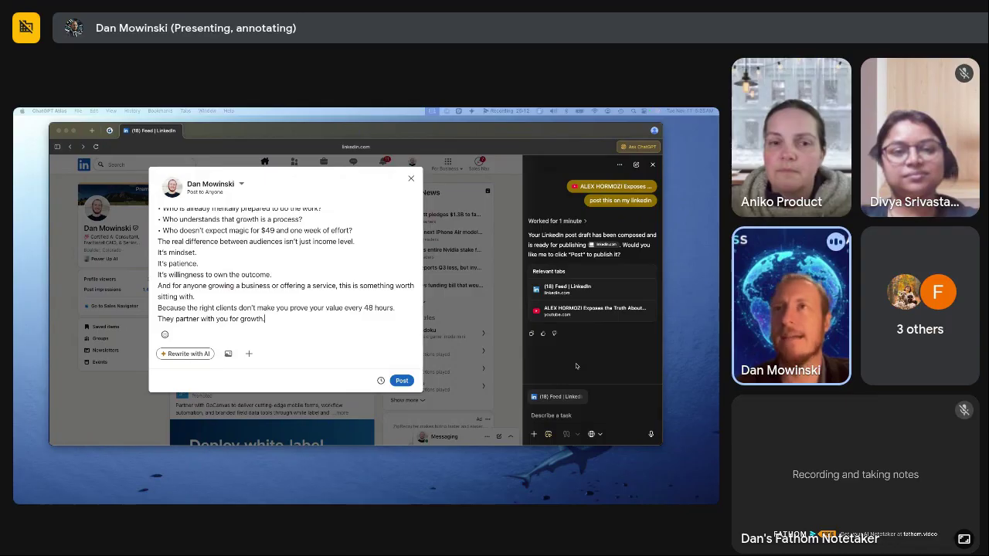
- Review the full text of the drafted post in the LinkedIn post composer
scroll(587, 324, up, 2)
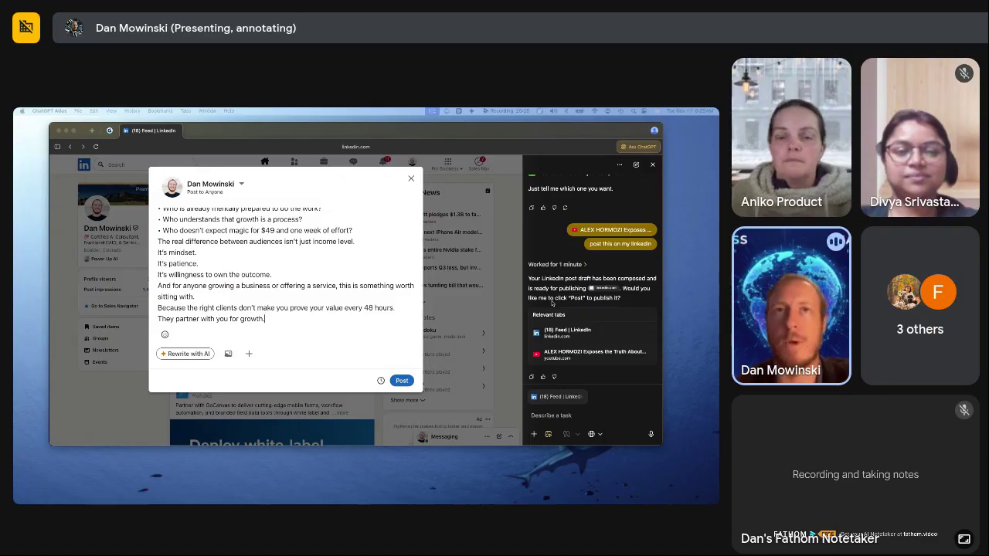
scroll(263, 291, up, 2)
scroll(263, 291, up, 3)
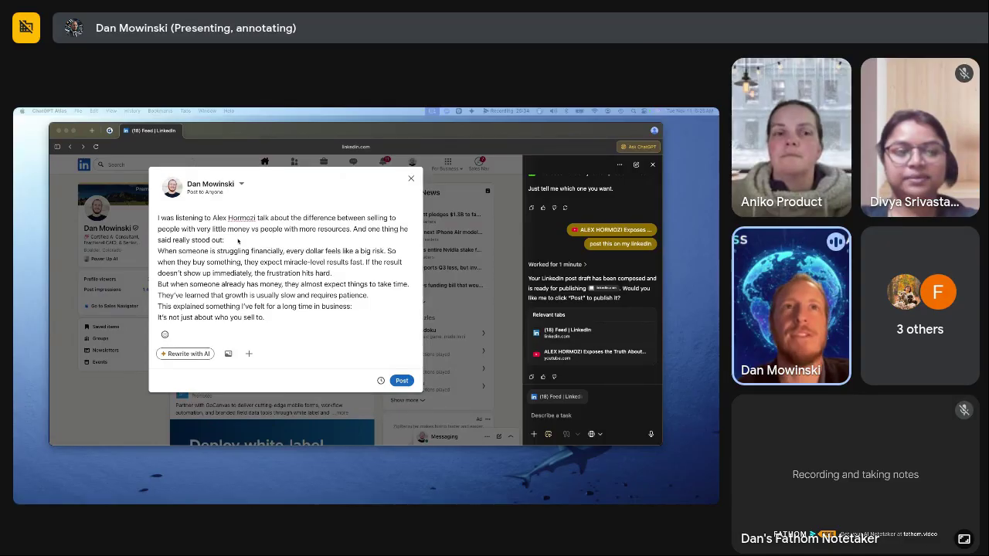
scroll(238, 241, down, 2)
scroll(232, 240, down, 5)
scroll(231, 241, down, 1)
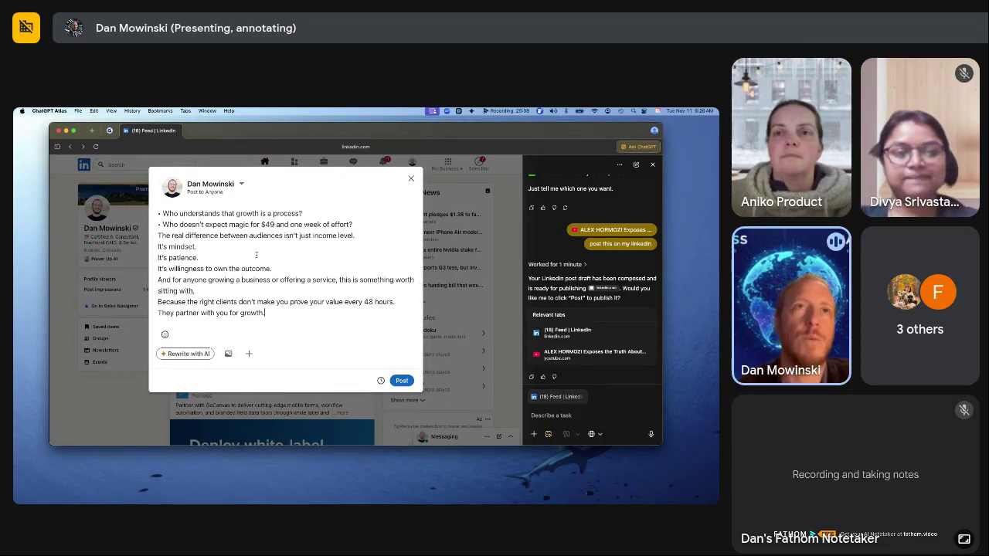
scroll(286, 301, up, 8)
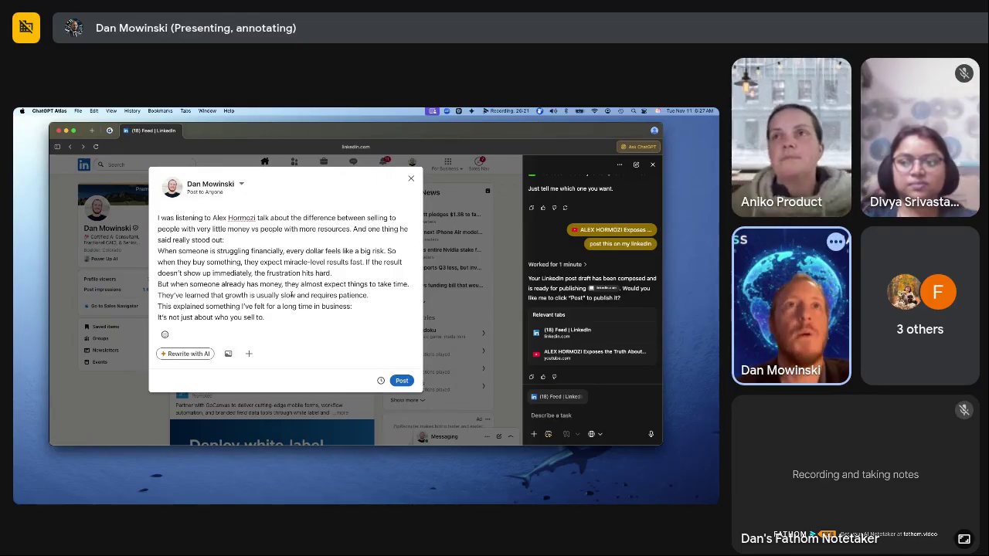
scroll(292, 295, up, 2)
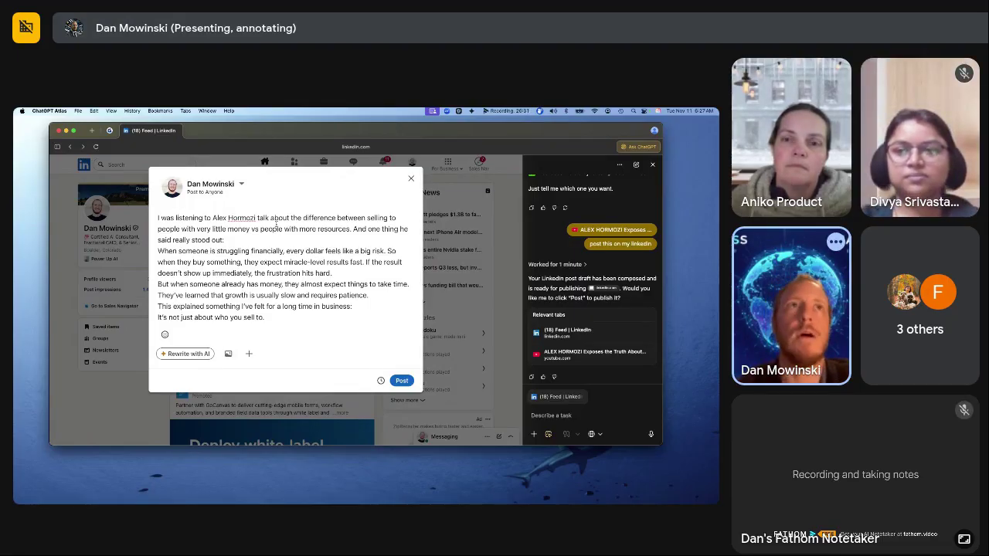
- Close the LinkedIn post composer and discard the drafted post
click(411, 179)
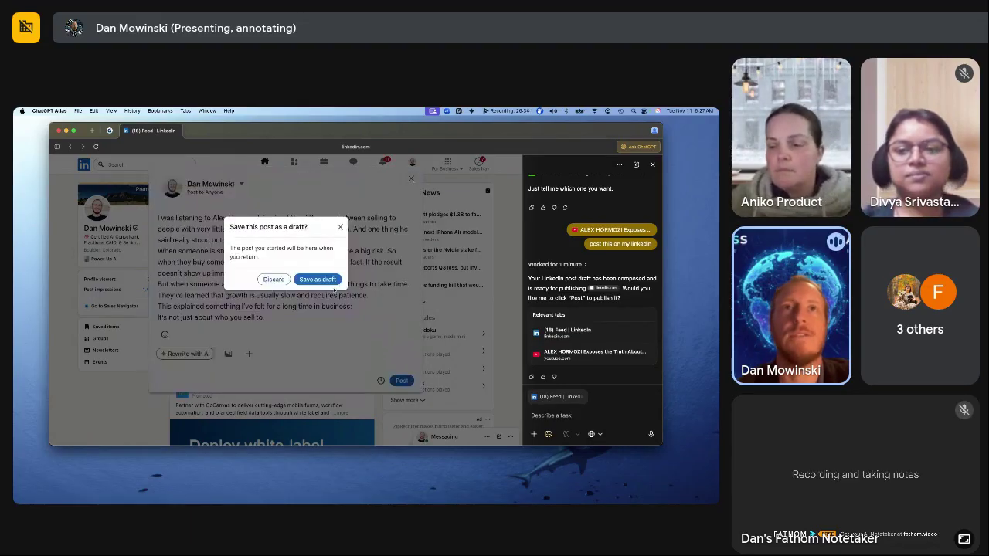
click(273, 279)
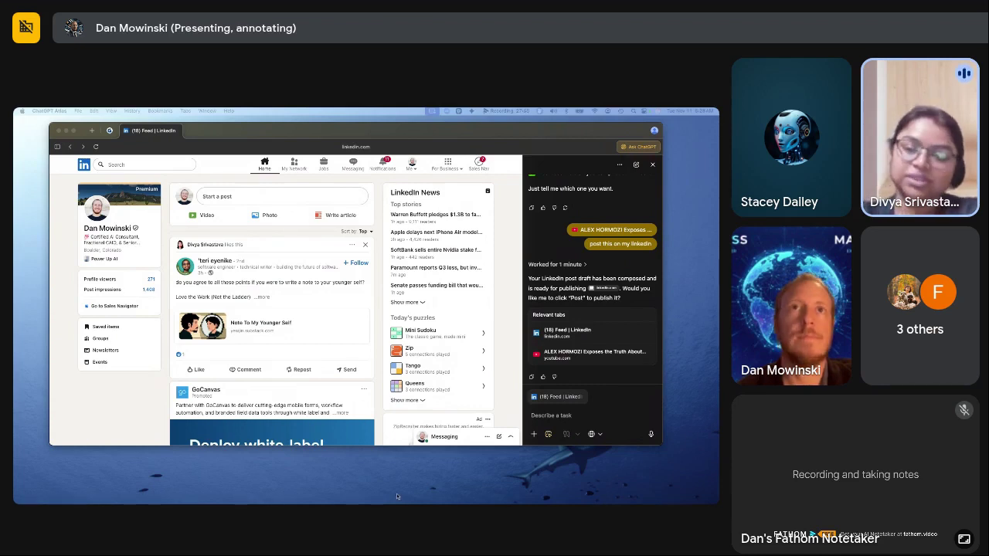
- Expand the full text of the AI Factory book launch post and the job-offer post below it in the LinkedIn feed
scroll(268, 303, down, 1)
scroll(268, 302, down, 10)
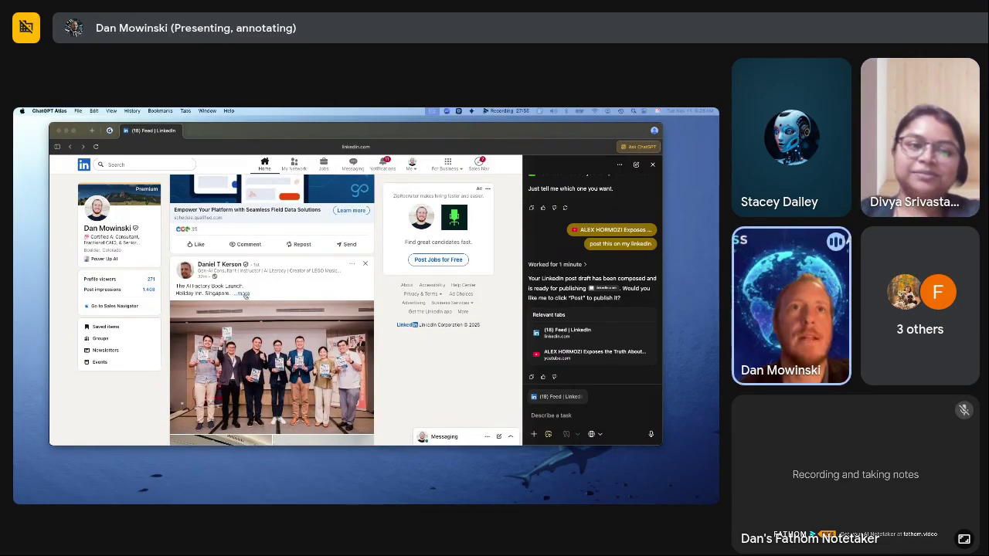
click(243, 294)
scroll(301, 288, down, 6)
scroll(300, 288, down, 1)
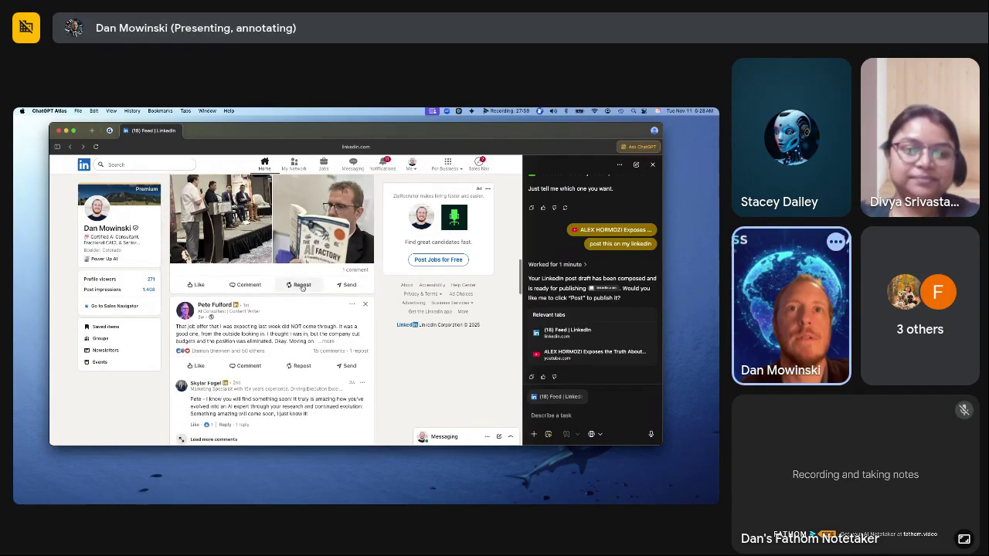
click(327, 342)
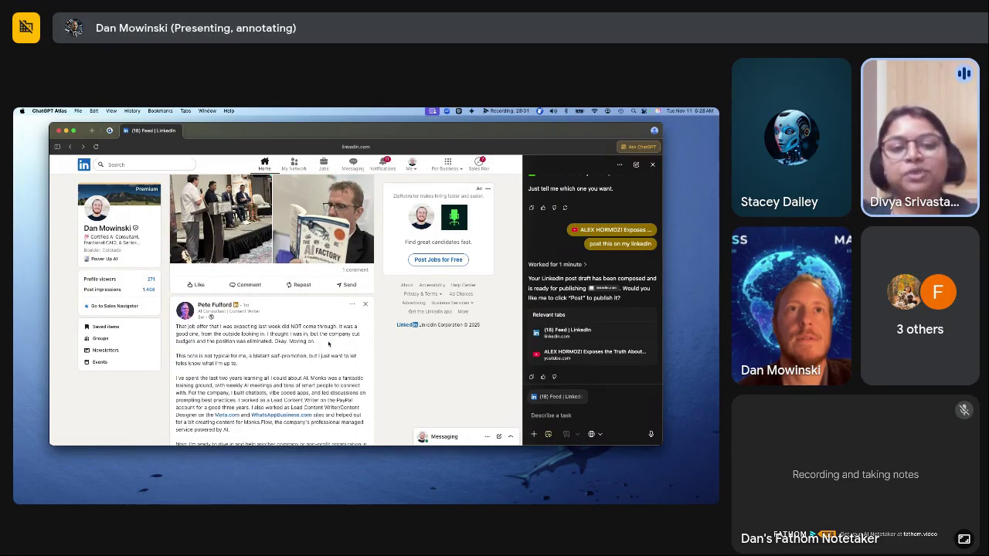
scroll(282, 323, down, 5)
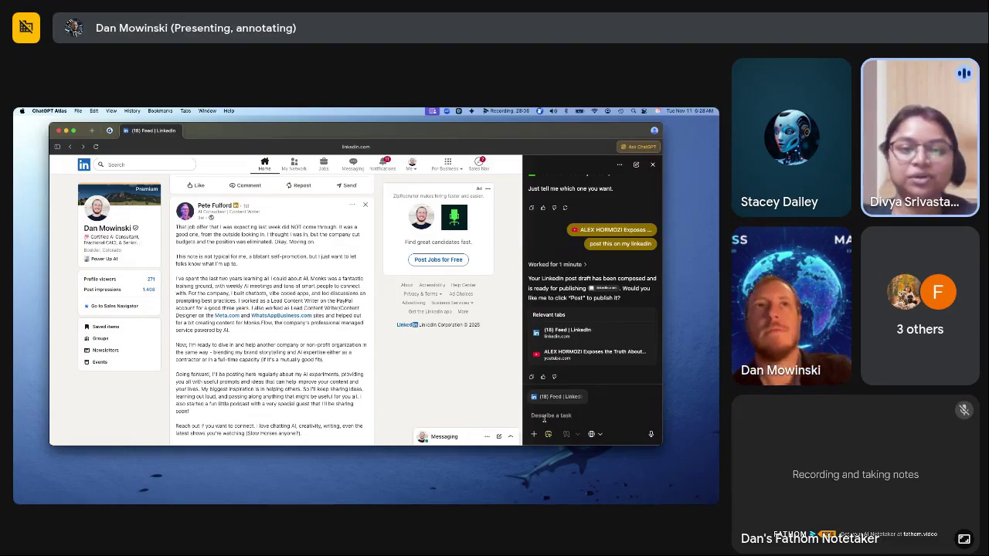
- Ask ChatGPT what the job-offer post is about, referring to its author by first name, and read through the reply
text(whats pe)
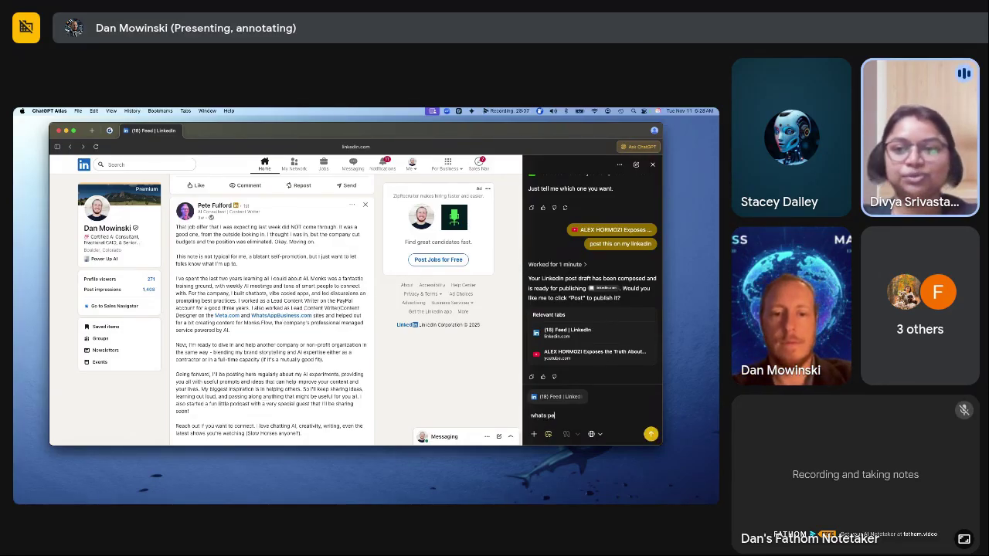
text(t)
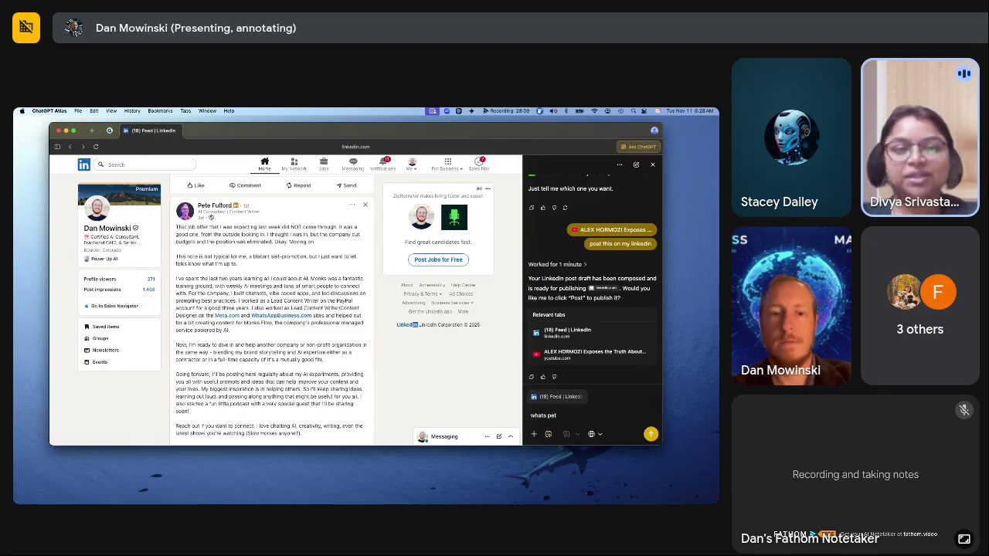
text(es post about)
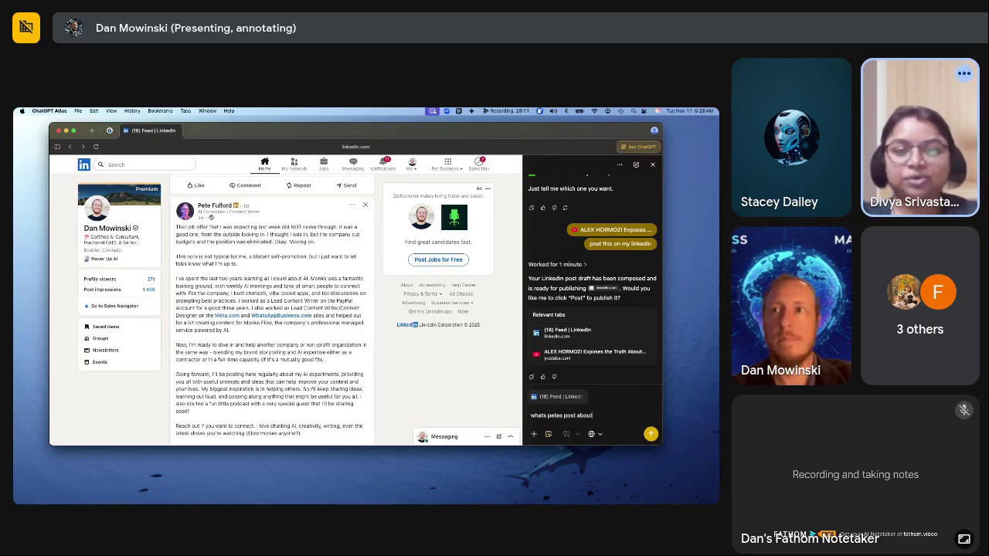
key(Return)
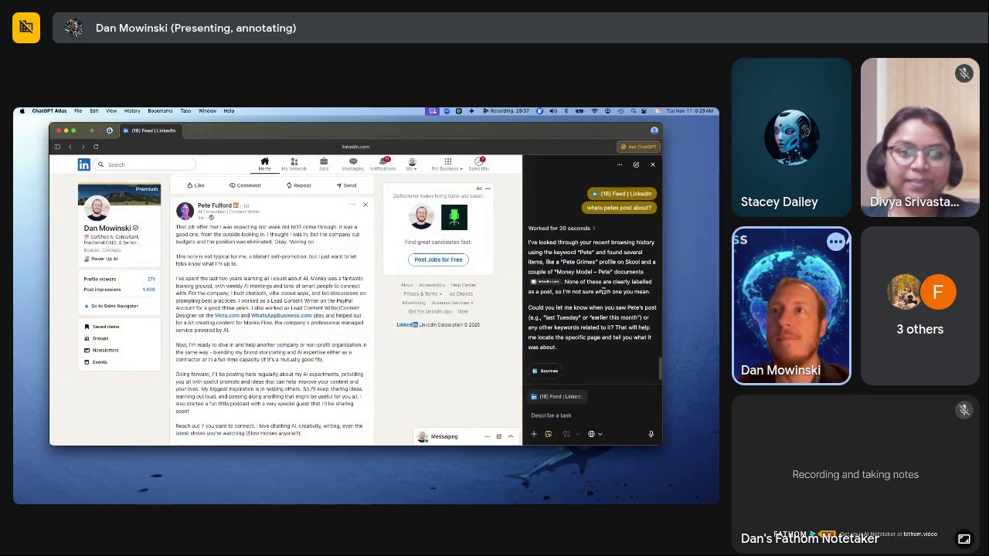
scroll(593, 249, down, 1)
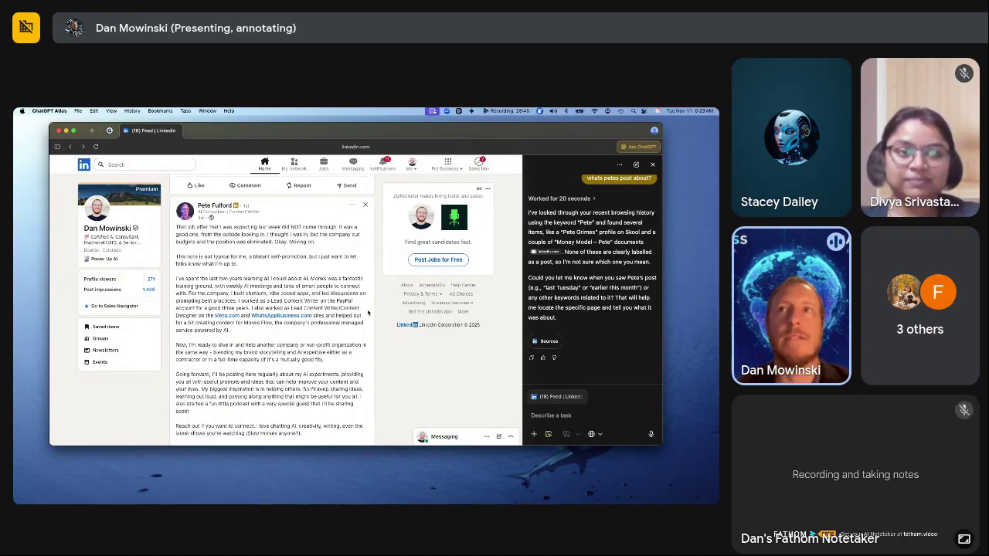
scroll(554, 304, up, 1)
scroll(554, 303, down, 1)
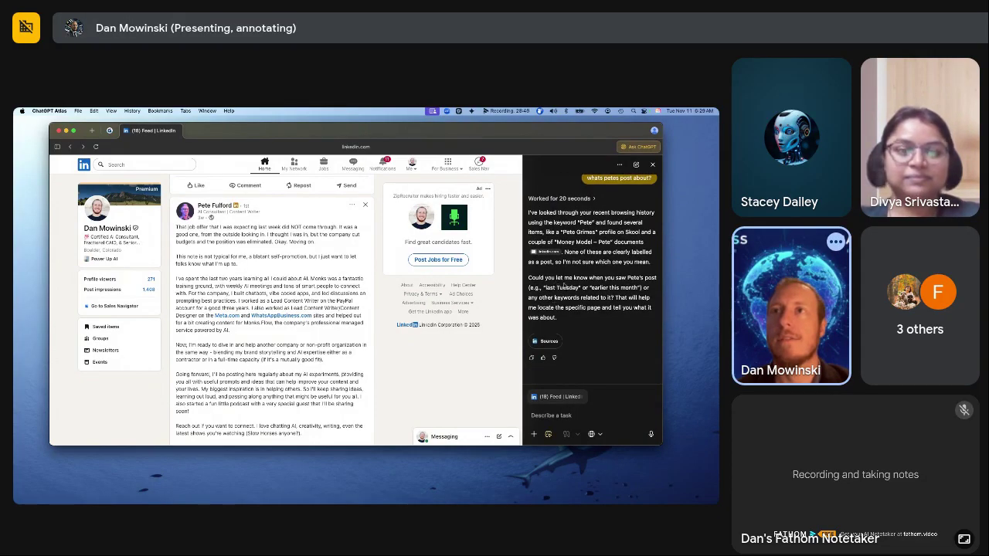
drag(535, 278, 638, 297)
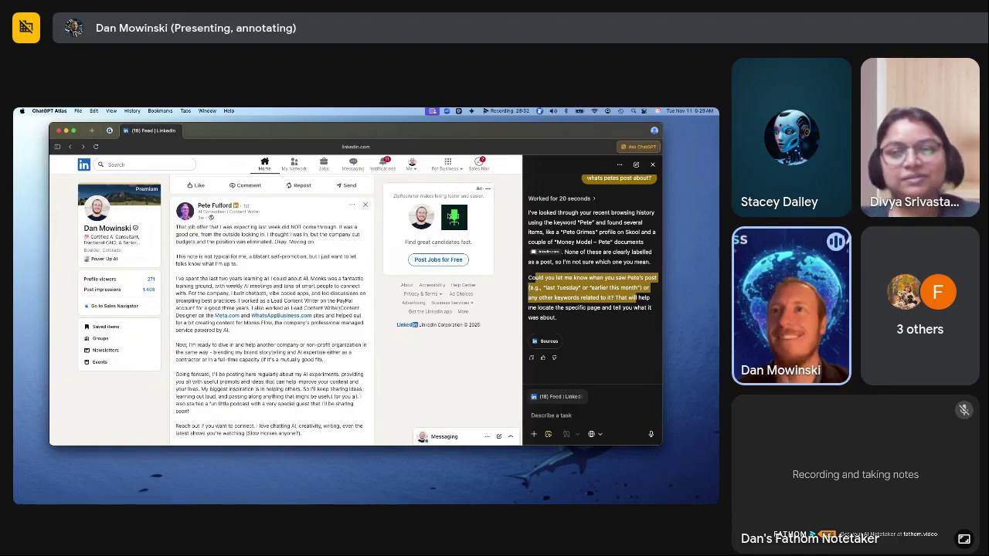
- Remove the LinkedIn feed page from the ChatGPT prompt context and select the entire text of the job-offer post
click(196, 234)
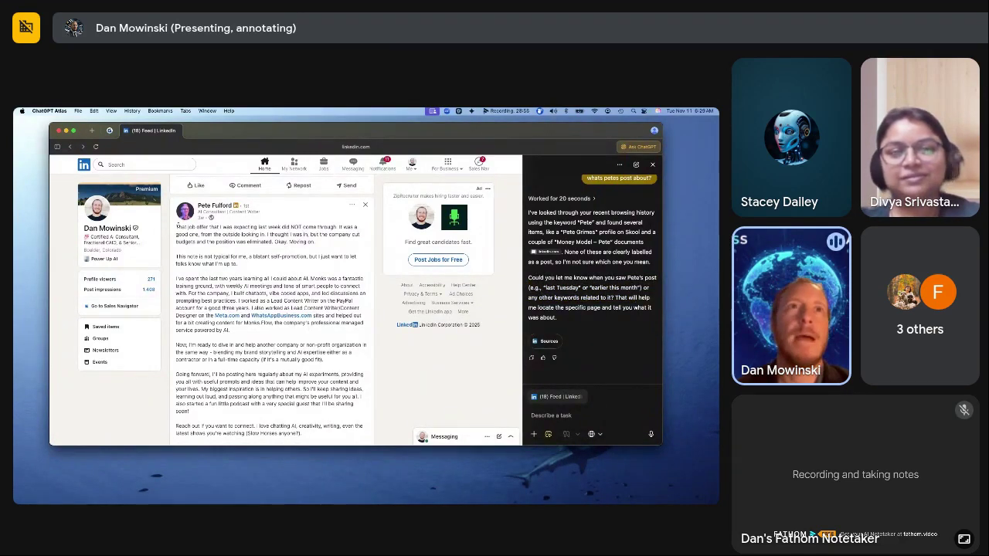
scroll(176, 226, down, 1)
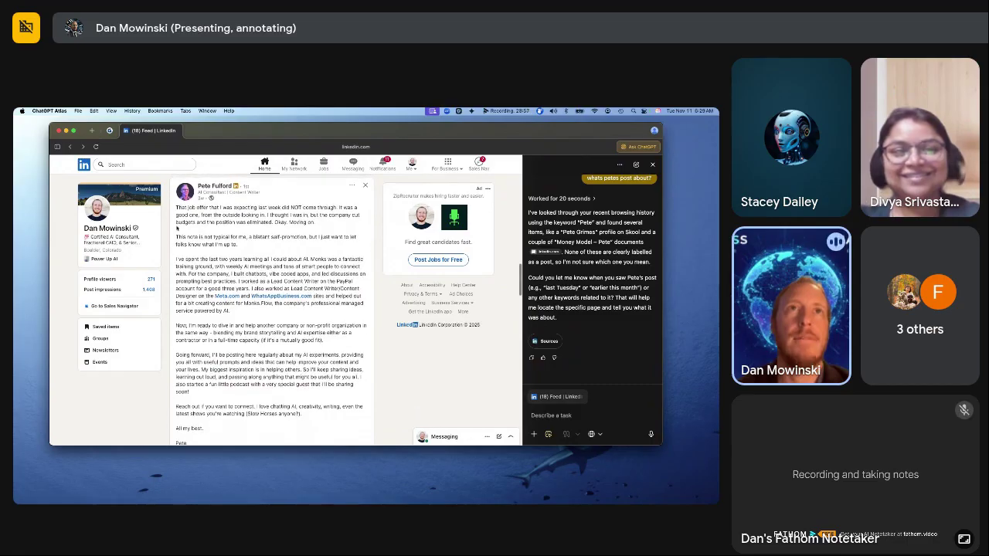
drag(176, 207, 196, 374)
scroll(196, 374, up, 2)
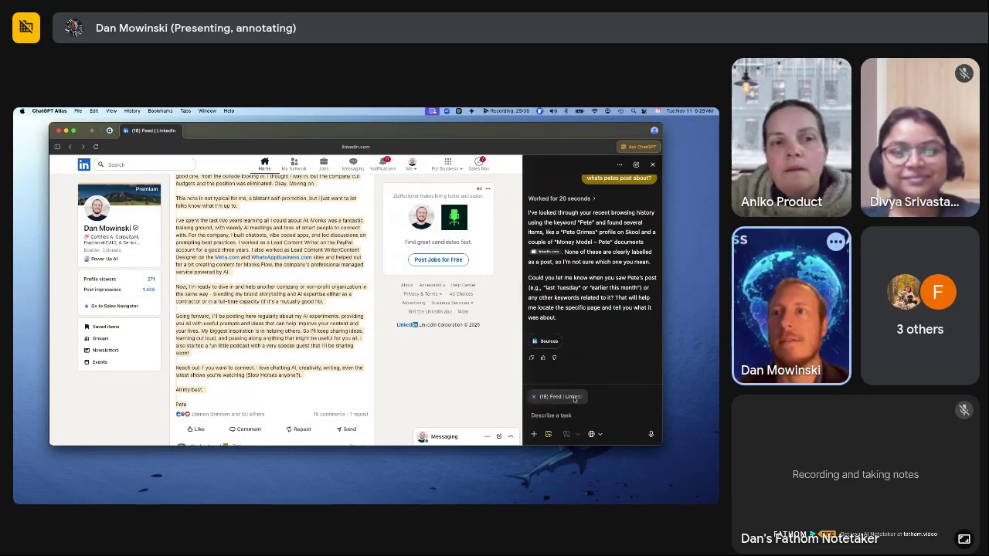
click(532, 397)
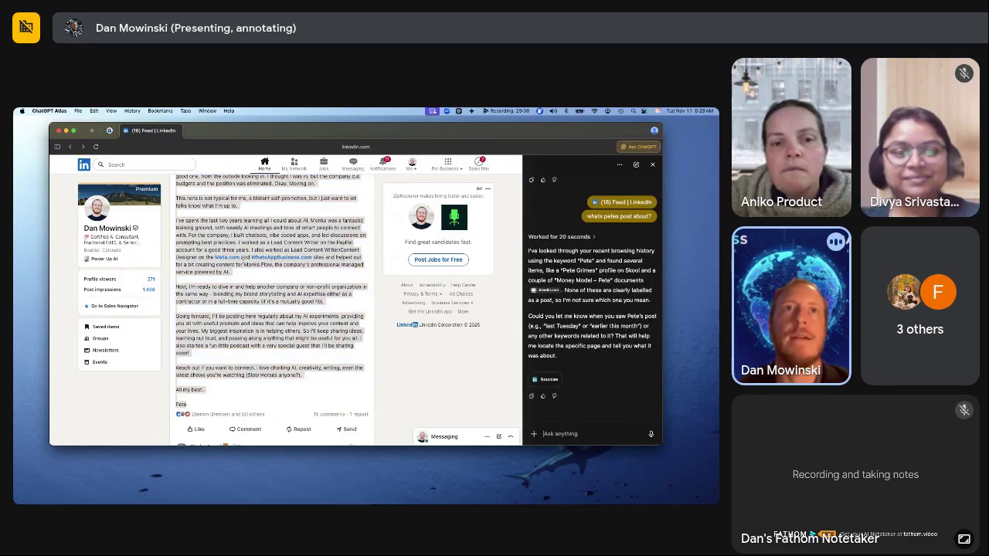
click(177, 202)
scroll(177, 202, up, 2)
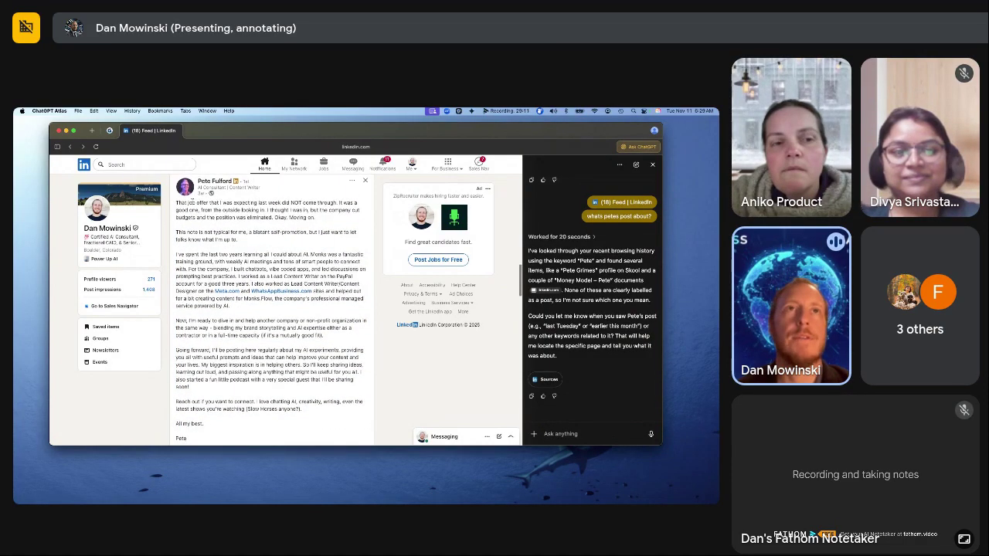
drag(177, 202, 202, 440)
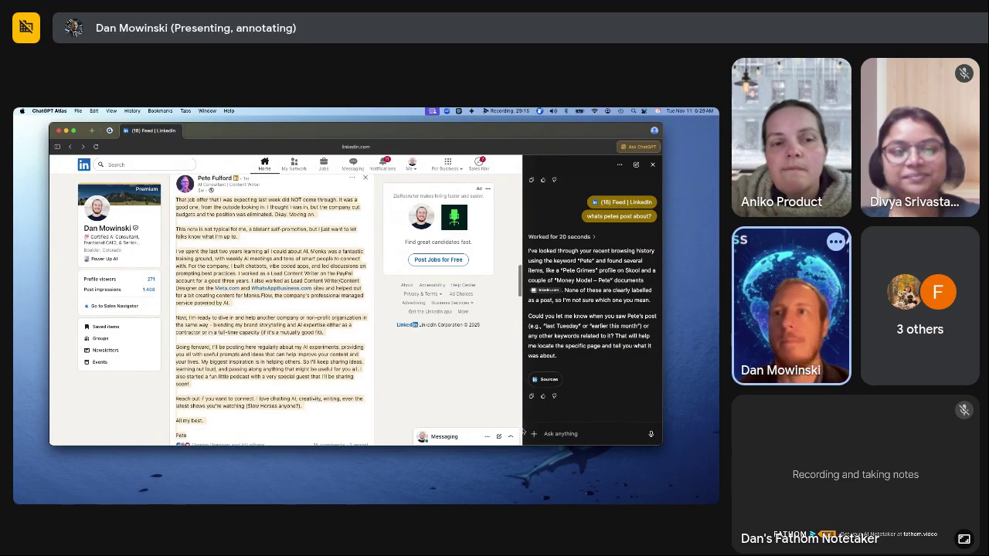
- Send ChatGPT the prompt "summerize the highlited text" and read through its reply
click(567, 434)
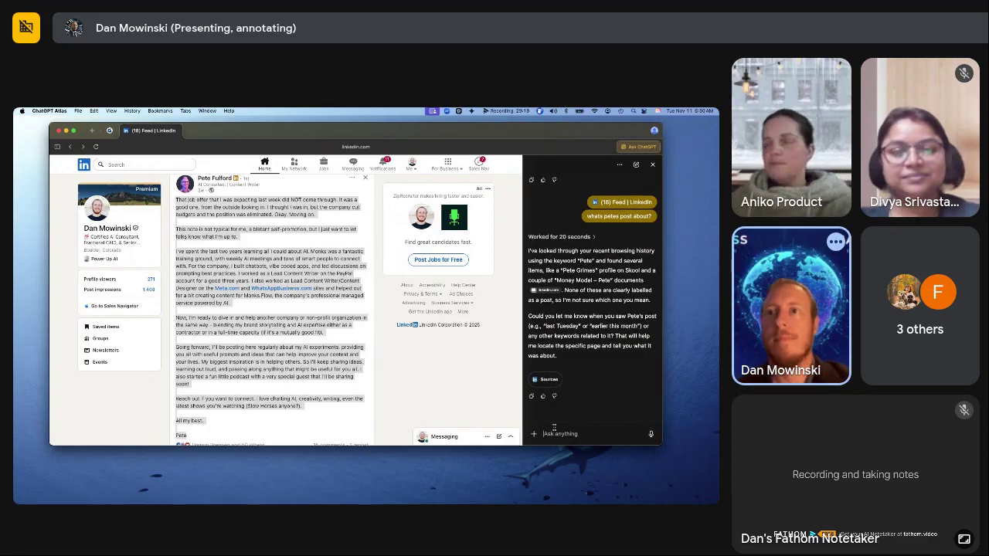
text(summa)
text(rize the H)
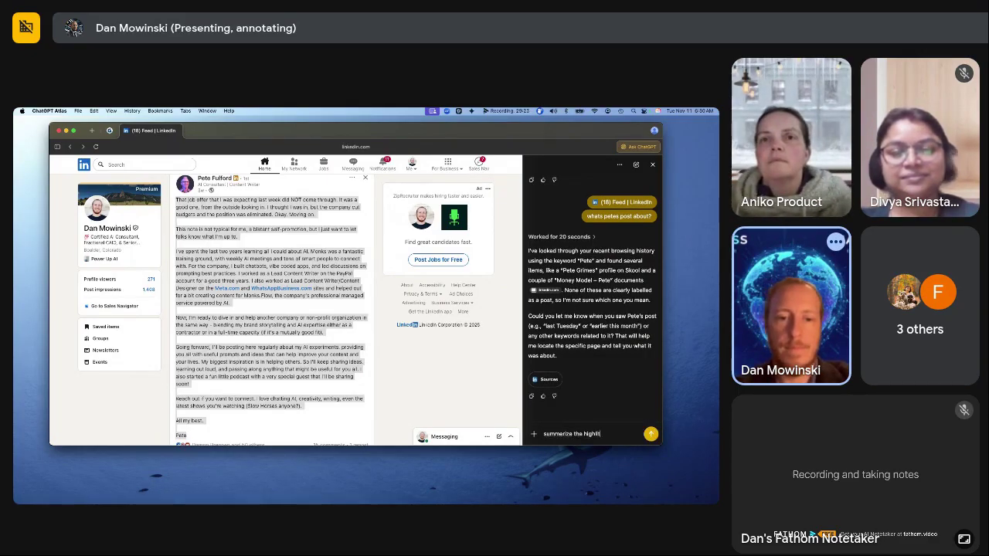
text(ighlited text)
key(Return)
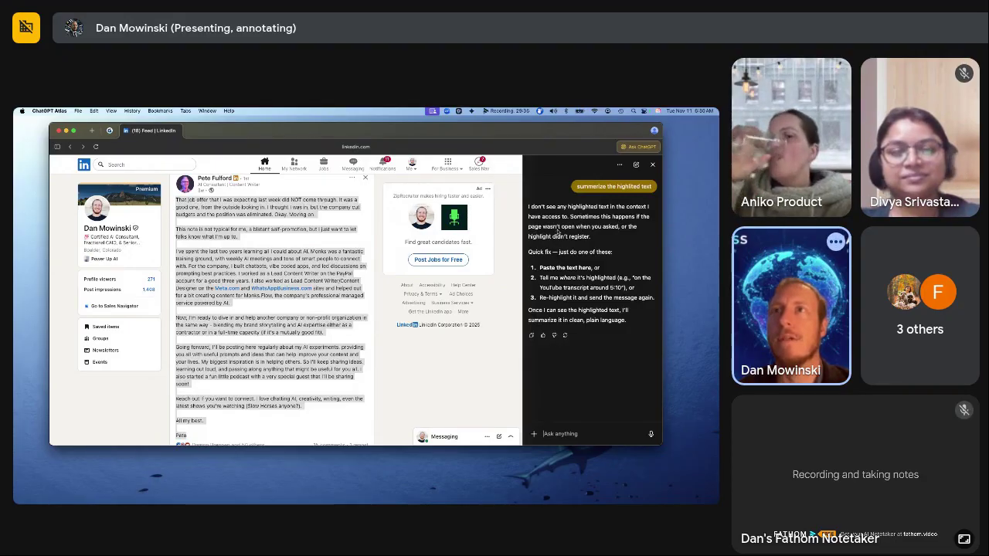
scroll(556, 229, down, 1)
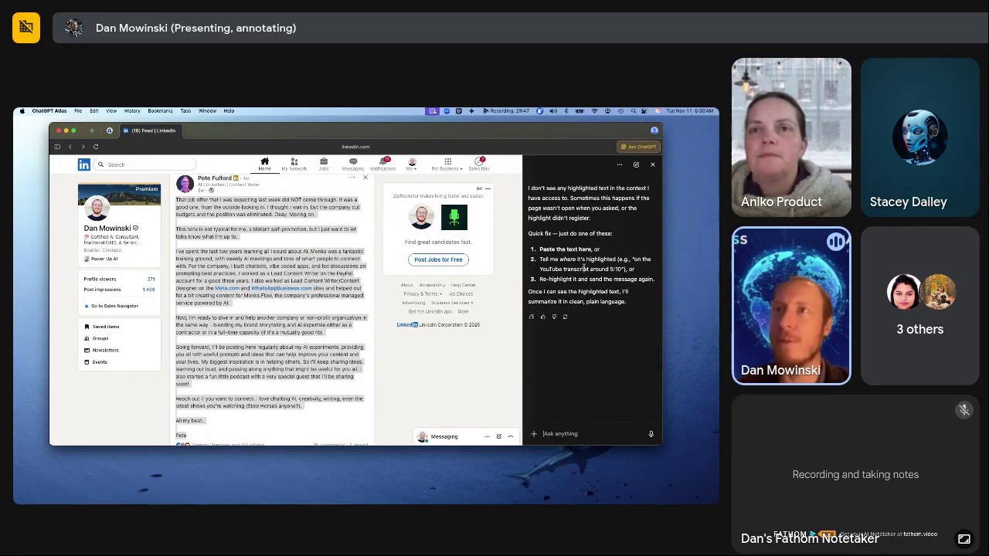
scroll(584, 268, up, 1)
scroll(584, 269, down, 1)
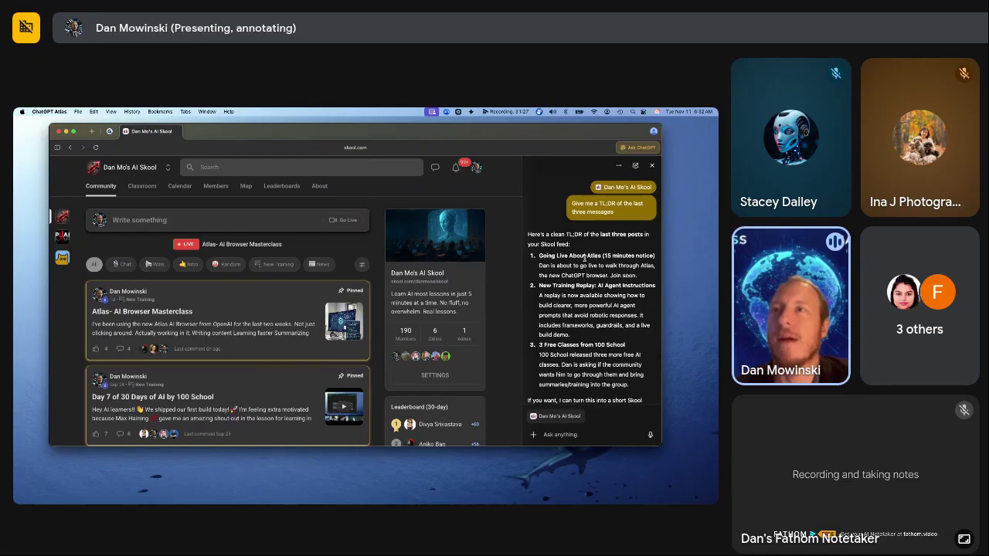
- Compare ChatGPT's TL;DR of the last three messages with the posts in the Skool community feed
scroll(604, 263, down, 1)
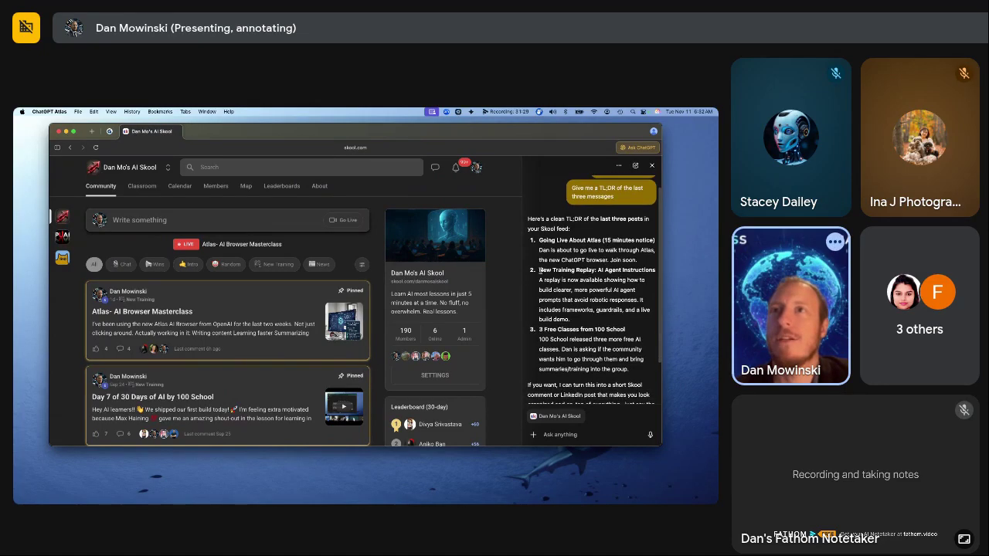
scroll(587, 294, down, 2)
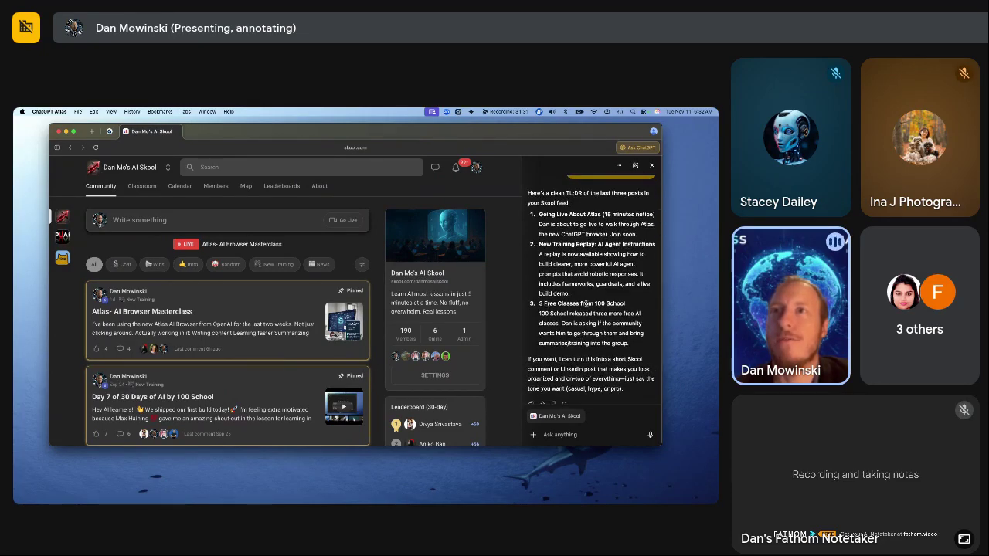
scroll(289, 338, down, 5)
scroll(289, 338, down, 1)
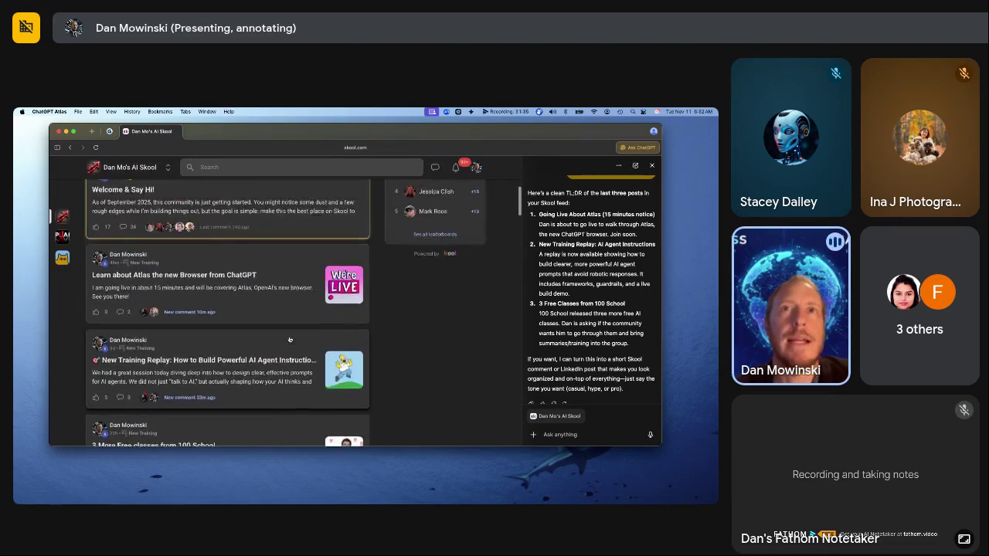
scroll(289, 338, up, 4)
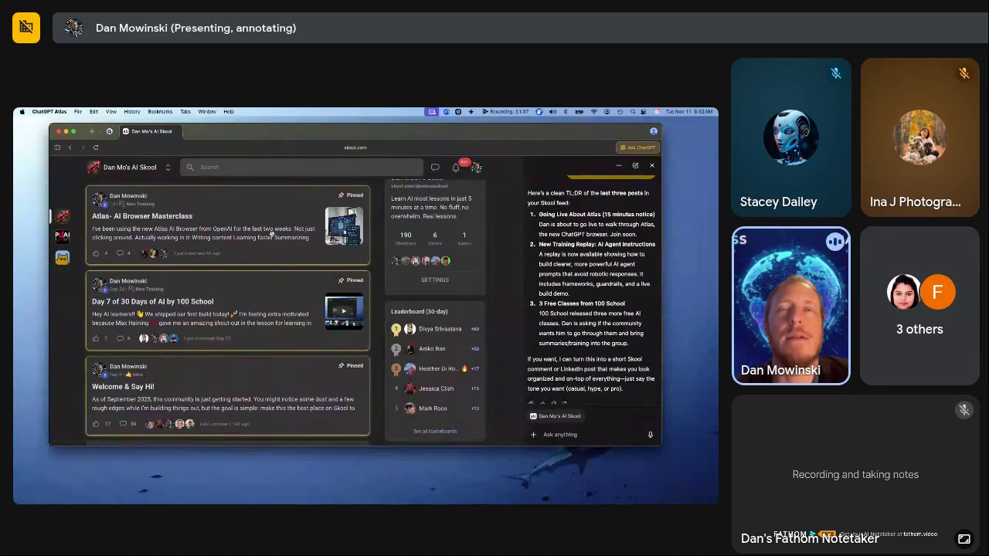
scroll(268, 278, down, 5)
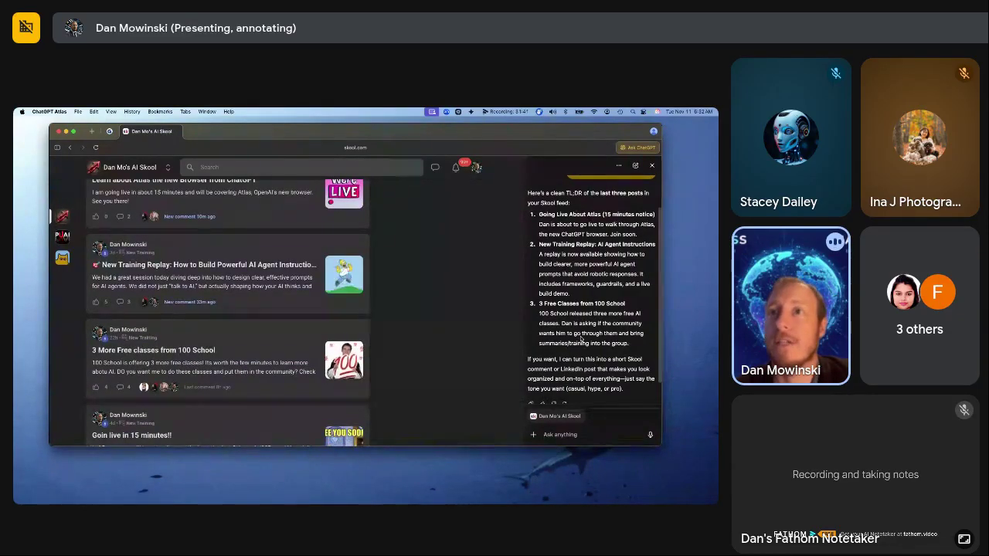
scroll(571, 328, up, 2)
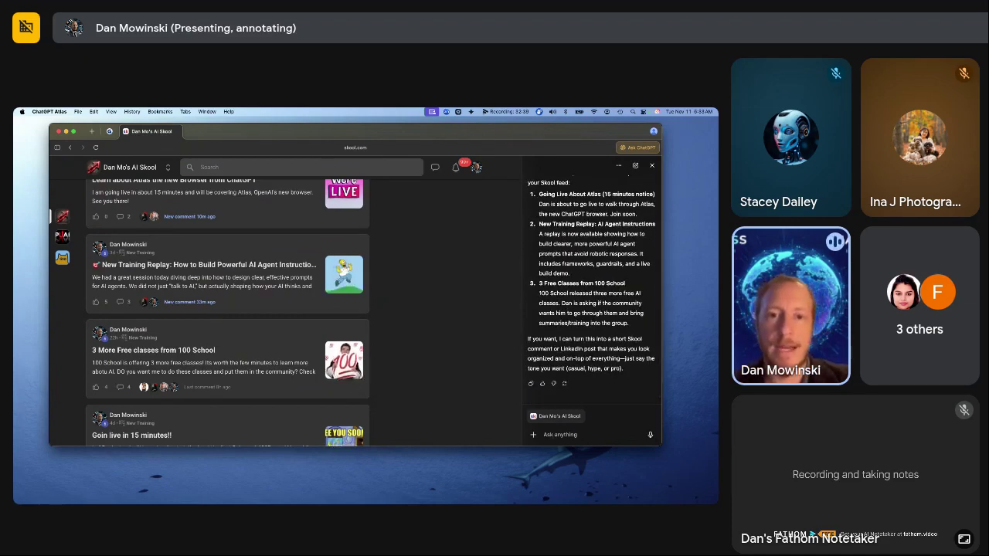
- Ask ChatGPT to "write replies to all of them" and read through the suggested reply for each Skool post
text(wr)
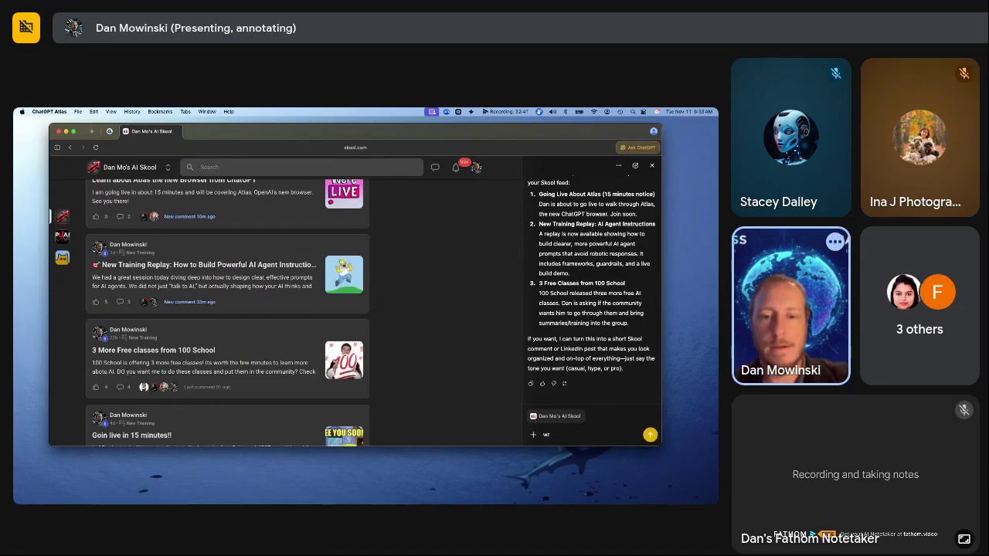
text(ite replies to all of them)
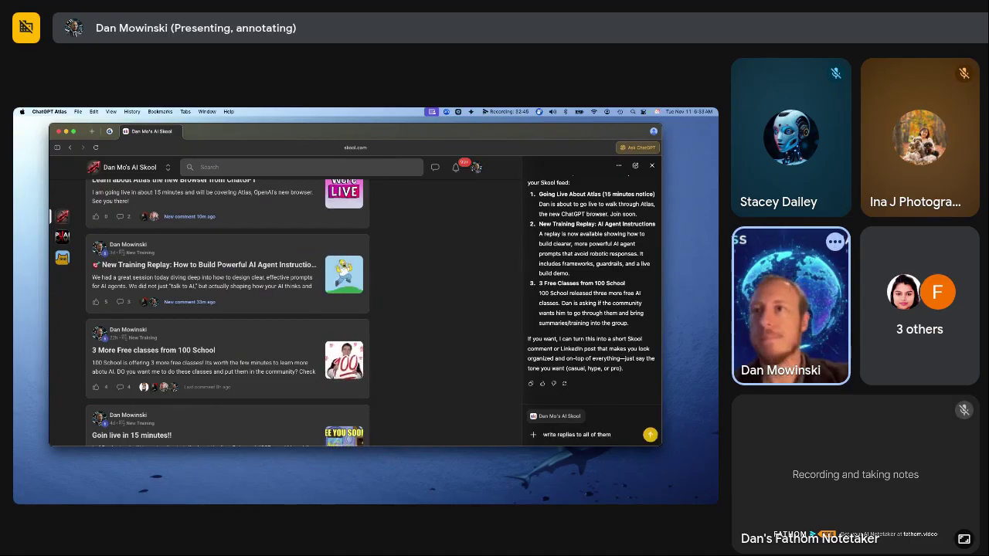
key(Return)
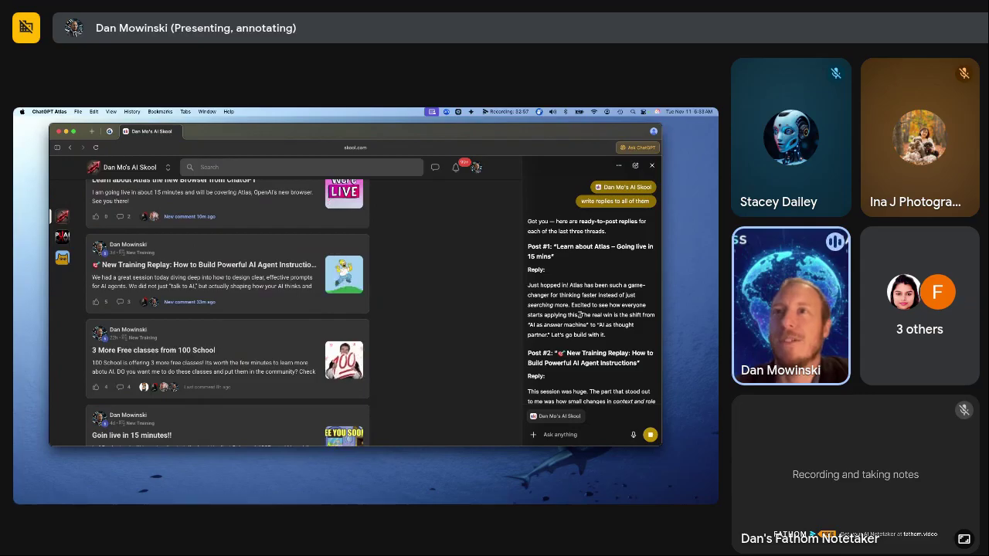
scroll(580, 317, down, 3)
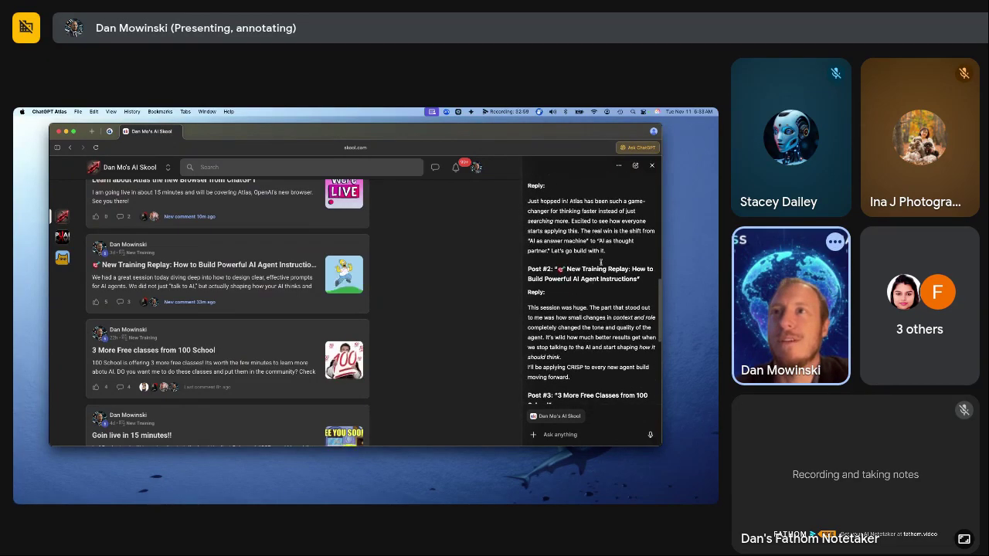
scroll(569, 313, down, 4)
scroll(569, 313, down, 1)
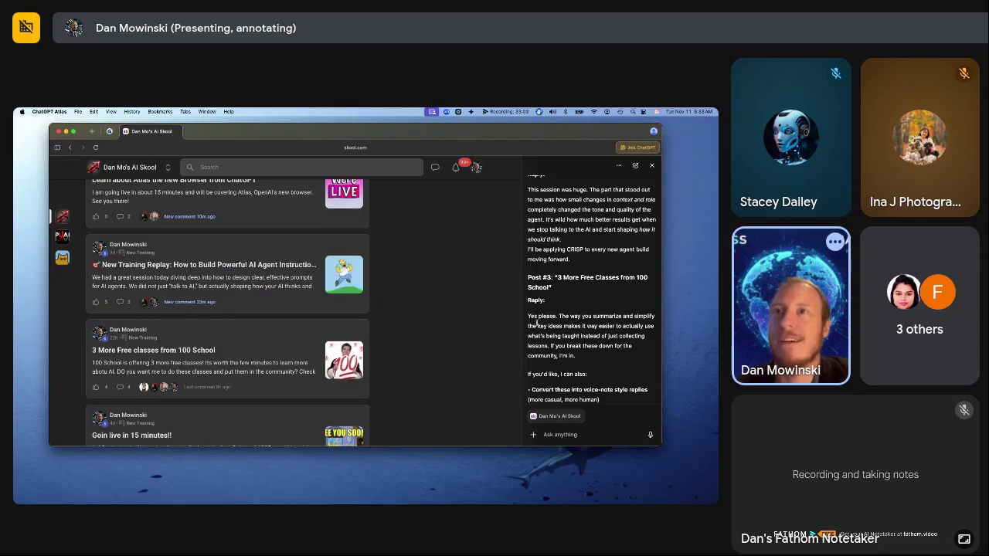
- Review the suggested Skool replies, prompt ChatGPT with "autp post all 3" and allow it to continue in the browser
scroll(544, 313, down, 2)
scroll(561, 277, down, 2)
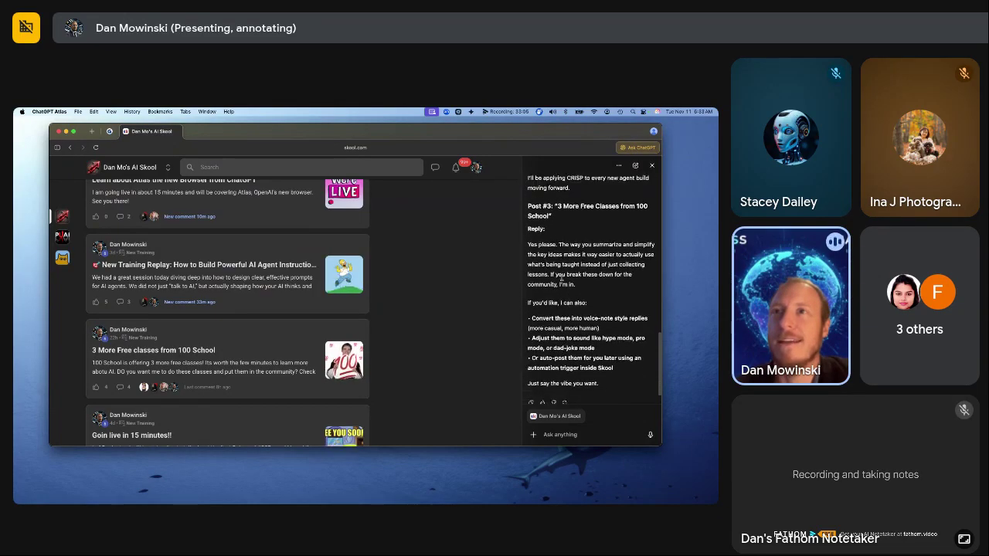
scroll(565, 242, up, 3)
scroll(564, 242, up, 5)
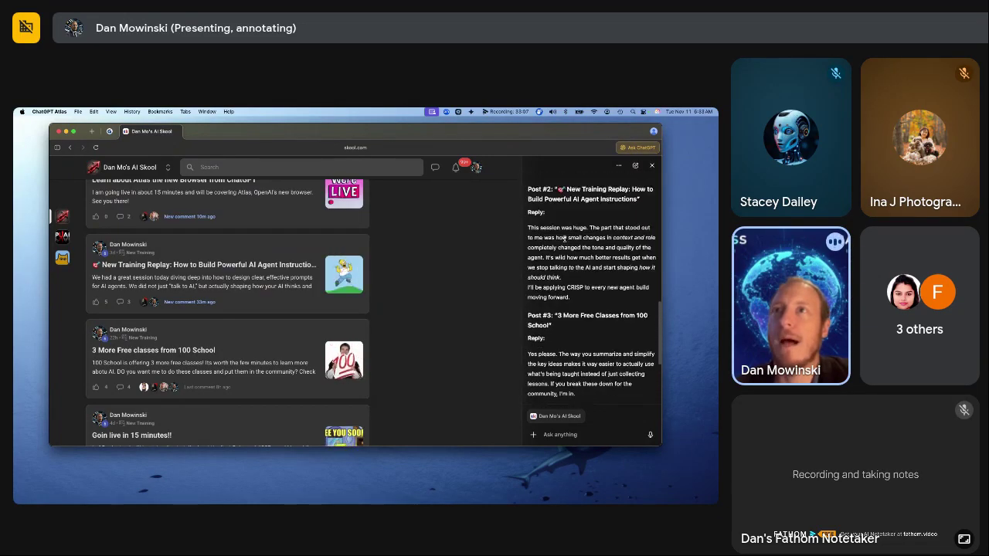
scroll(564, 239, down, 4)
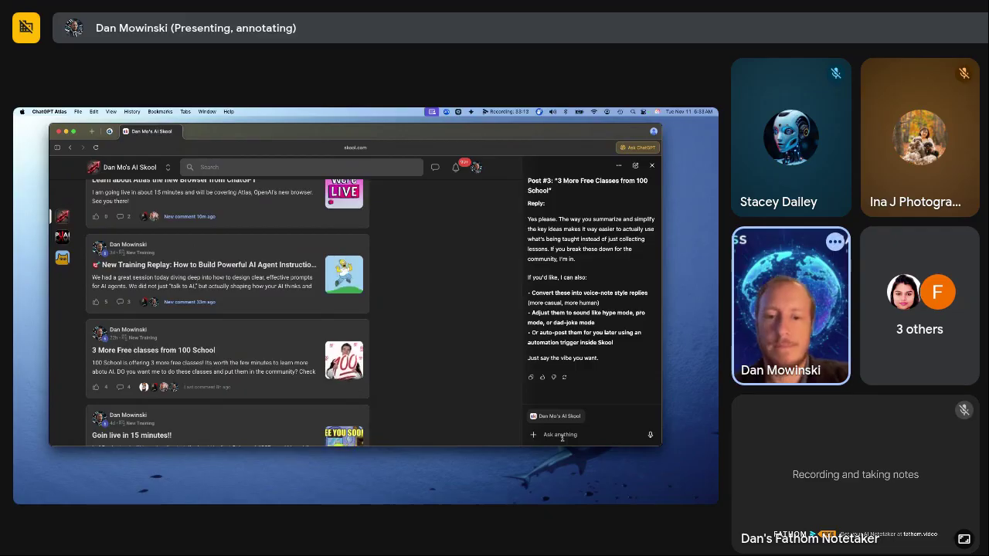
text(autp post)
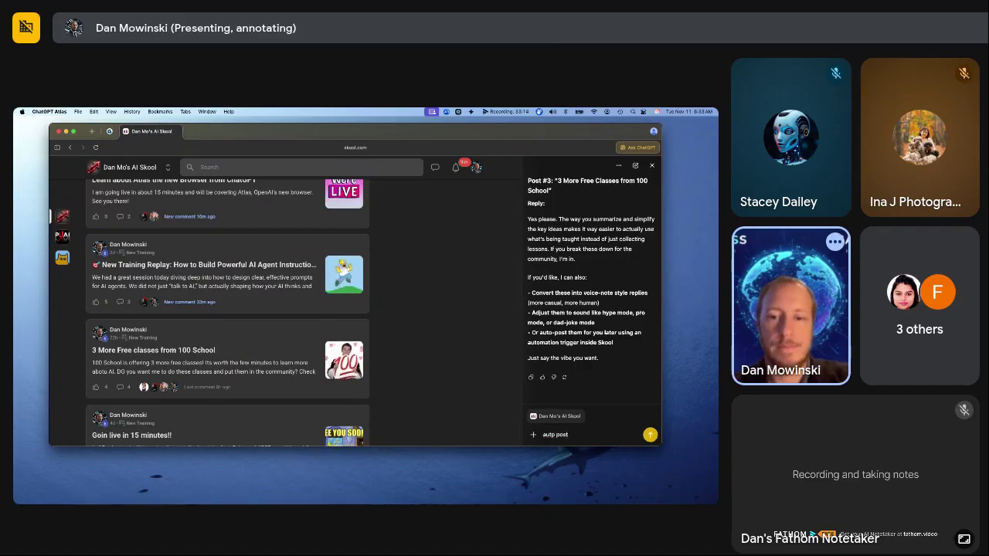
text( all 3)
key(Return)
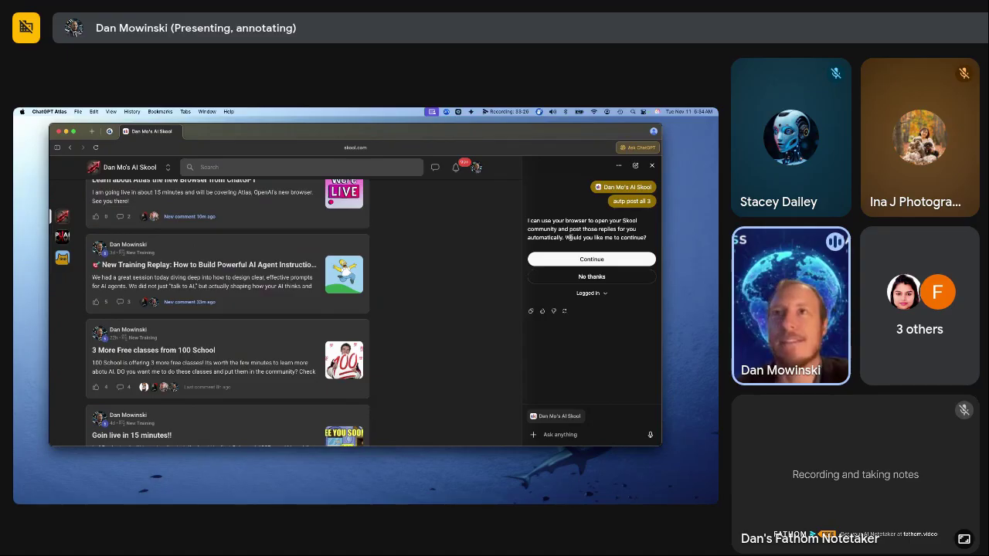
click(589, 260)
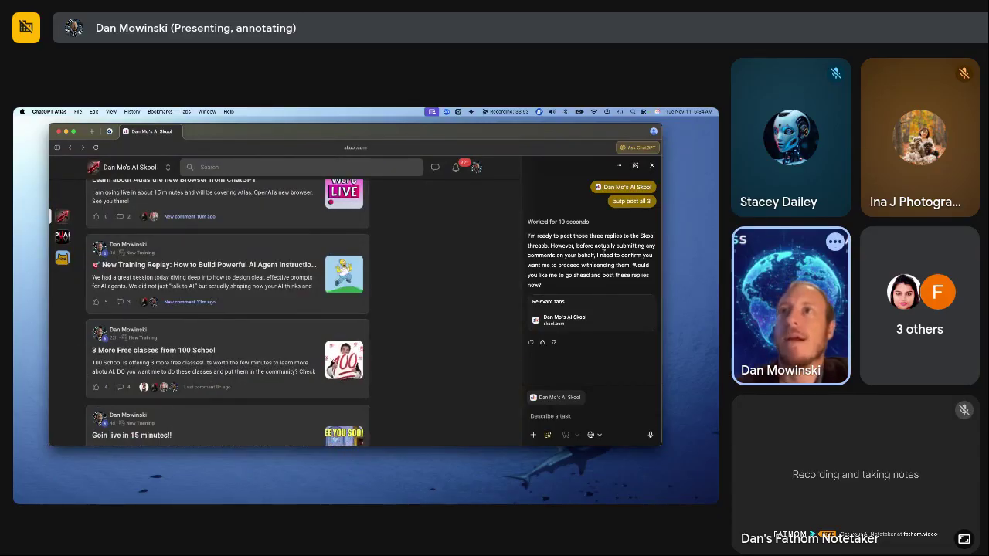
scroll(591, 263, down, 1)
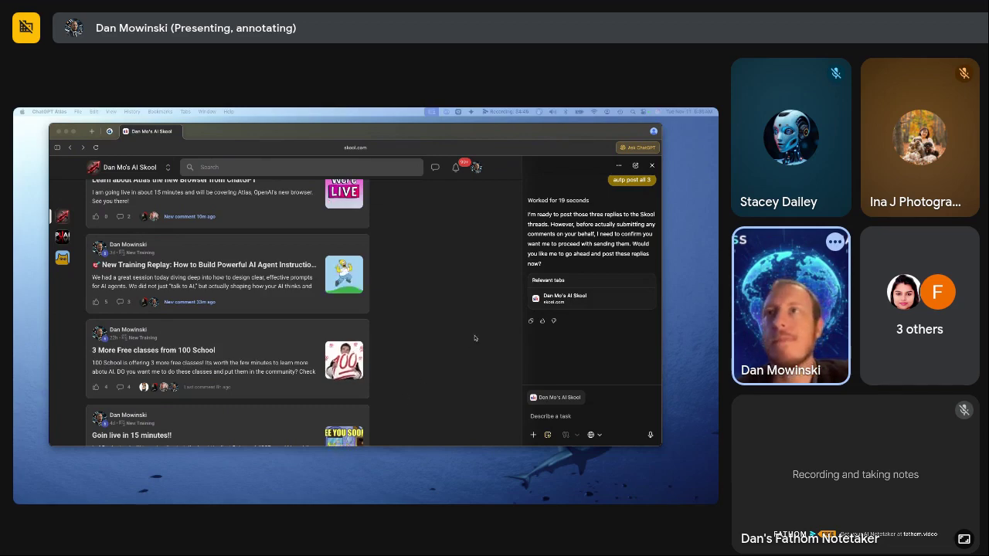
- Switch Skool to the AIpreneurs Mastermind community and open its Classroom
scroll(426, 237, up, 10)
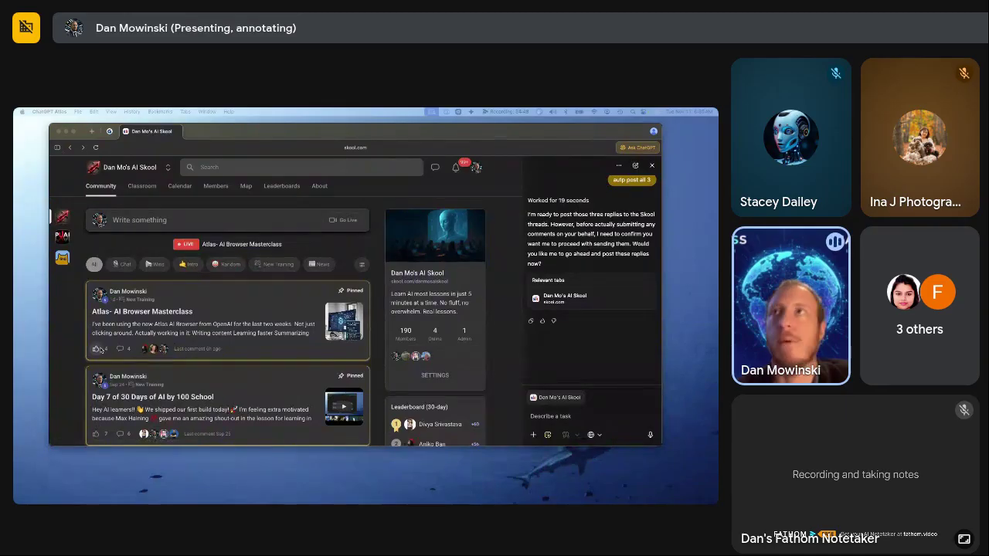
click(168, 169)
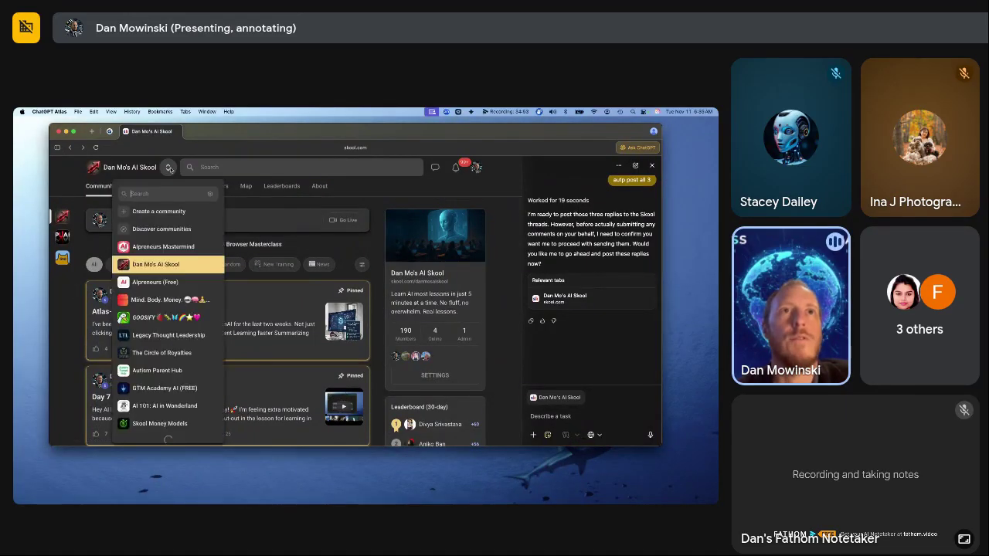
click(153, 249)
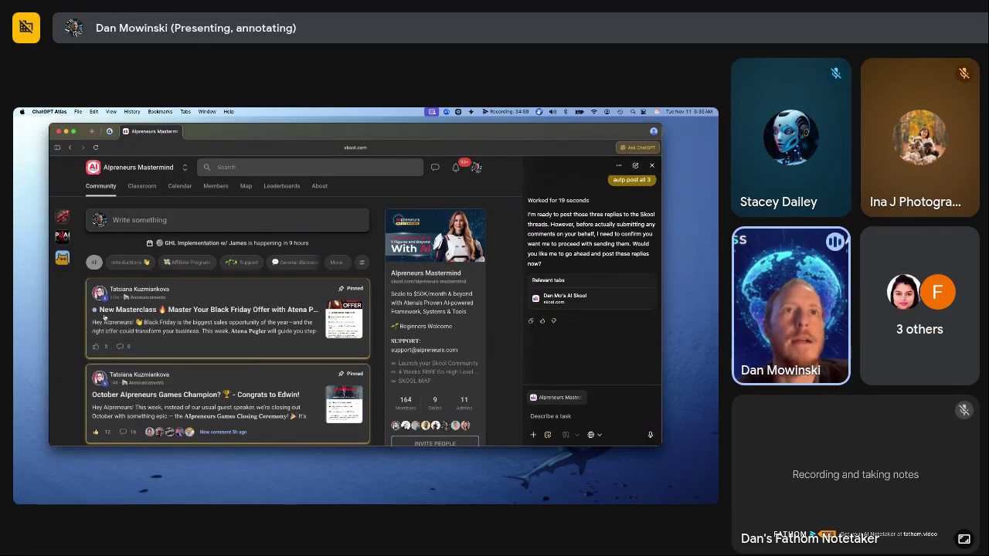
click(149, 188)
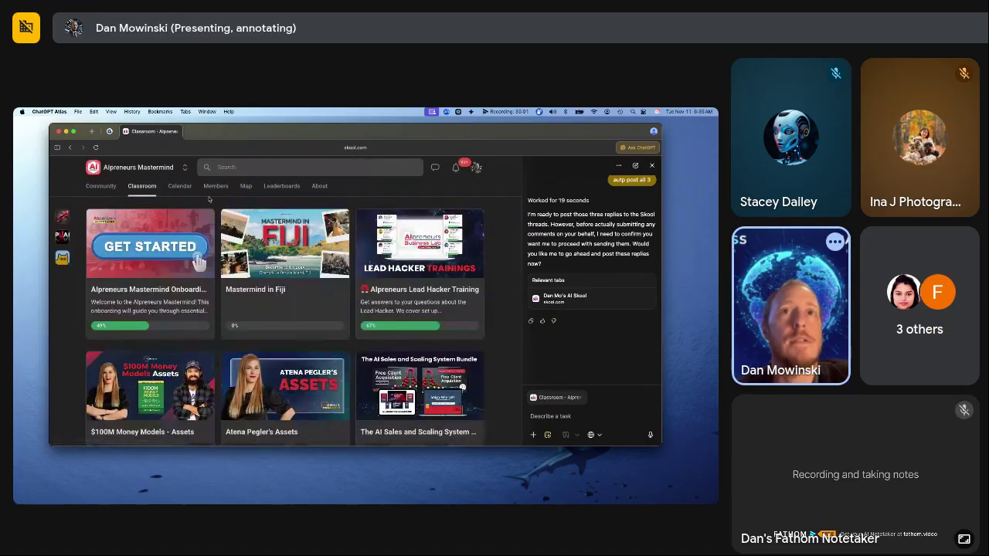
- Open the Free Client Acquisition Masterclass lesson in the AI Sales and Scaling System course bundle
scroll(198, 243, down, 1)
scroll(190, 271, down, 2)
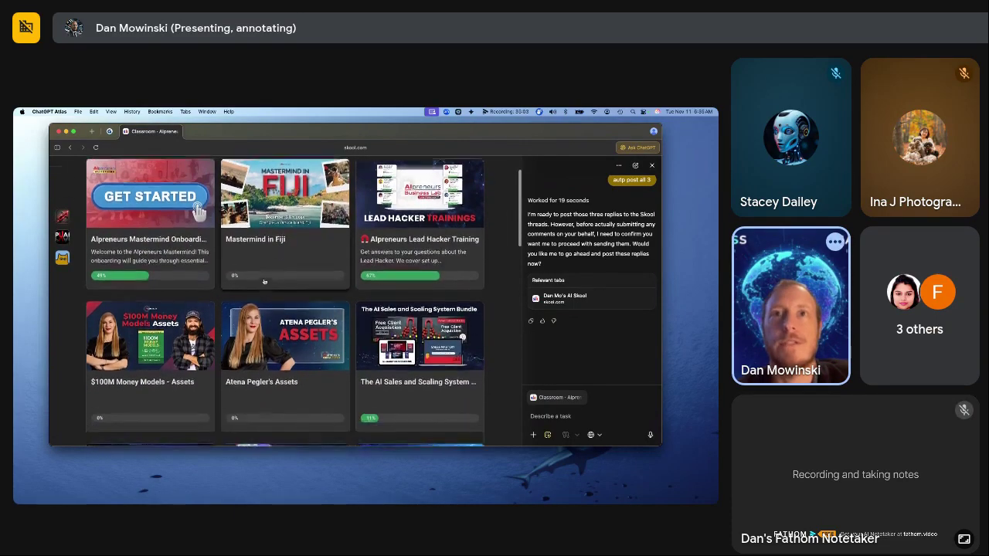
scroll(366, 311, down, 5)
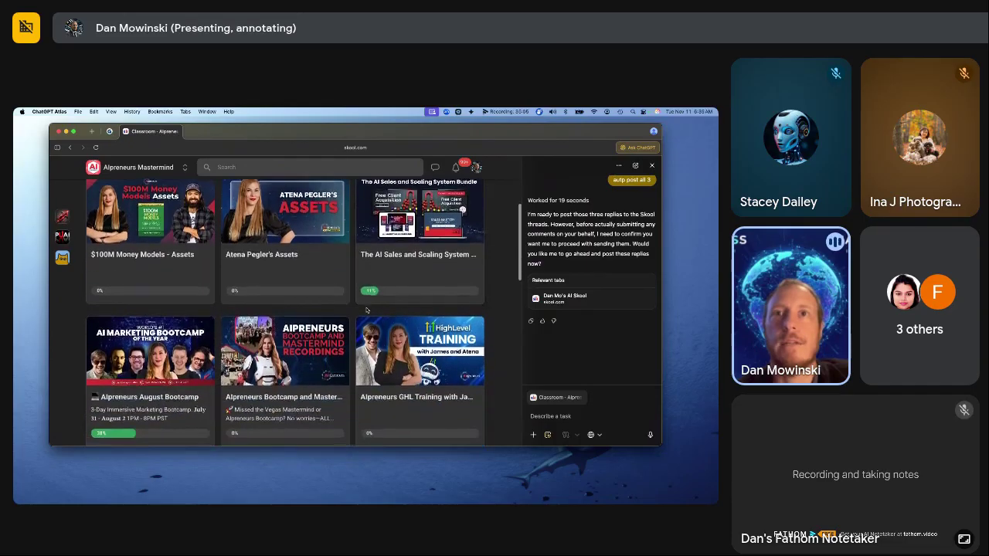
scroll(367, 310, up, 3)
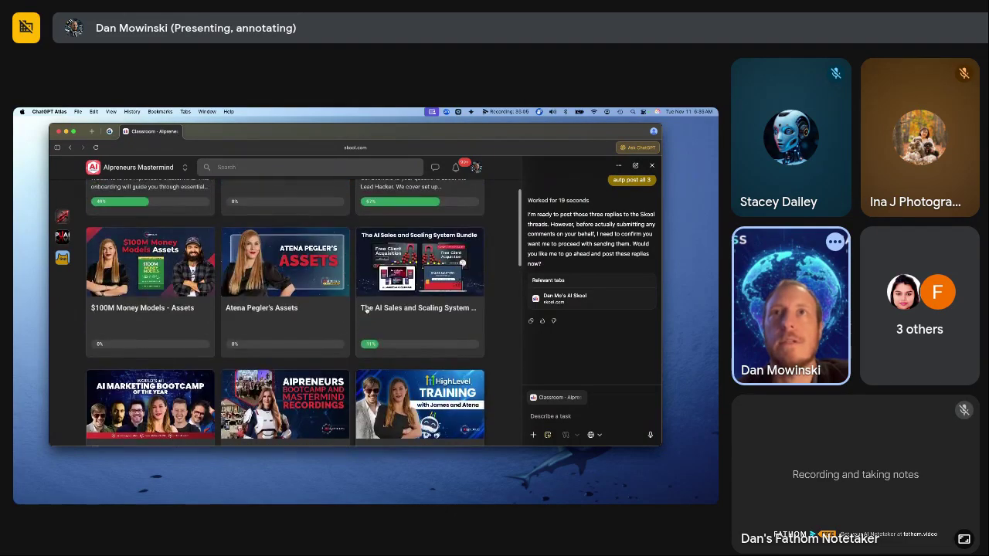
click(411, 300)
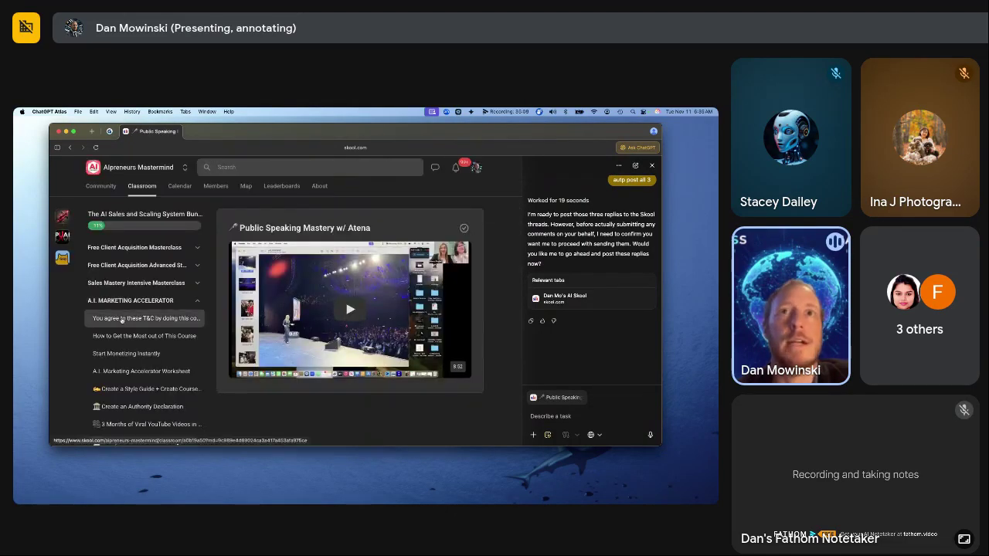
click(133, 248)
click(155, 264)
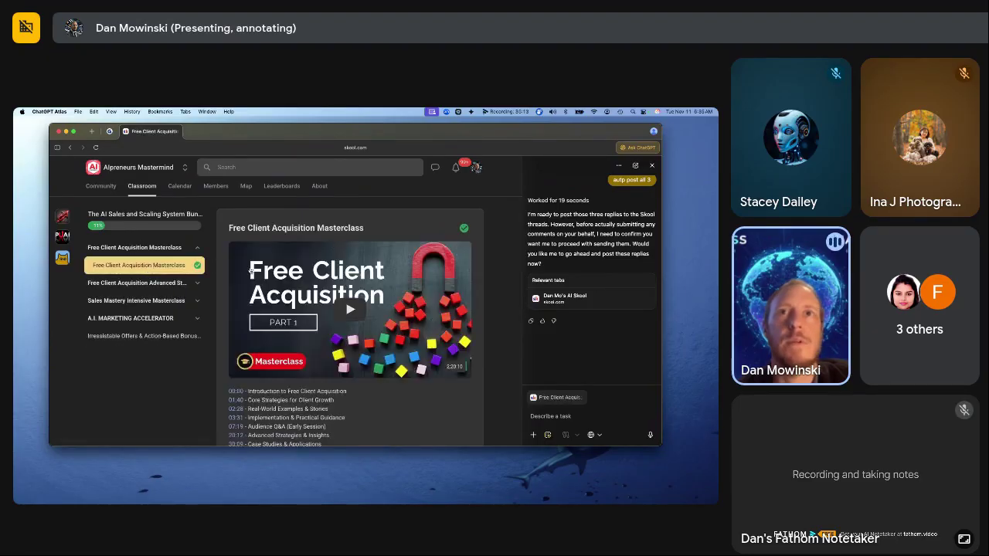
scroll(436, 316, down, 1)
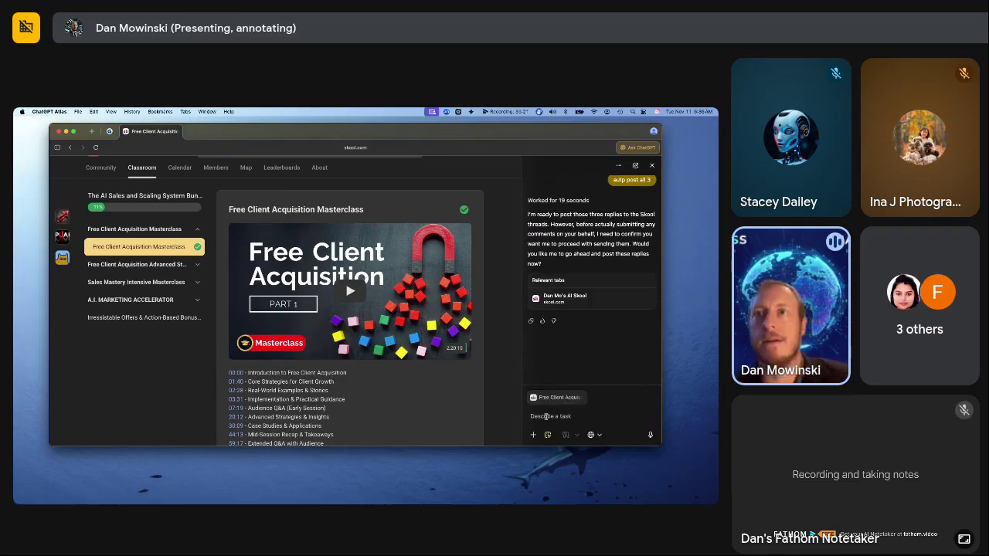
- Ask ChatGPT to "summarize this video and bring the main points?", correcting the misspelled first word before sending
text(summerize this vi)
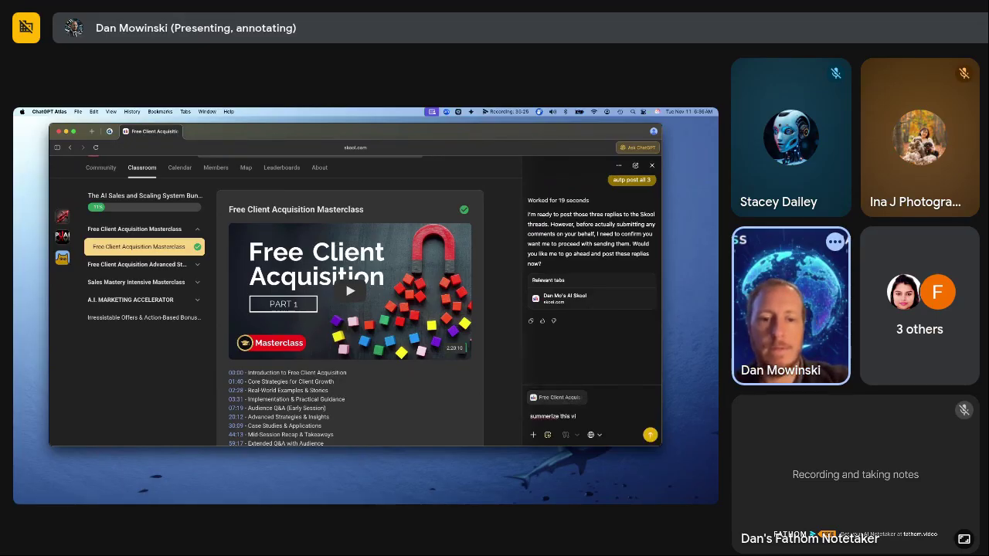
text( the main)
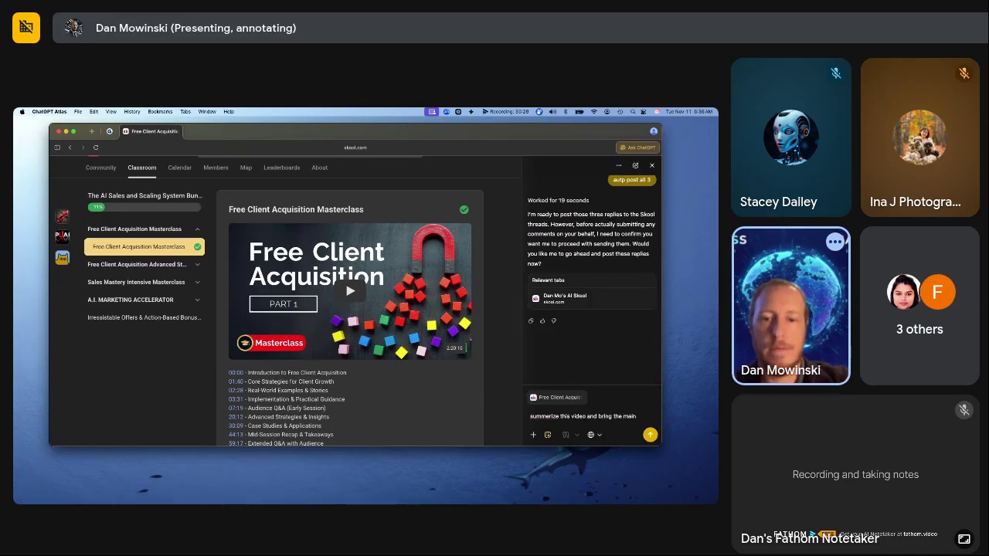
text( points)
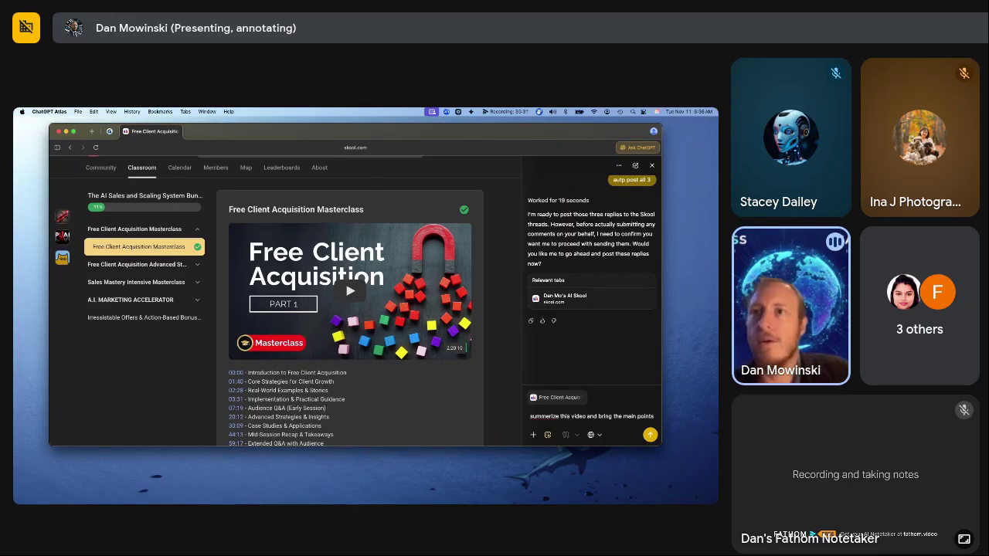
text(?)
right_click(541, 410)
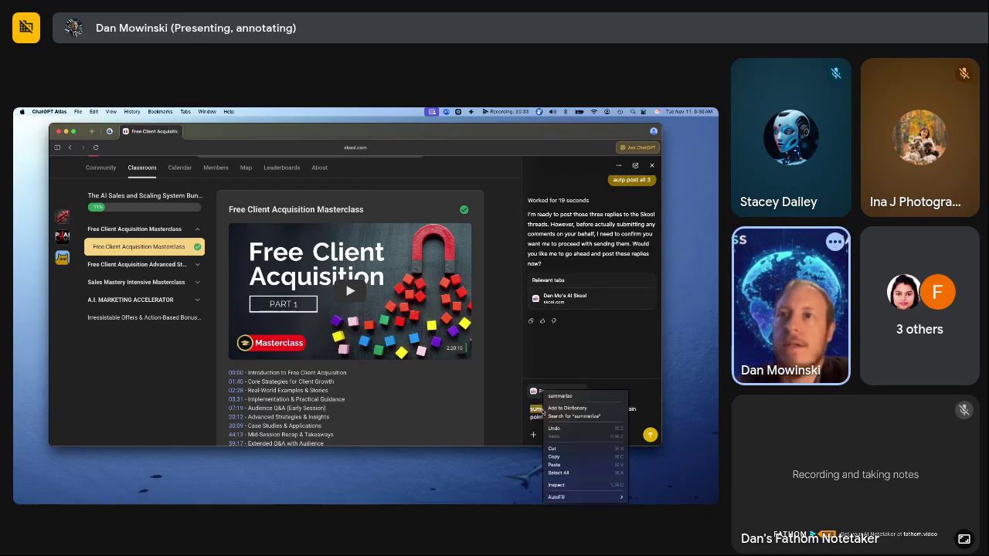
click(567, 397)
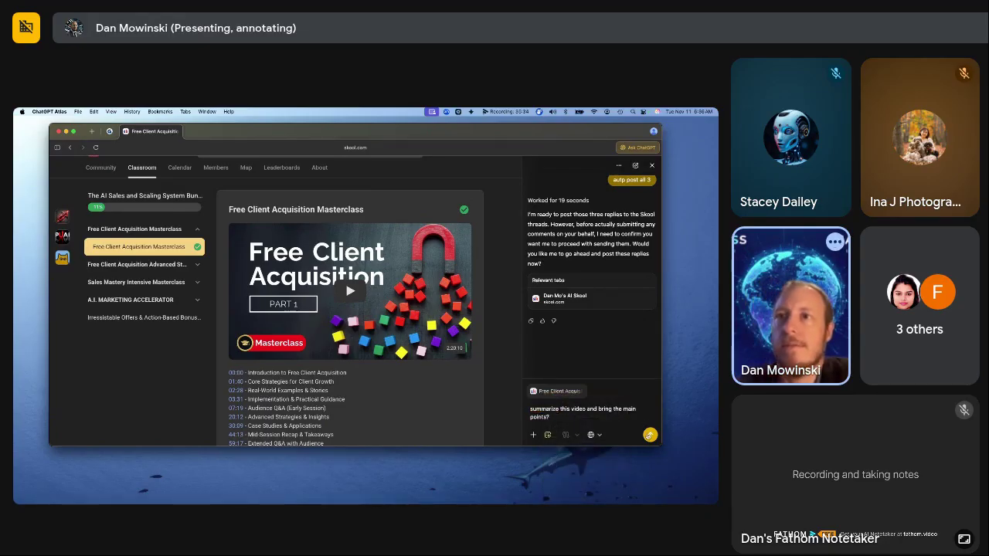
click(649, 435)
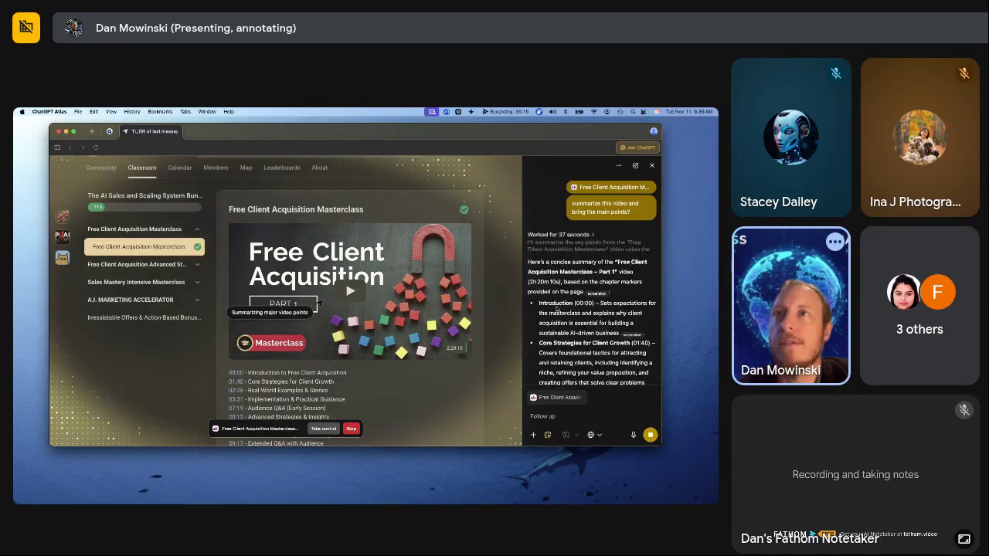
- Read through ChatGPT's summary of the masterclass video and preview the screenshots cited as its sources
scroll(555, 306, down, 3)
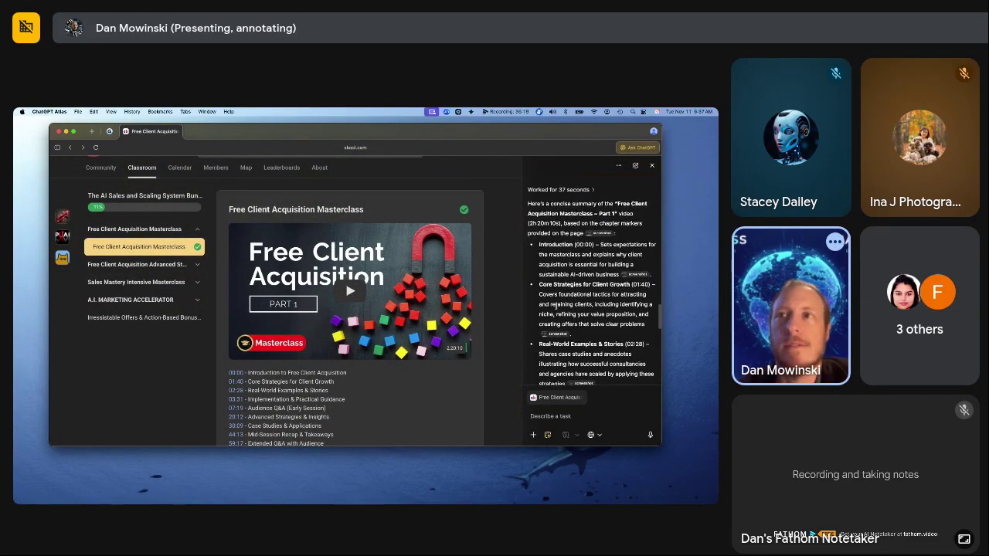
scroll(410, 376, down, 3)
scroll(410, 376, down, 5)
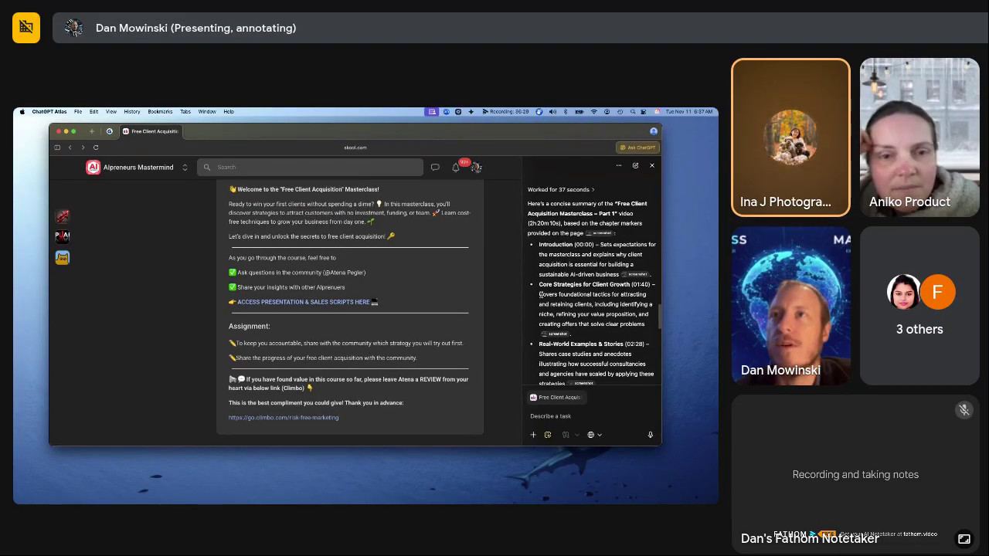
scroll(540, 297, down, 2)
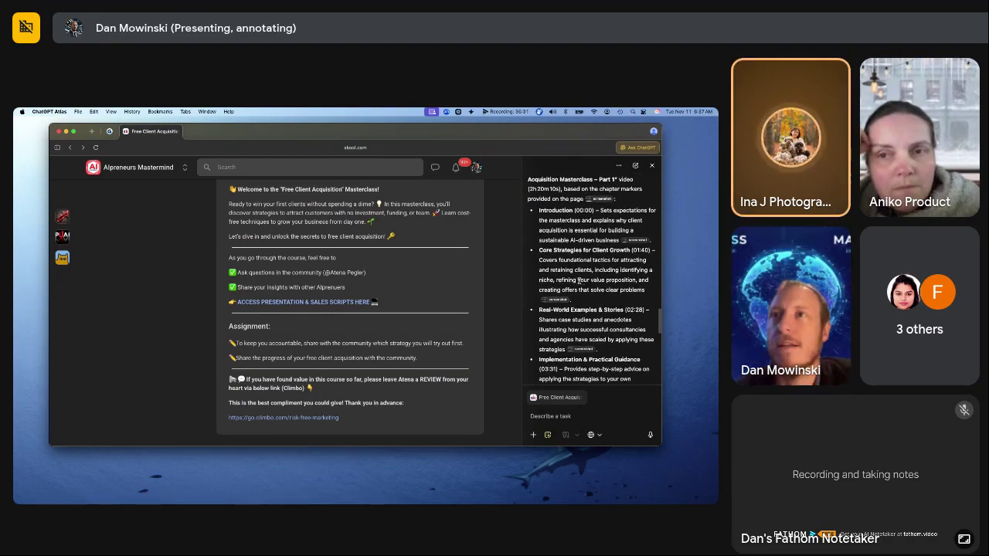
scroll(578, 281, down, 1)
mouse_move(555, 291)
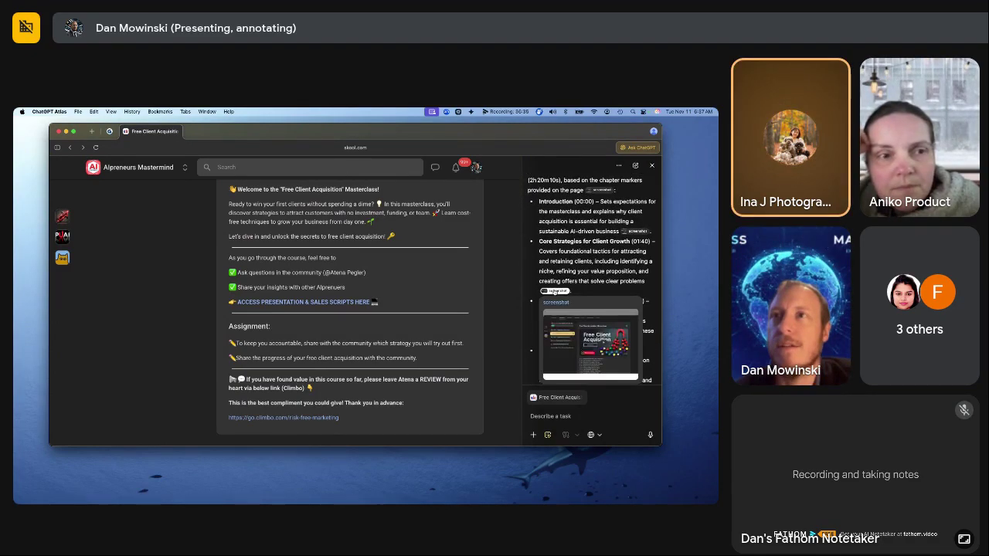
mouse_move(636, 232)
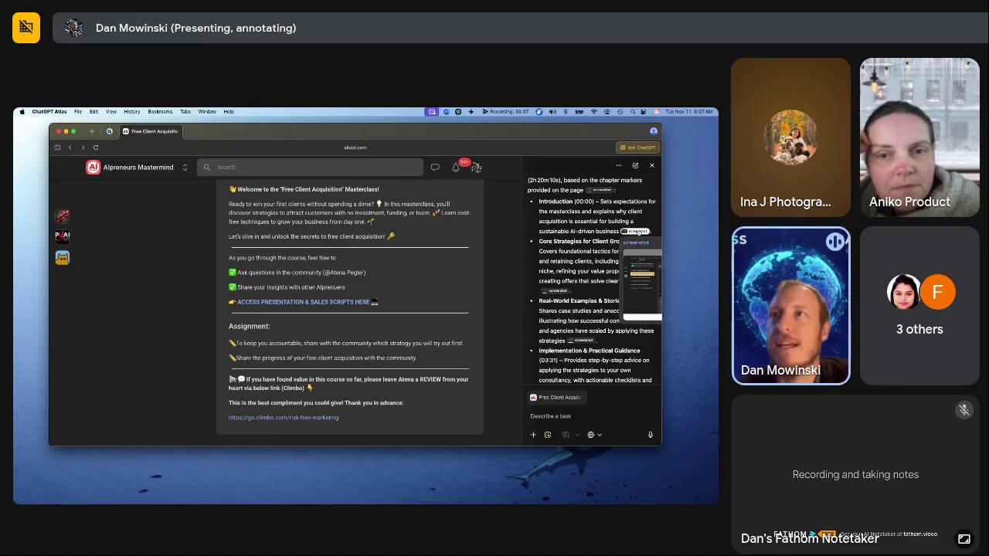
mouse_move(582, 342)
scroll(582, 341, down, 3)
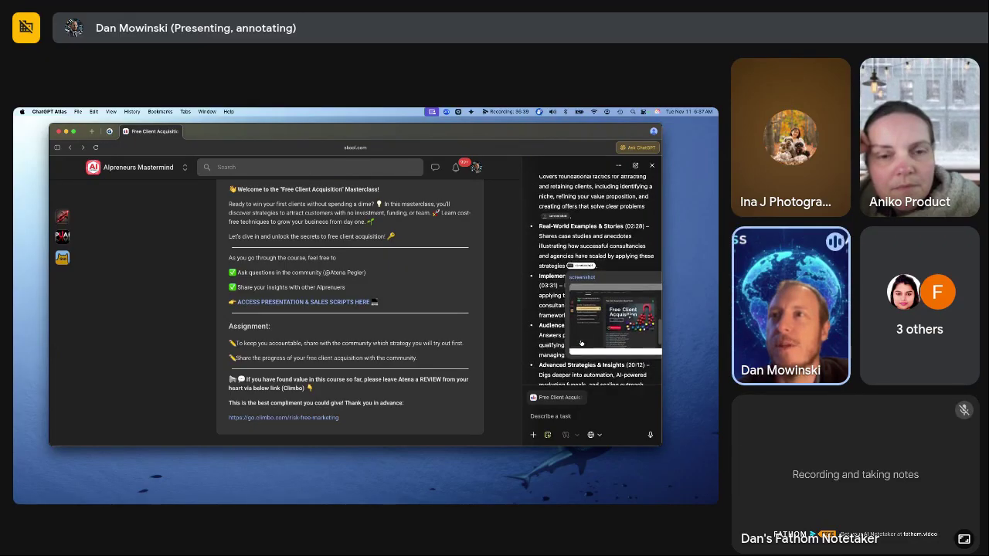
scroll(580, 270, down, 2)
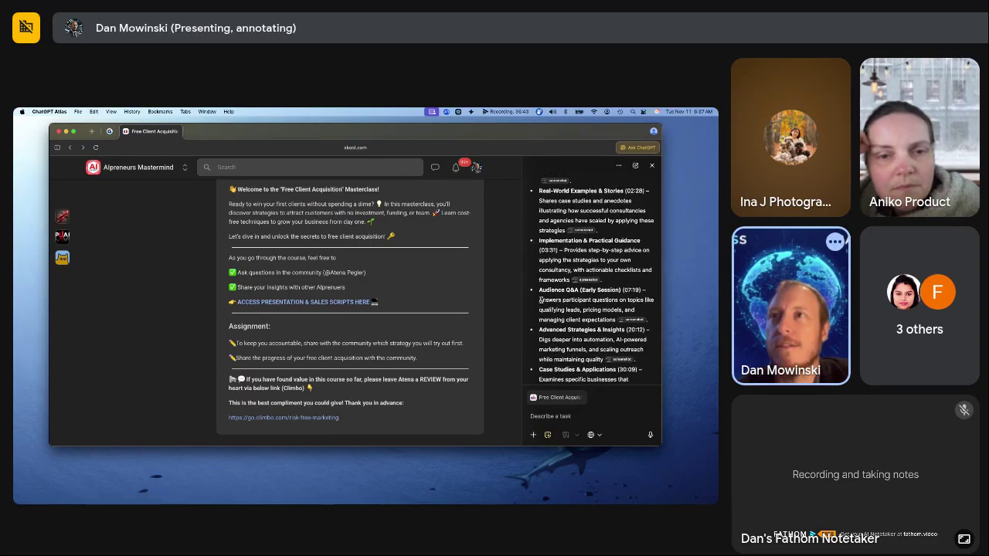
- Compare the summary with the lesson's chapter timestamps and description, highlighting part of the Extended Q&A with Audience point
scroll(389, 284, up, 4)
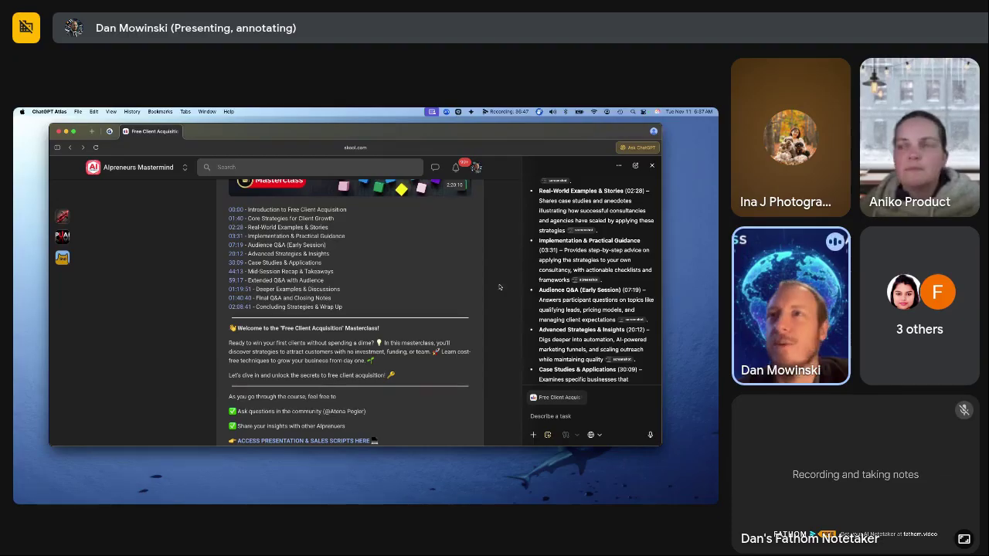
scroll(556, 328, down, 4)
scroll(556, 327, down, 7)
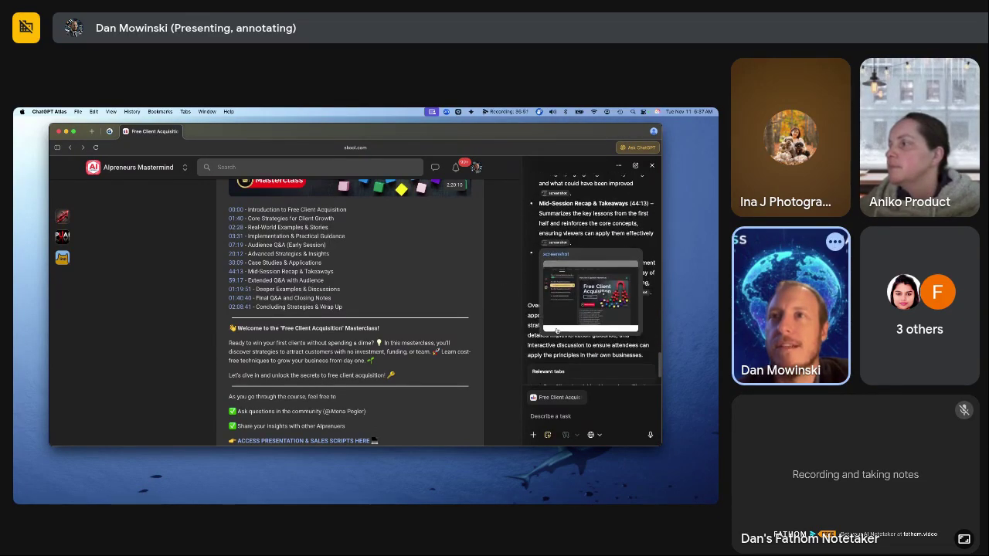
scroll(306, 355, down, 1)
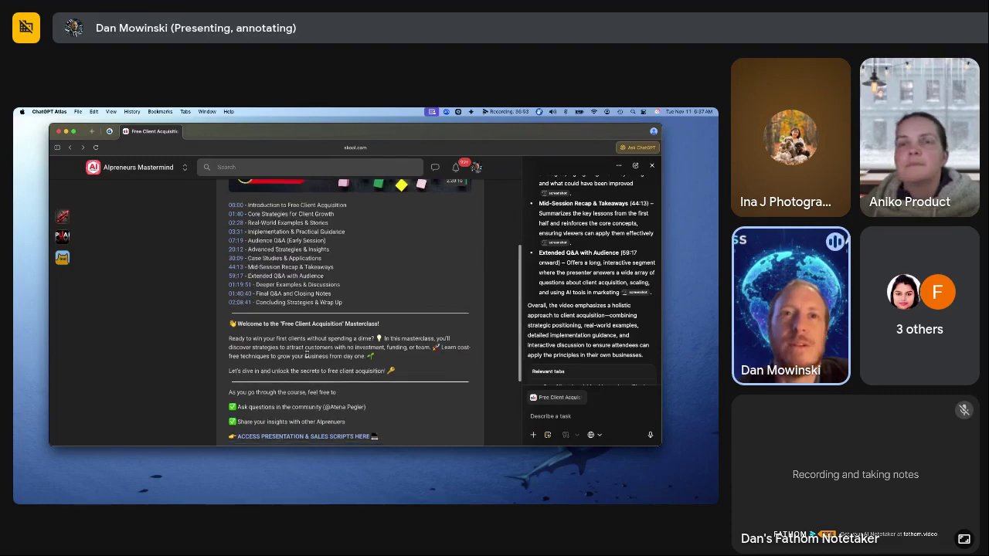
scroll(306, 354, down, 7)
scroll(337, 350, up, 1)
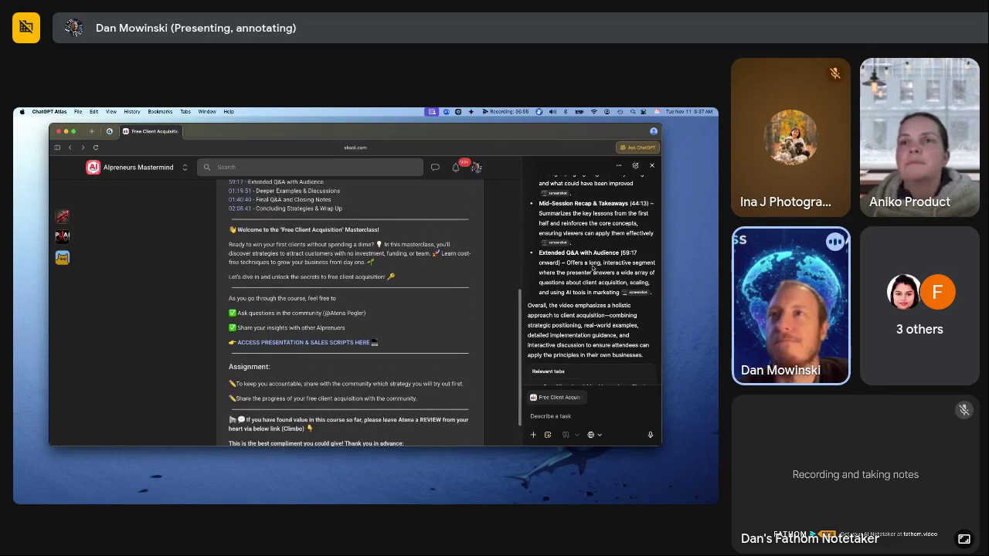
drag(566, 263, 587, 283)
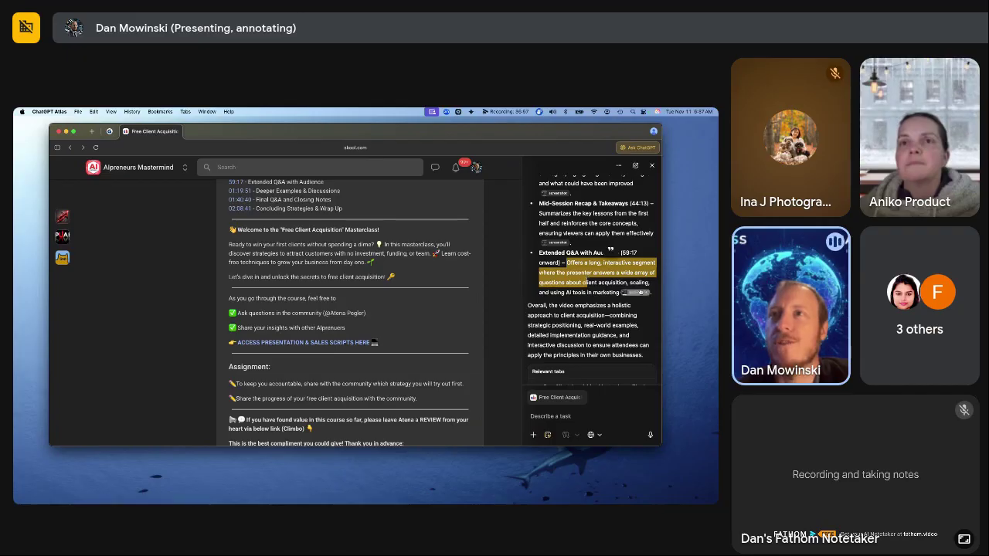
- Clear the text highlight, review the end of the masterclass summary, and return to the beginning of the summary and the lesson
mouse_move(641, 292)
click(569, 326)
scroll(568, 326, down, 2)
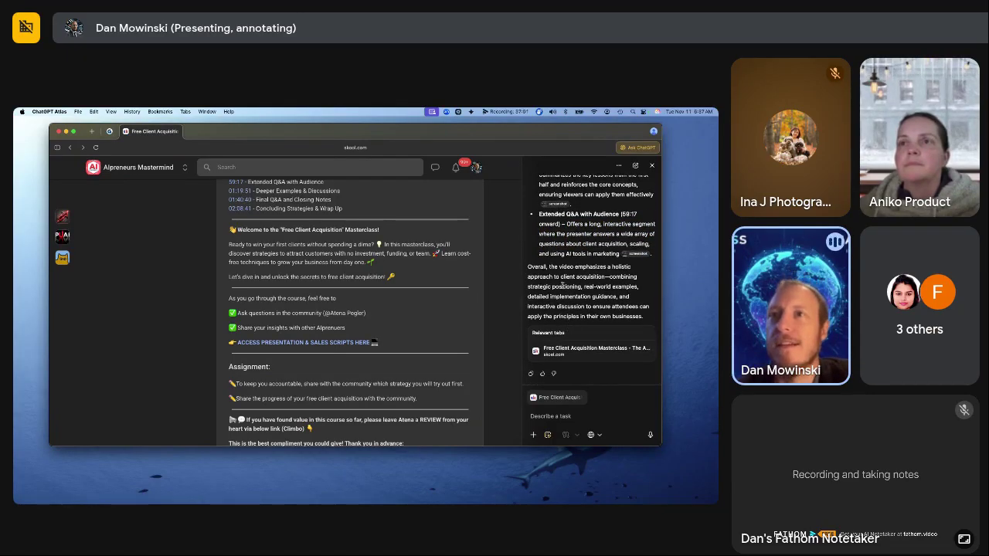
scroll(562, 284, down, 1)
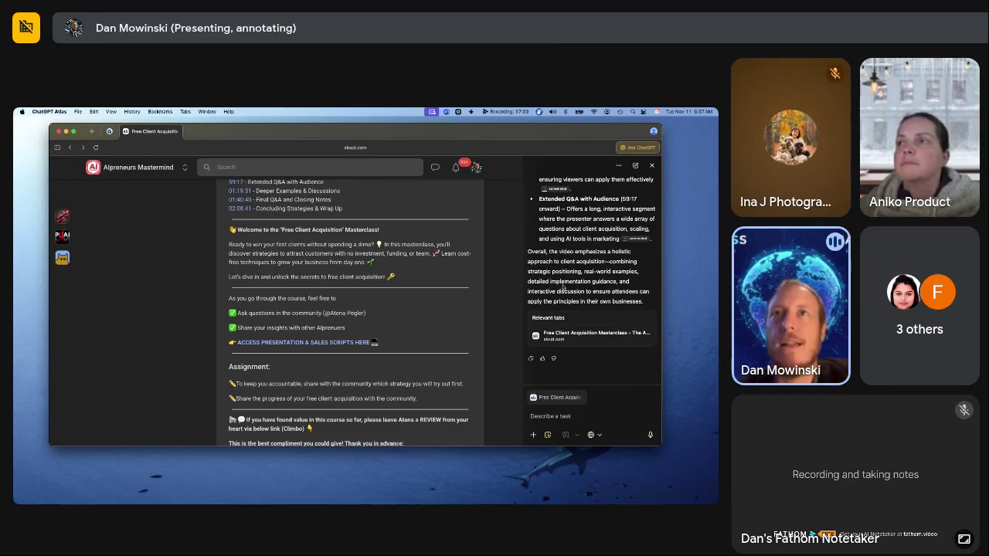
scroll(562, 286, up, 10)
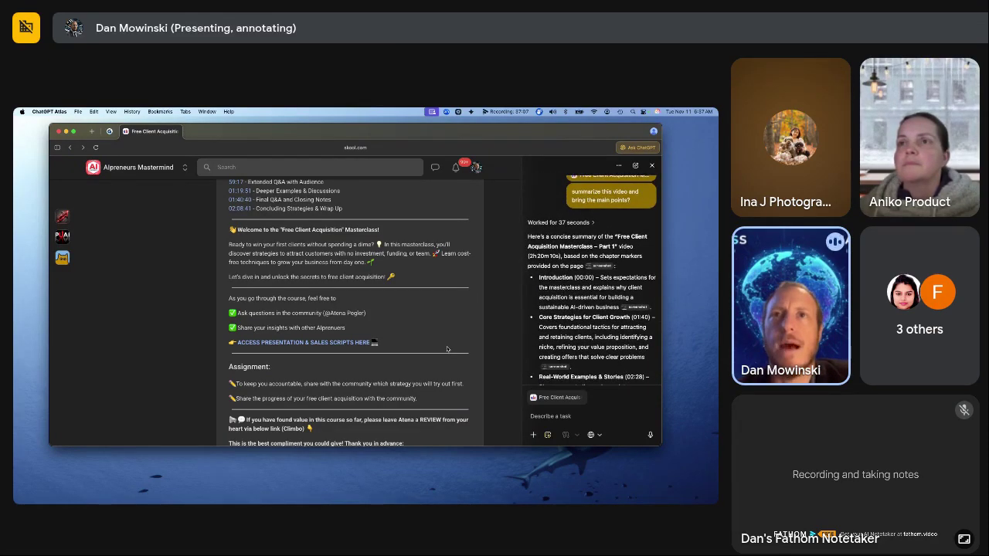
scroll(503, 341, up, 15)
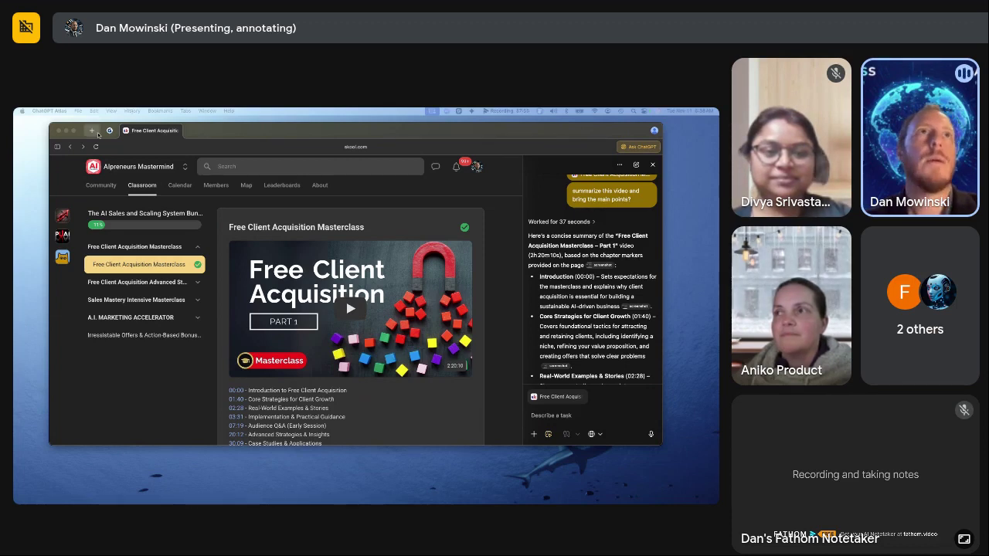
- Open acquisition.com in place of the Skool lesson and hide the ChatGPT sidebar to show the full homepage
click(362, 150)
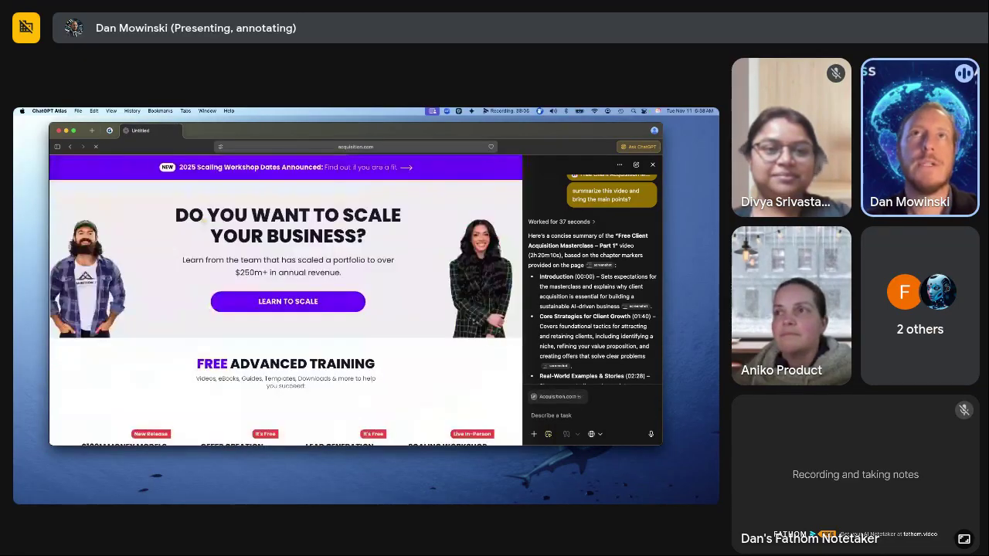
click(652, 164)
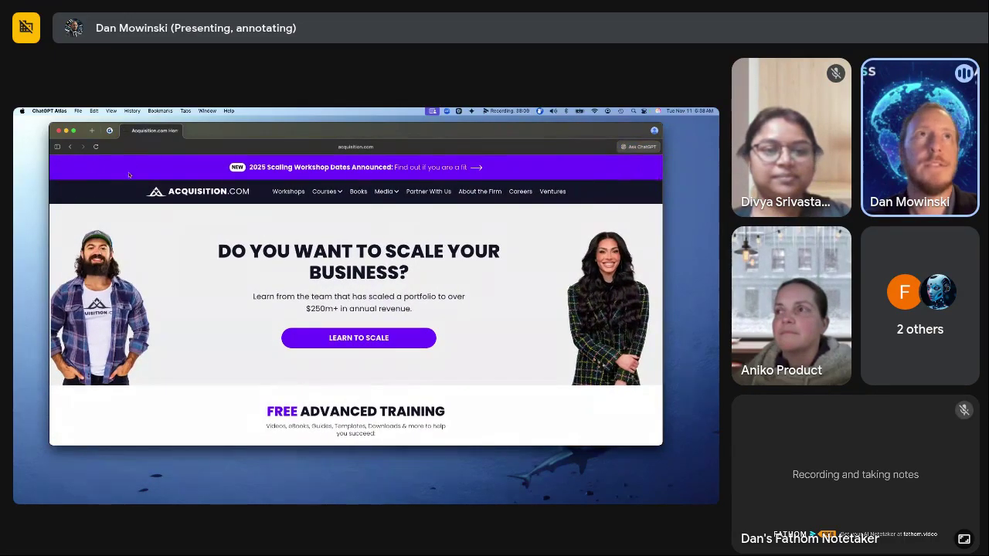
click(95, 146)
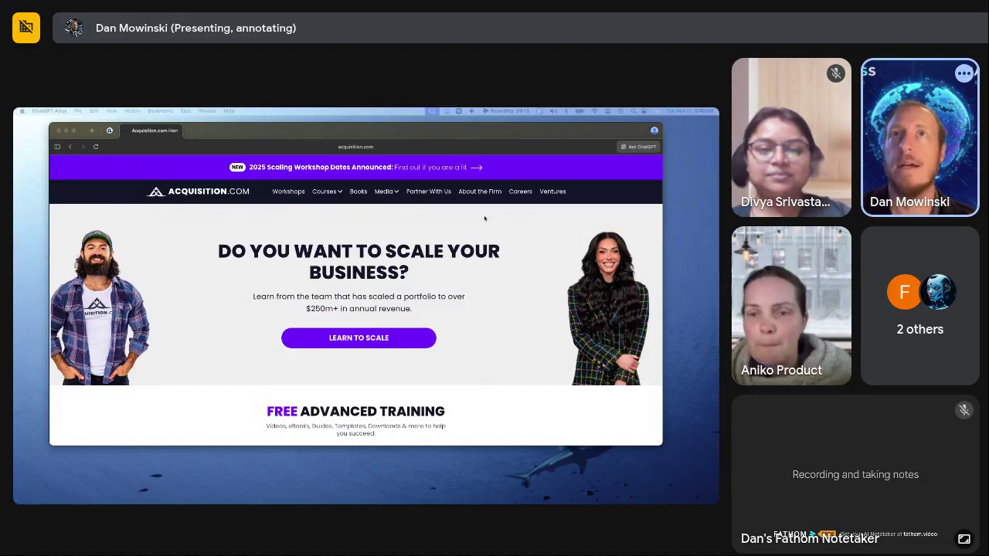
- Ask ChatGPT beside the Acquisition.com homepage to "Explain who this business serves and what the offer is" in the existing conversation
click(638, 147)
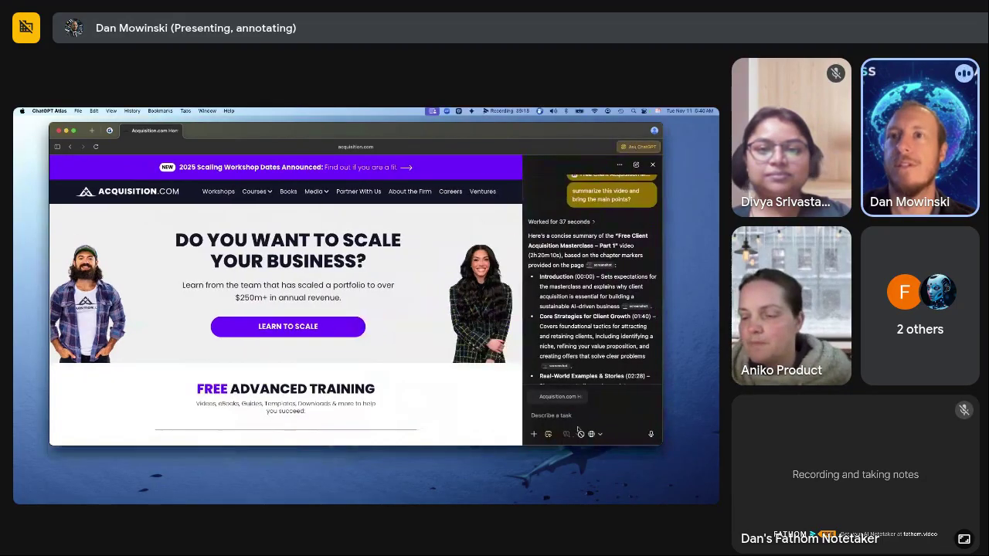
text(Explain who this business serves and what the offer is)
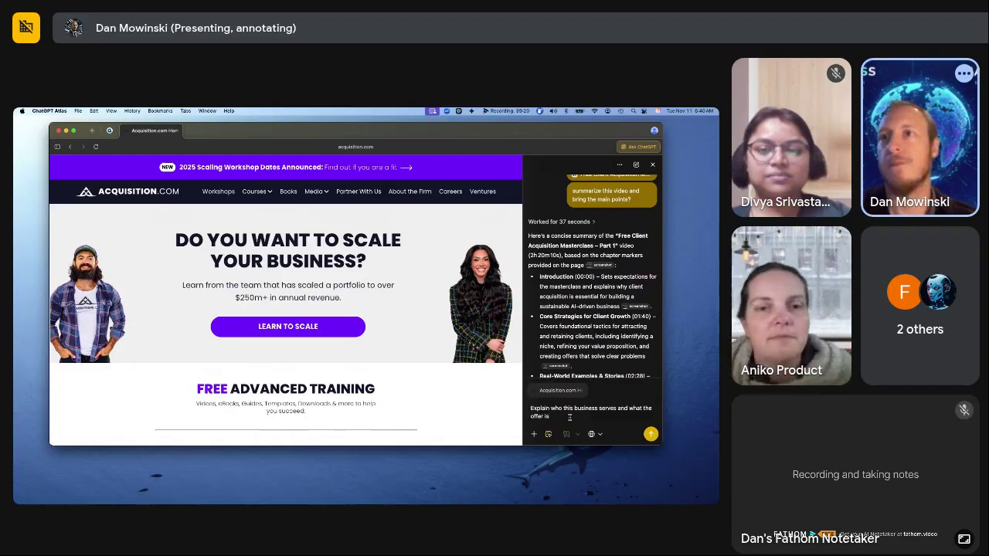
key(Return)
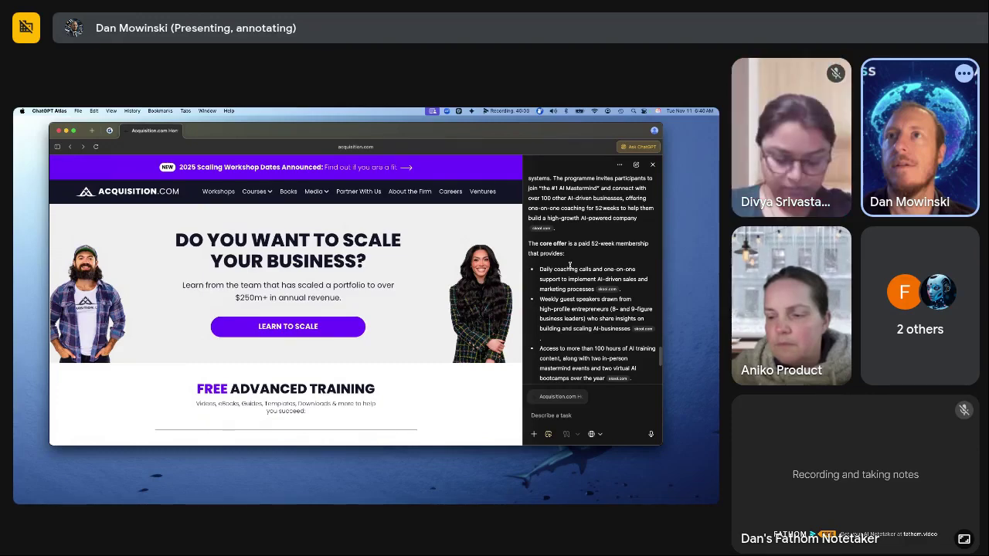
- Examine ChatGPT's answer about the business and its core offer, checking its cited skool.com source against the Acquisition.com page and the earlier conversation
scroll(570, 265, up, 10)
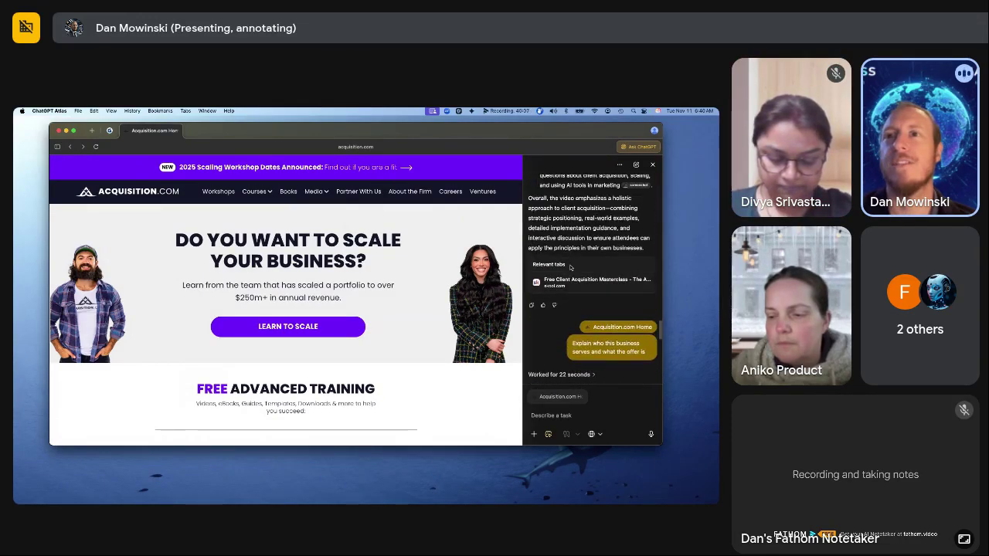
scroll(569, 266, down, 5)
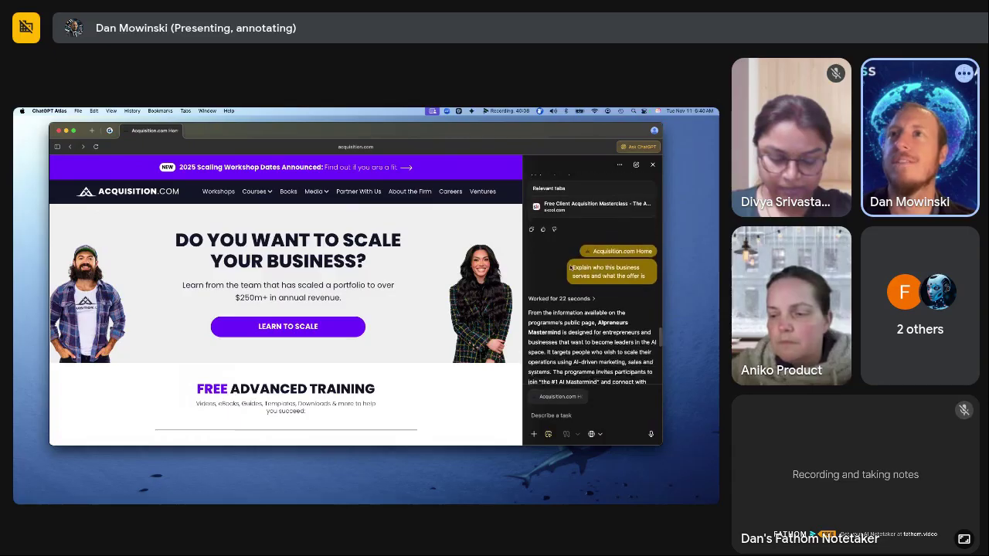
scroll(553, 273, up, 4)
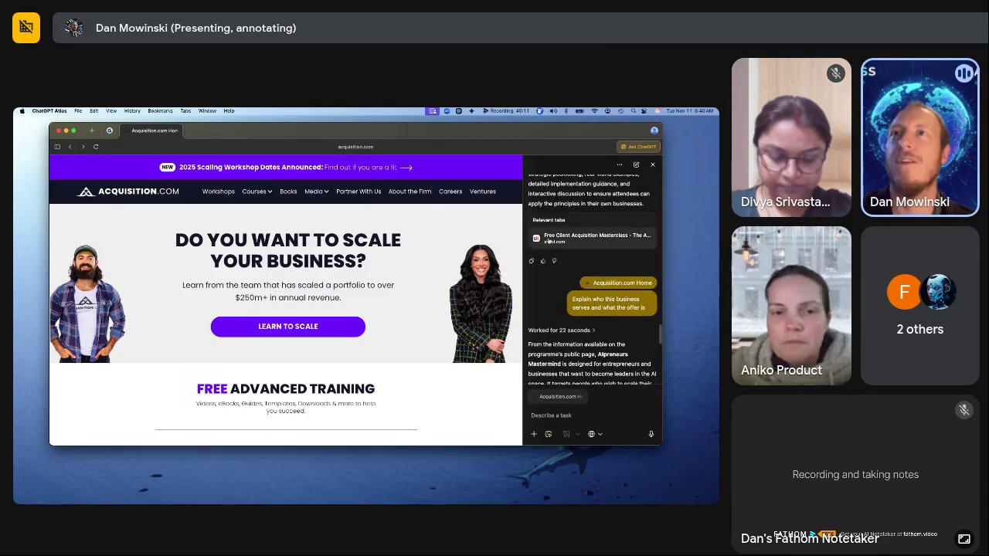
scroll(552, 334, down, 6)
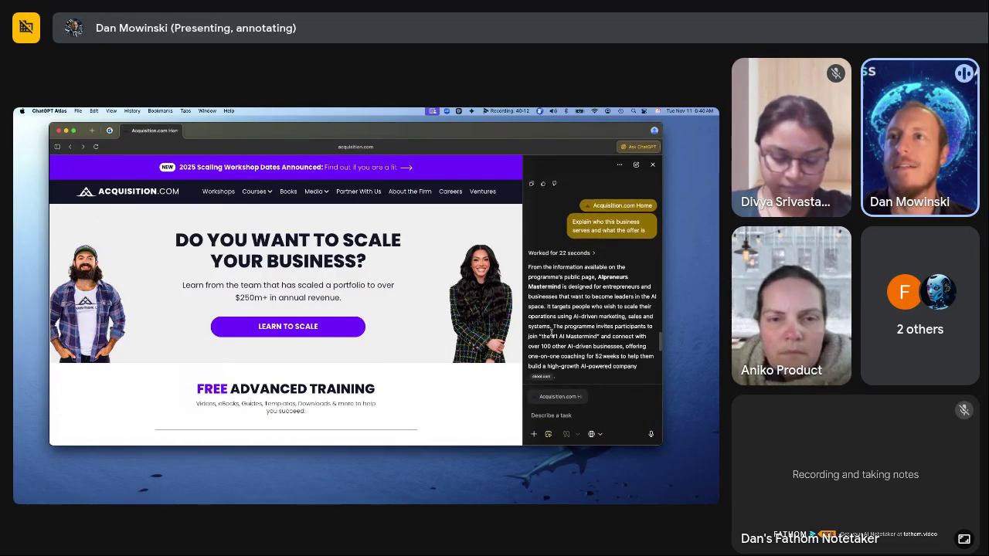
scroll(548, 309, down, 1)
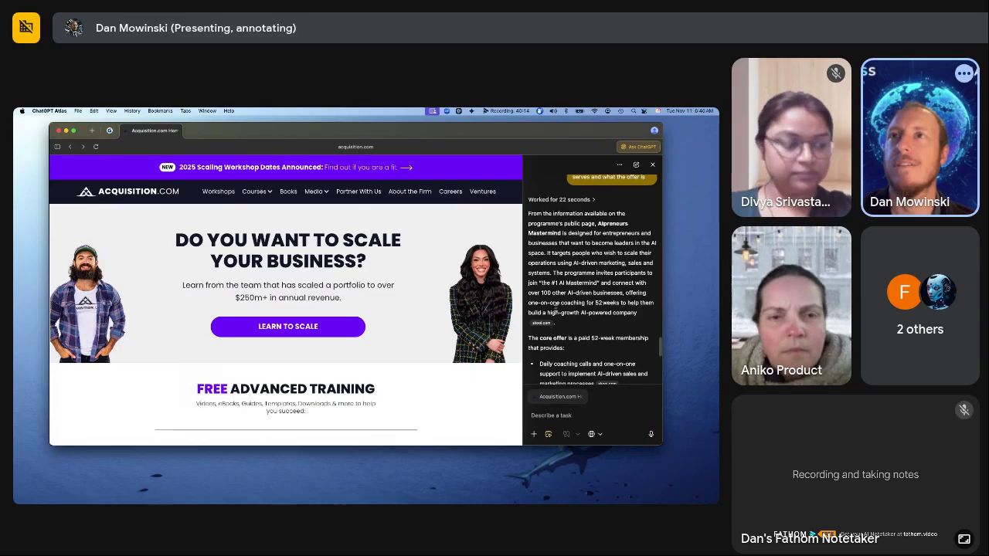
scroll(596, 270, down, 4)
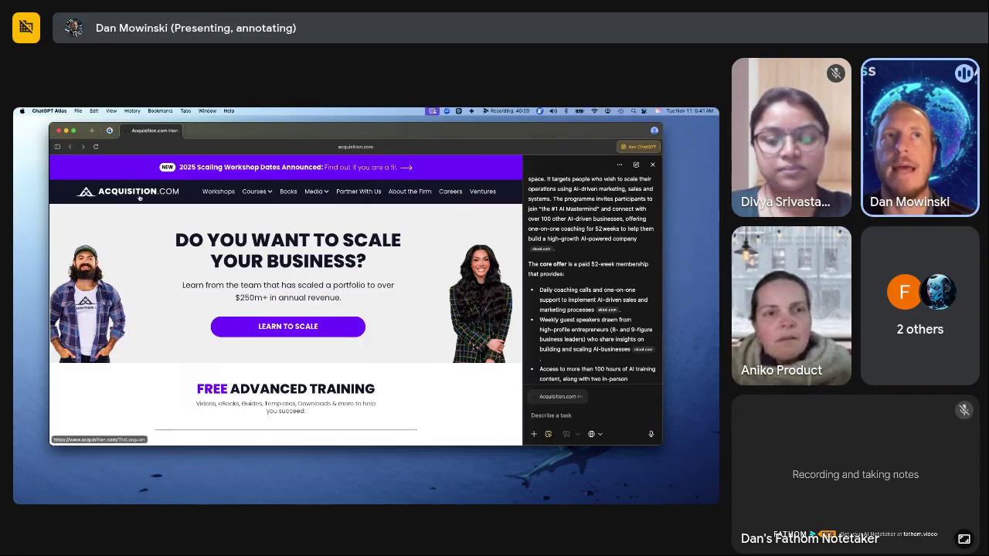
scroll(580, 338, down, 9)
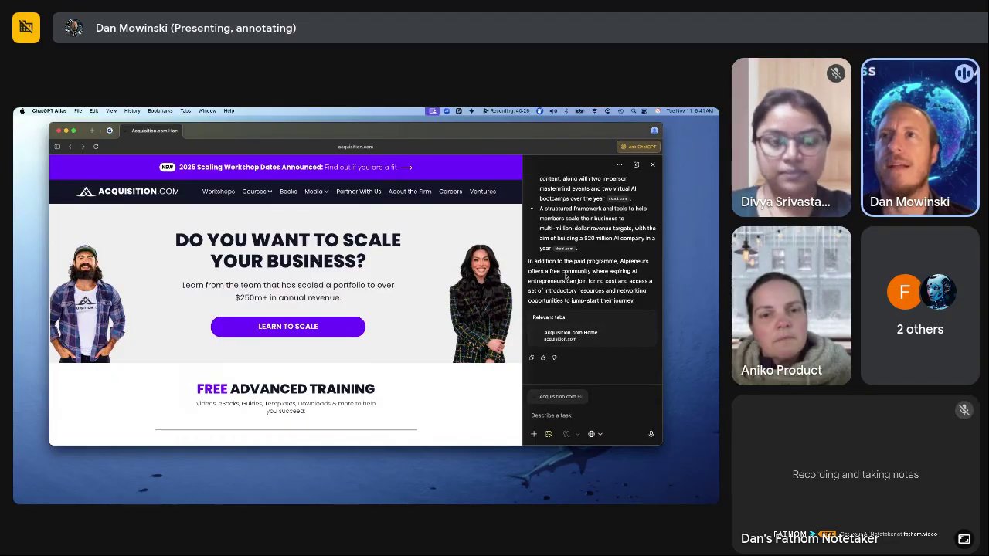
scroll(566, 278, up, 1)
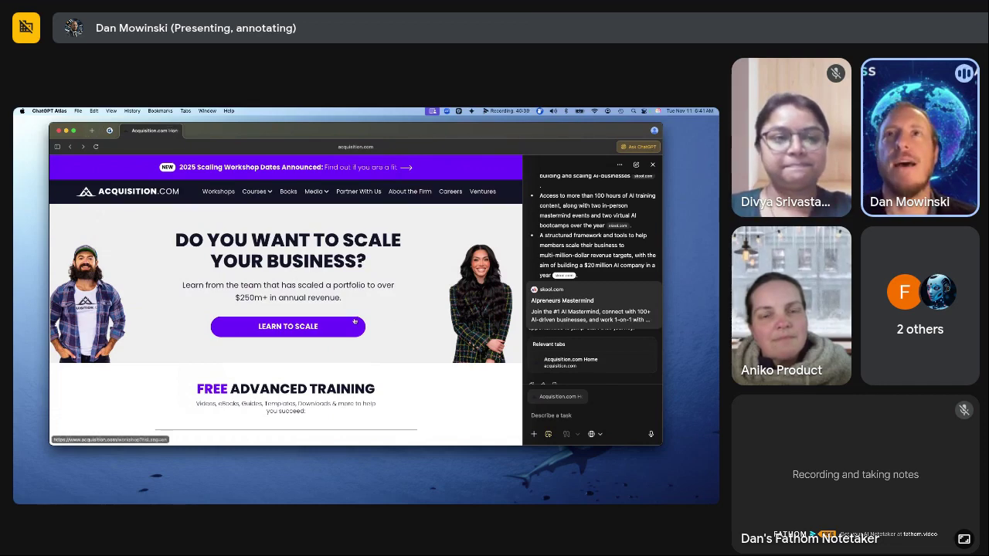
scroll(600, 255, up, 10)
scroll(600, 255, up, 5)
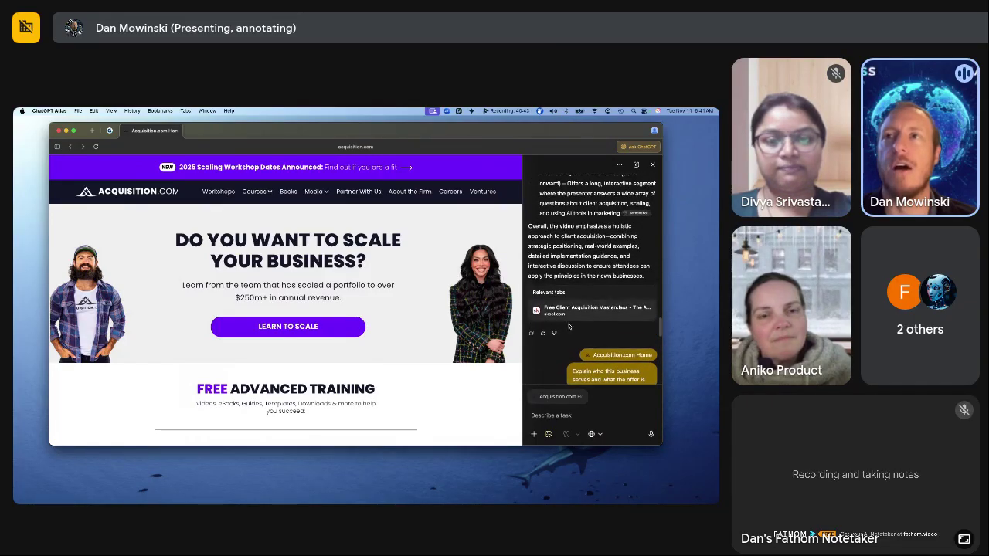
scroll(587, 317, down, 2)
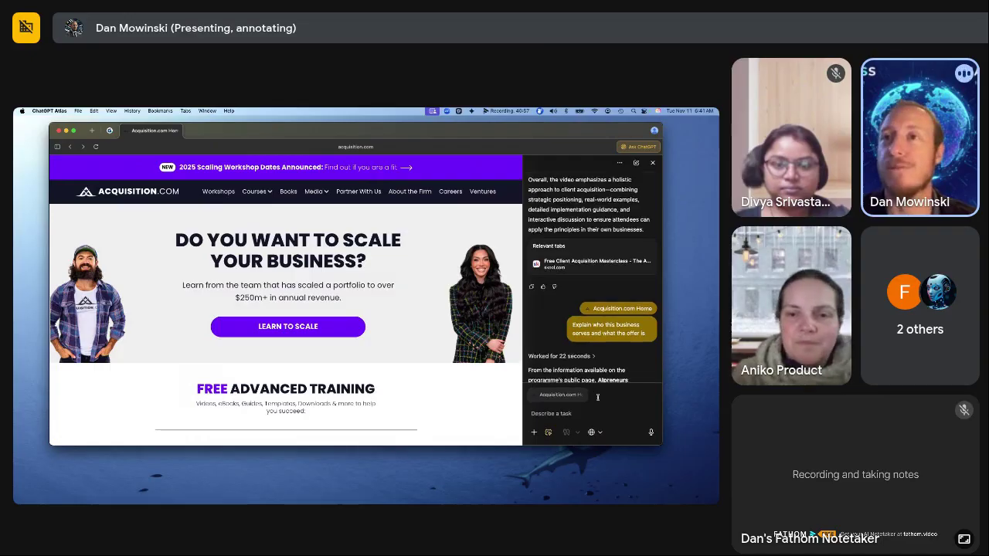
- Close the current Acquisition.com tab and reopen the Acquisition.com homepage in a new tab
click(177, 132)
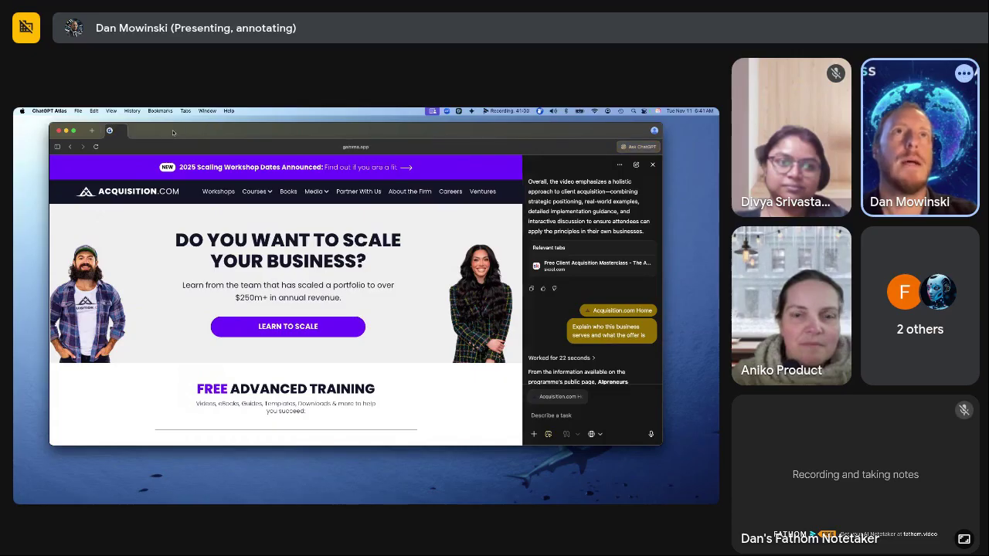
click(93, 131)
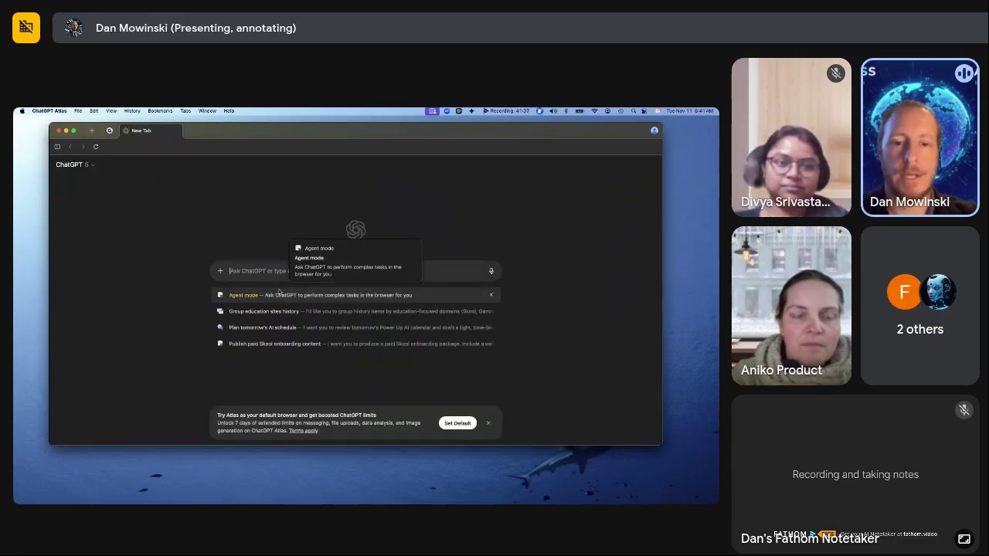
text(acq)
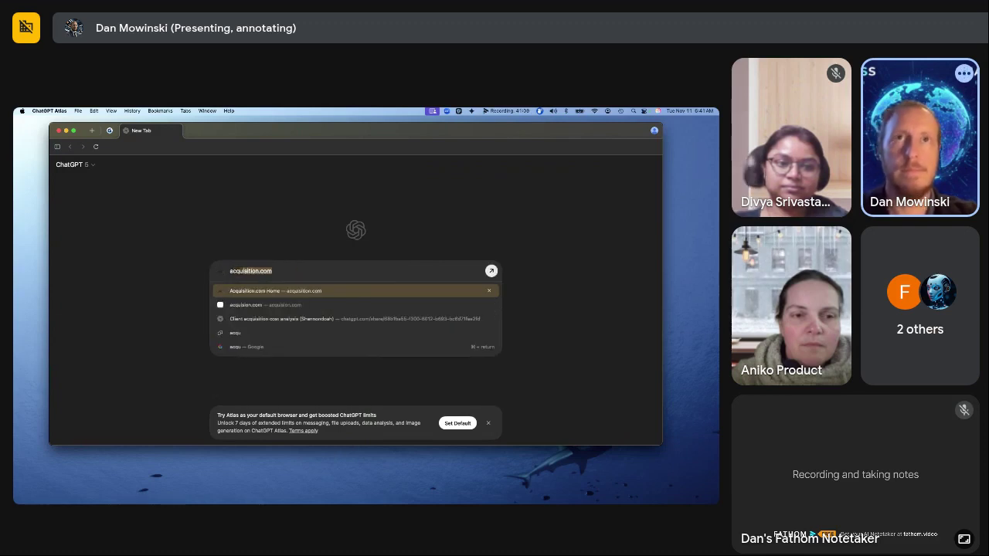
text(u)
click(271, 292)
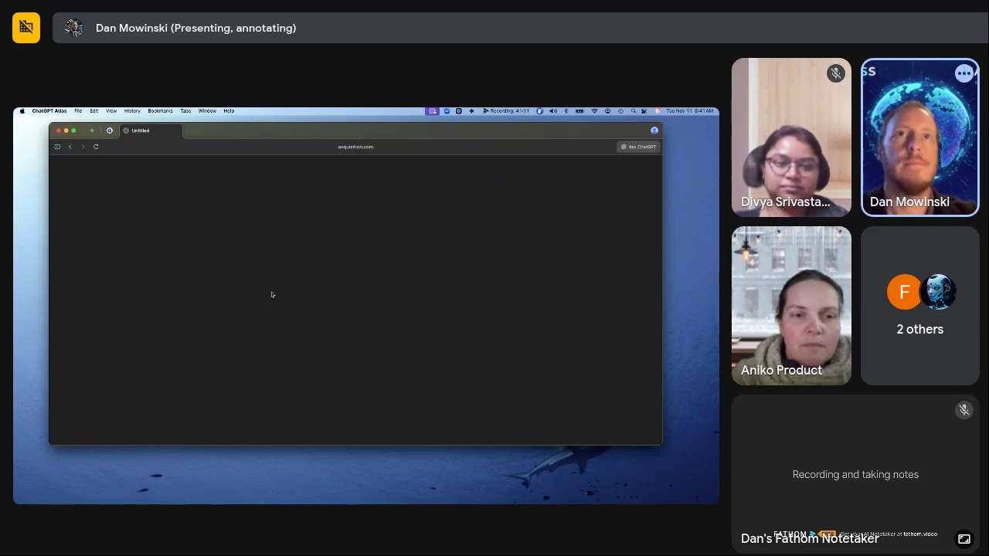
- Start a fresh ChatGPT sidebar chat on the reopened homepage and send "Explain who this business serves and what the offer is"
click(641, 146)
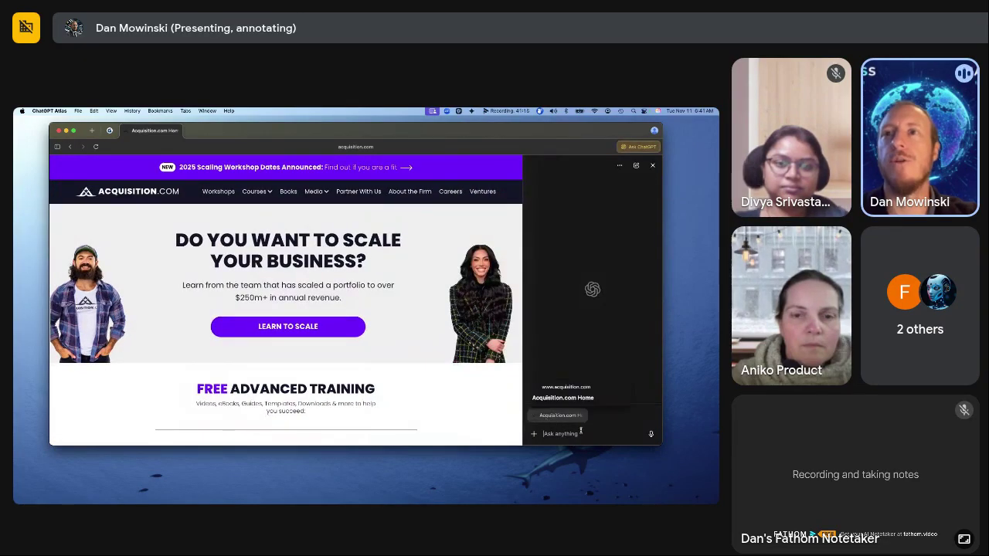
text(Explain who this business serves and what the offer is)
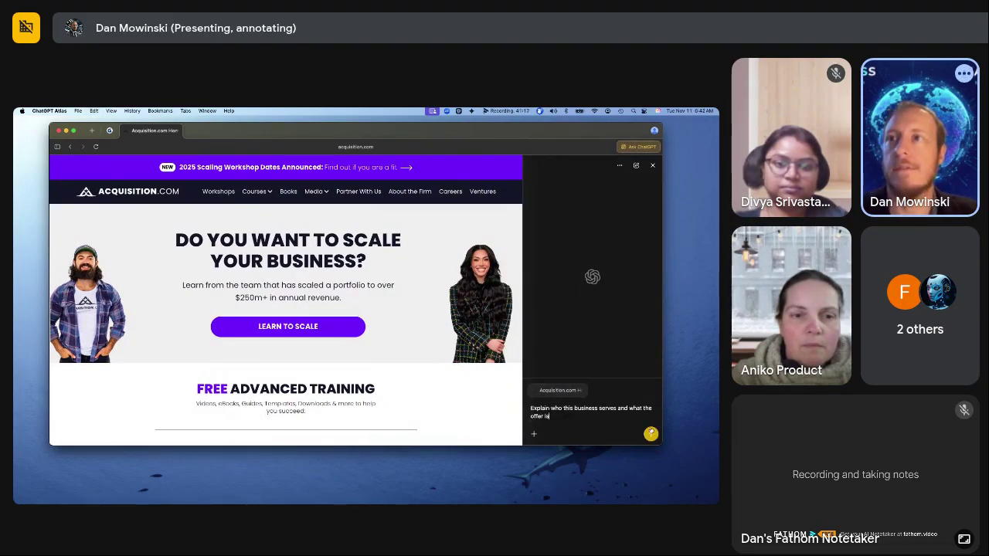
click(651, 433)
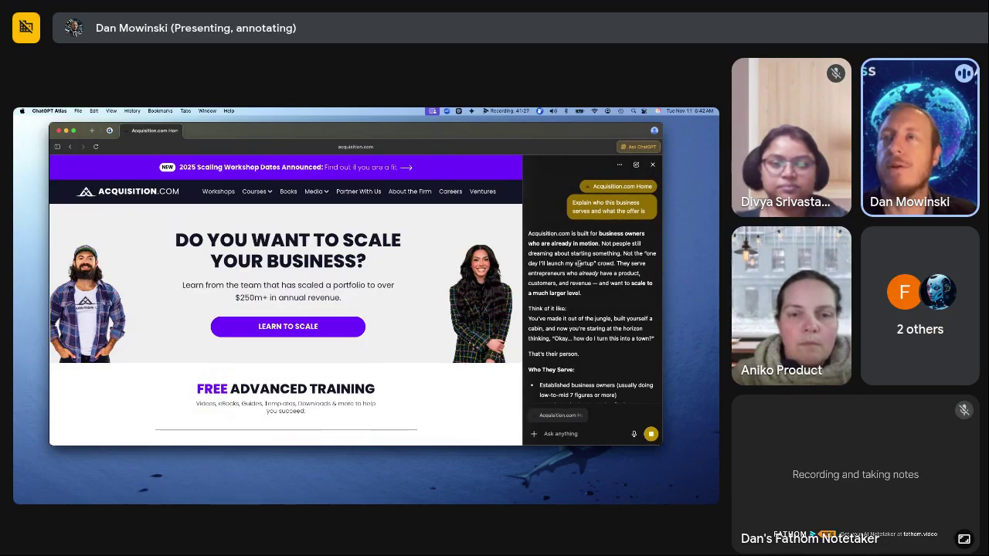
- Read through the new explanation, highlighting the Free Education for Everyone point and comparing it with the site's list of courses
scroll(579, 273, down, 1)
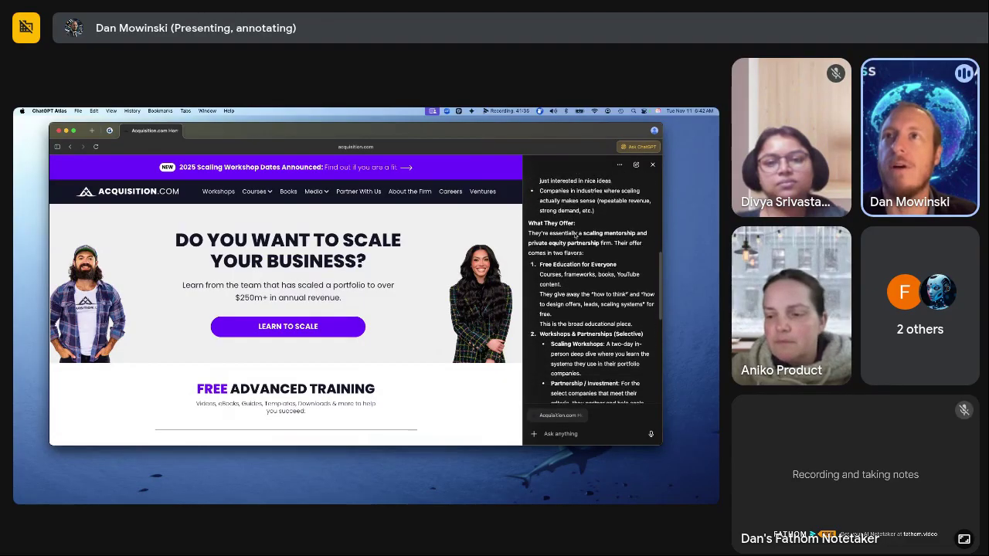
drag(539, 260, 617, 279)
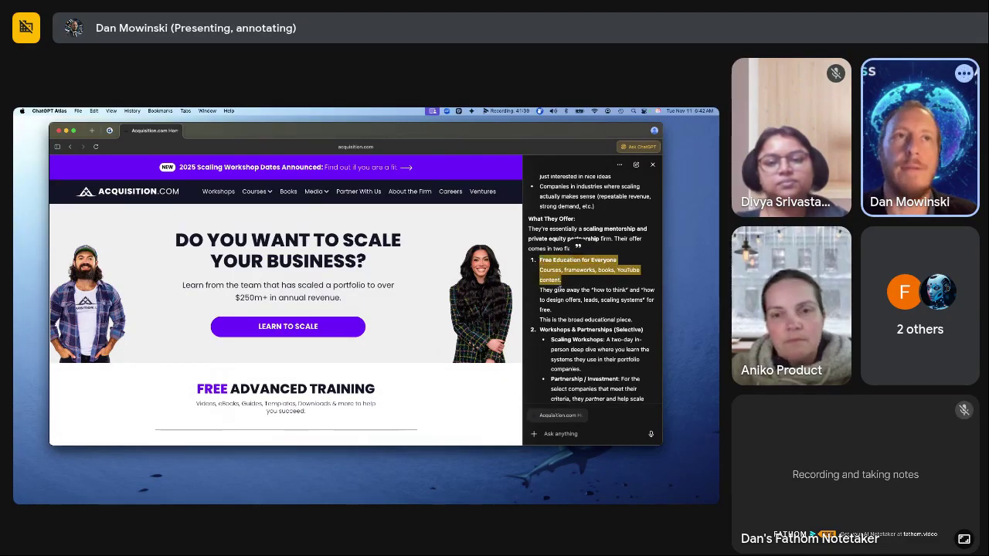
mouse_move(259, 193)
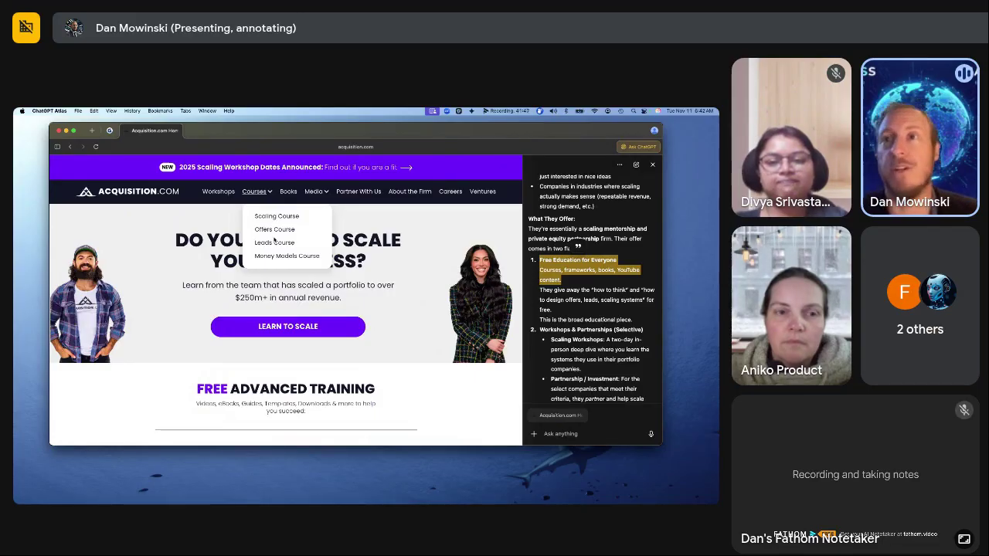
click(582, 317)
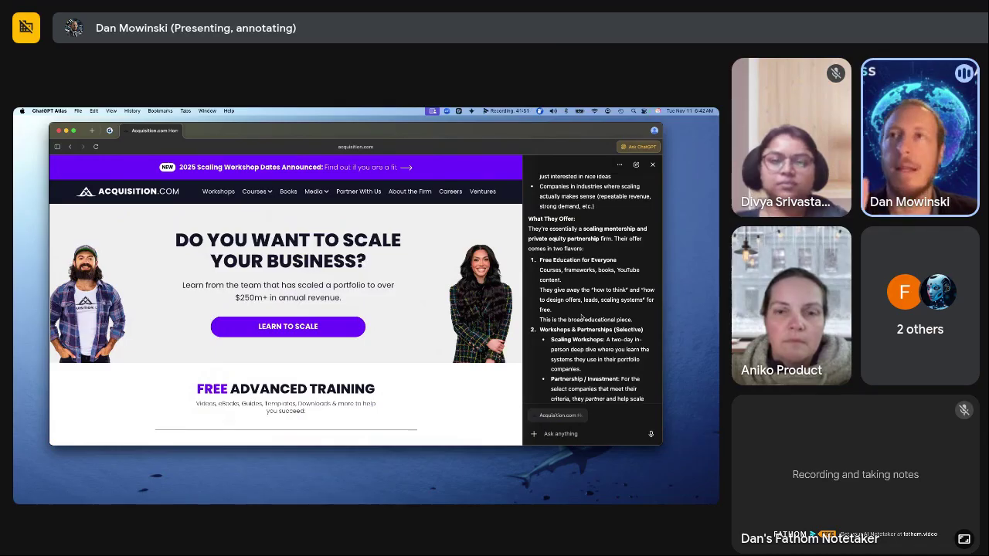
scroll(582, 317, down, 2)
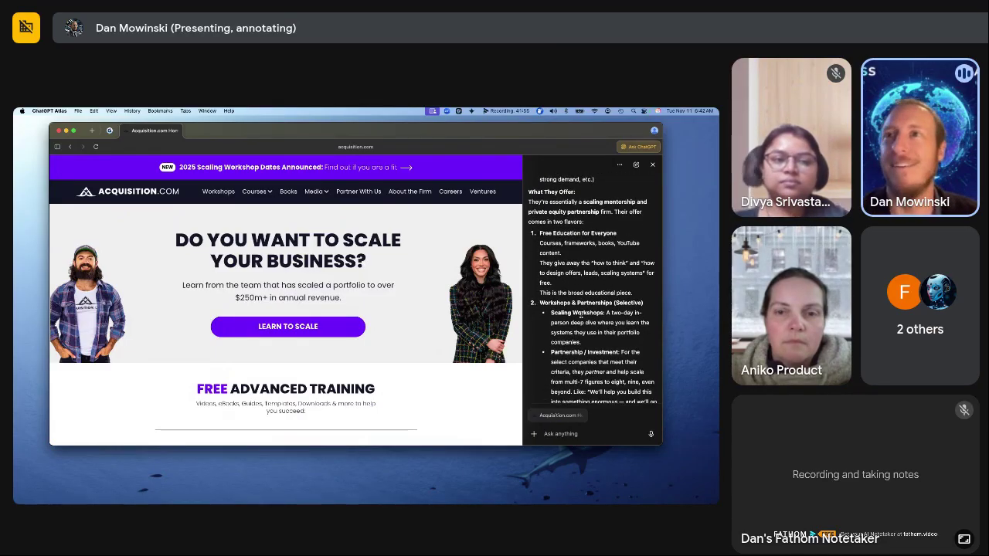
scroll(581, 316, down, 4)
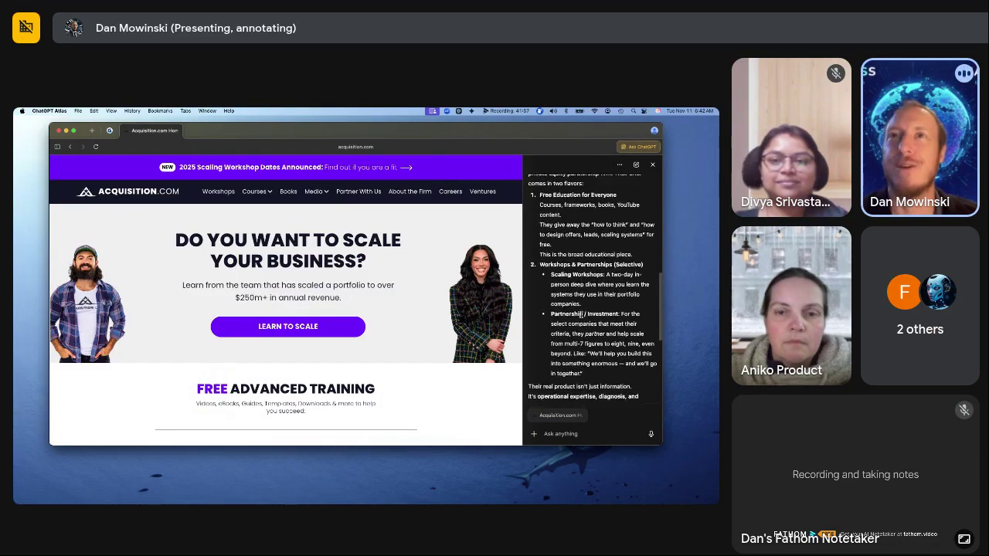
scroll(581, 316, down, 1)
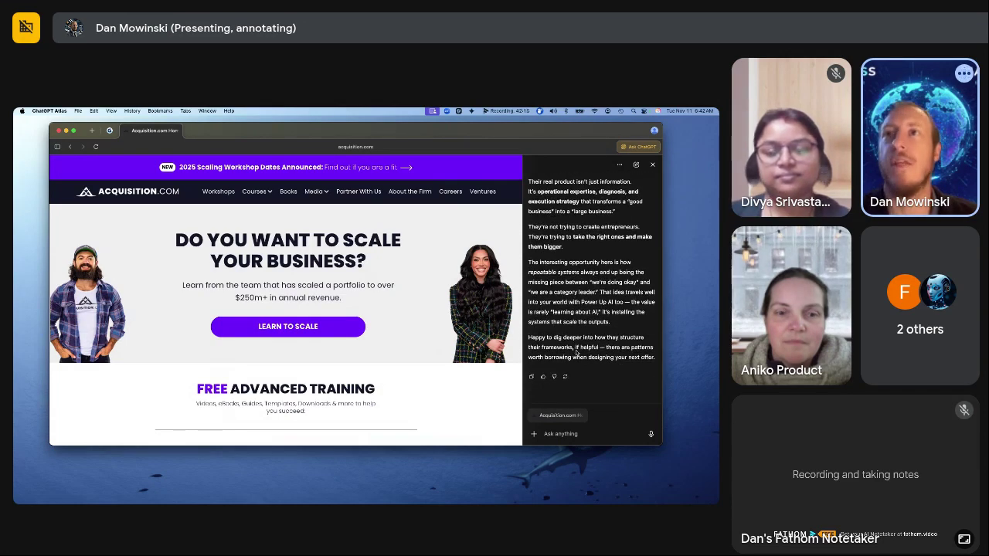
scroll(585, 287, up, 5)
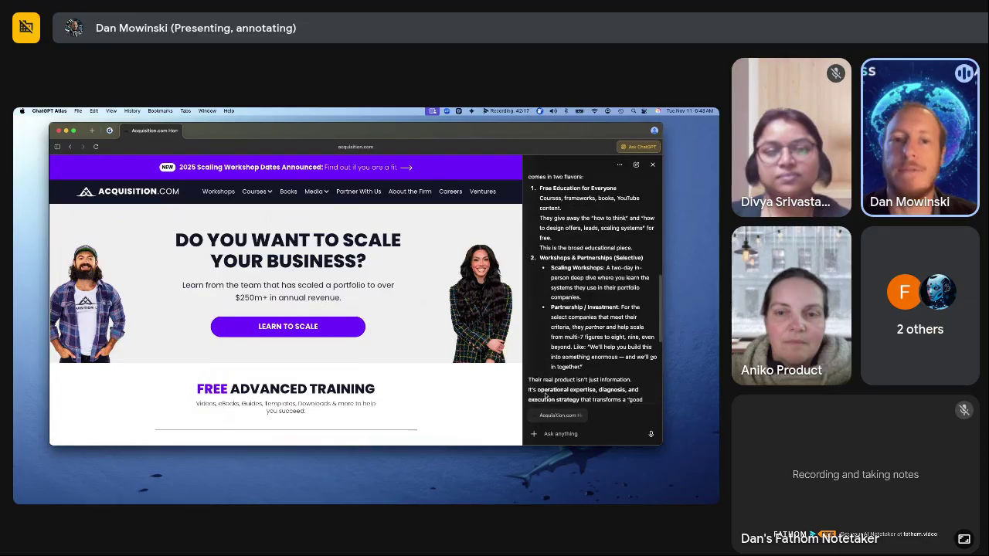
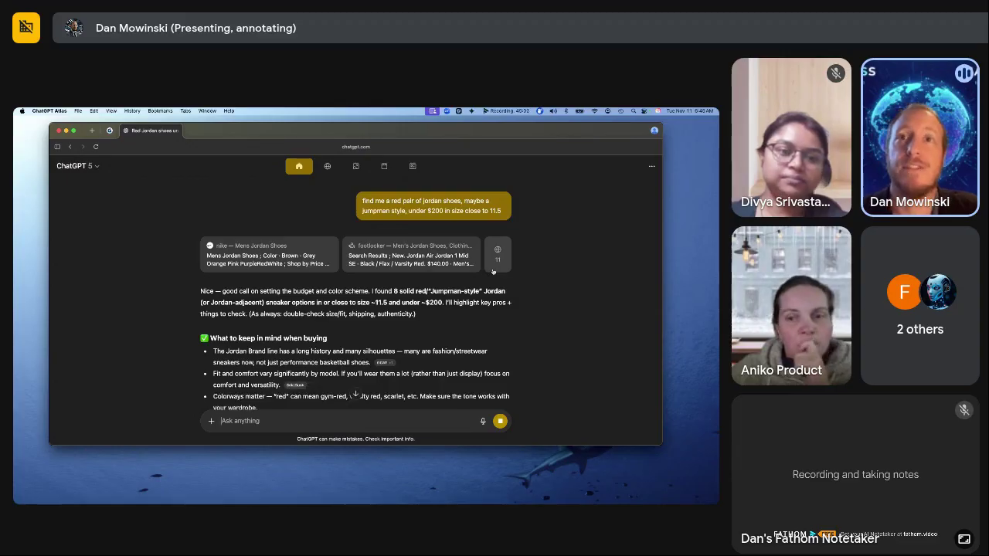
- Read through ChatGPT's red Jordan shoe answer, covering the buying tips, top picks, price breakdown and final recommendation
scroll(292, 335, down, 2)
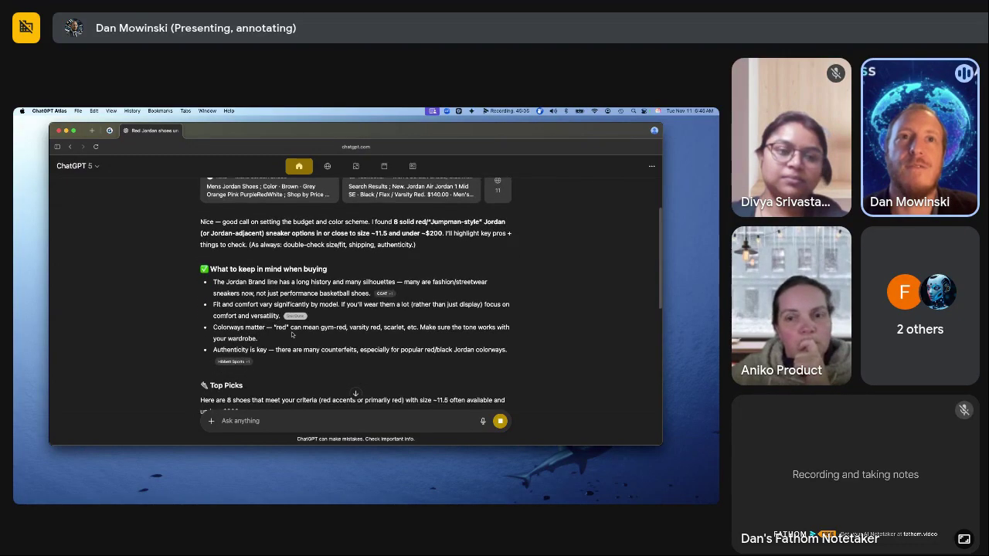
scroll(292, 334, down, 6)
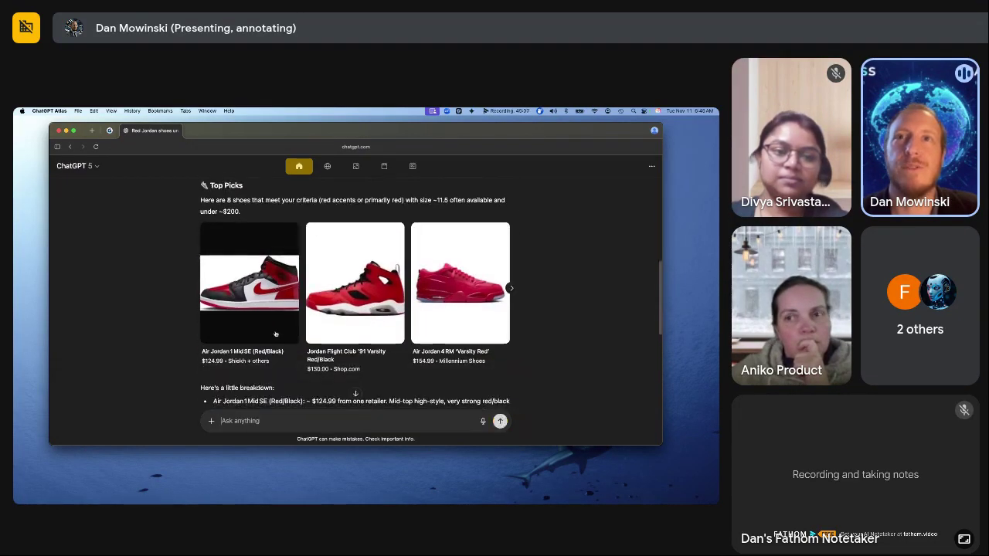
scroll(275, 334, down, 2)
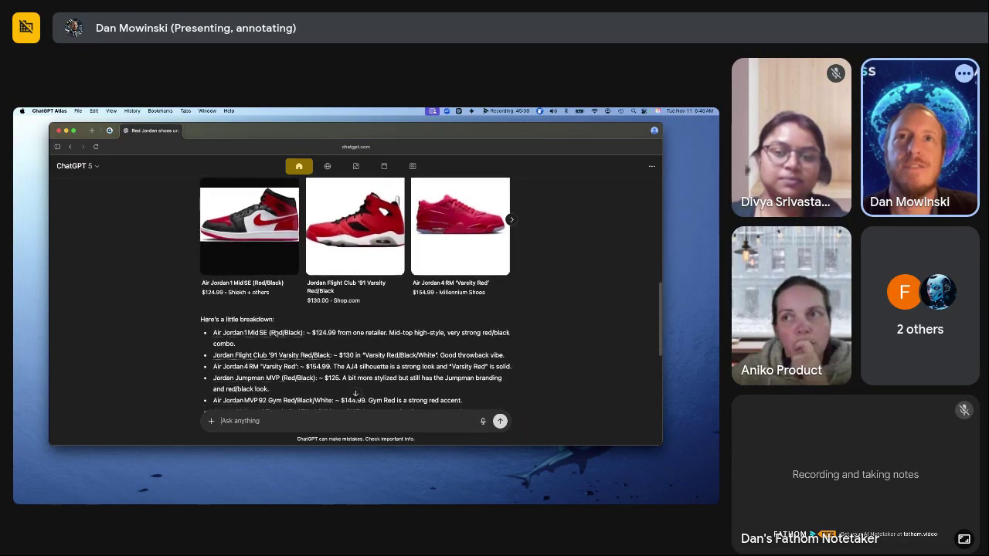
scroll(349, 316, down, 2)
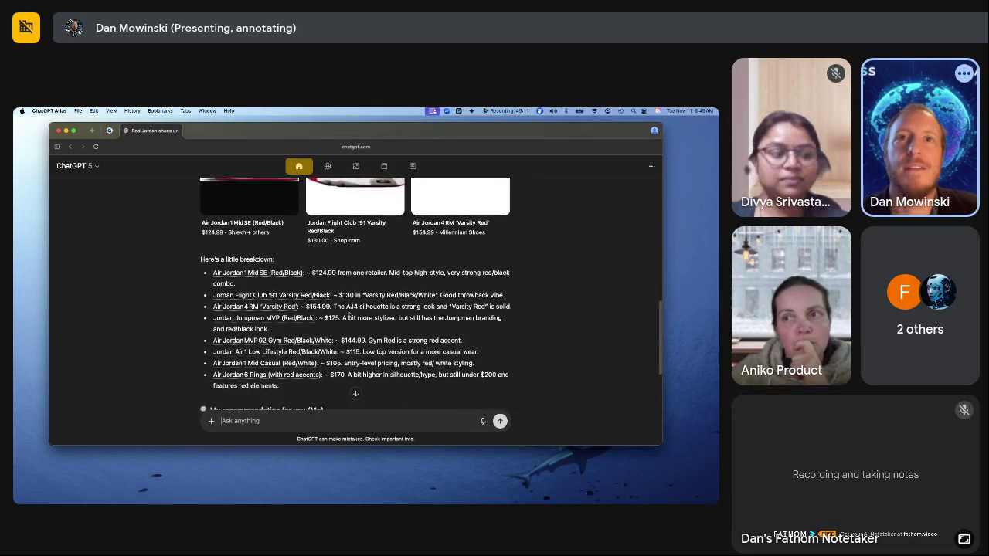
scroll(350, 316, down, 1)
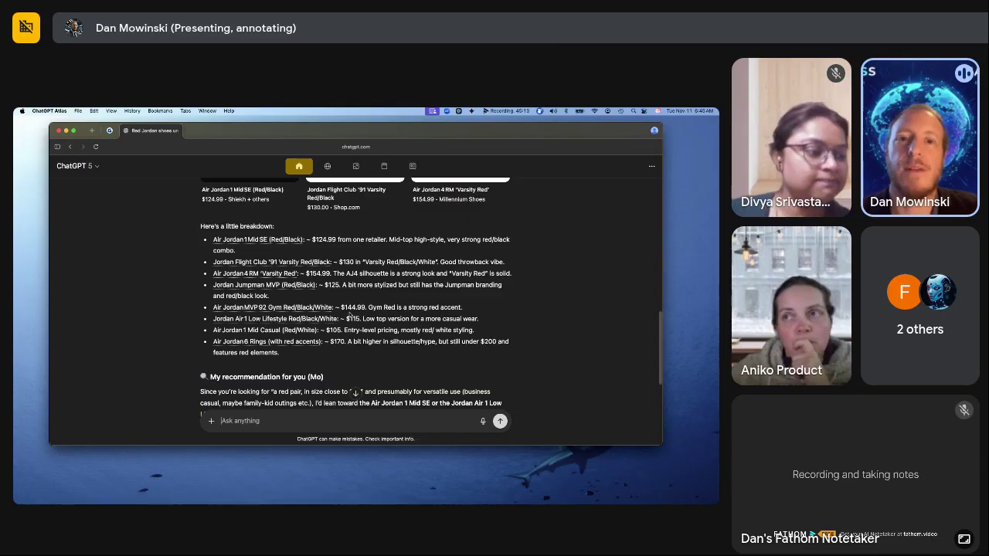
scroll(350, 315, down, 1)
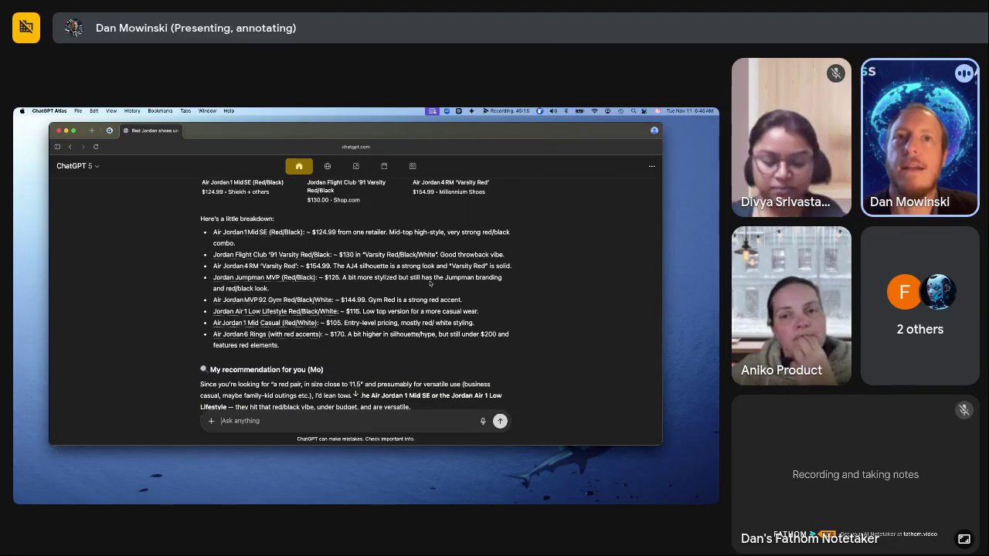
scroll(430, 282, down, 3)
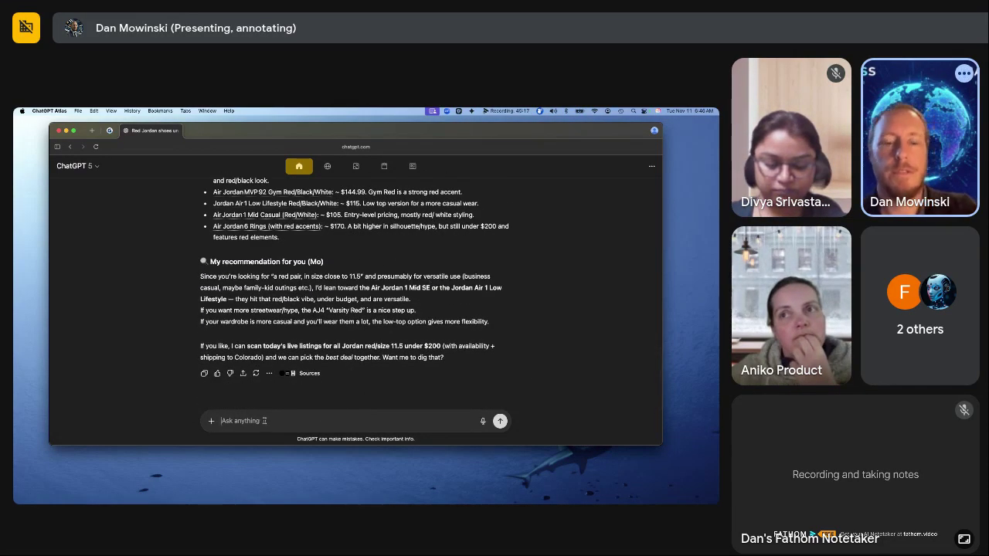
- Send the follow-up prompt "now use operator to get me more options" in the shoe conversation
text(now use )
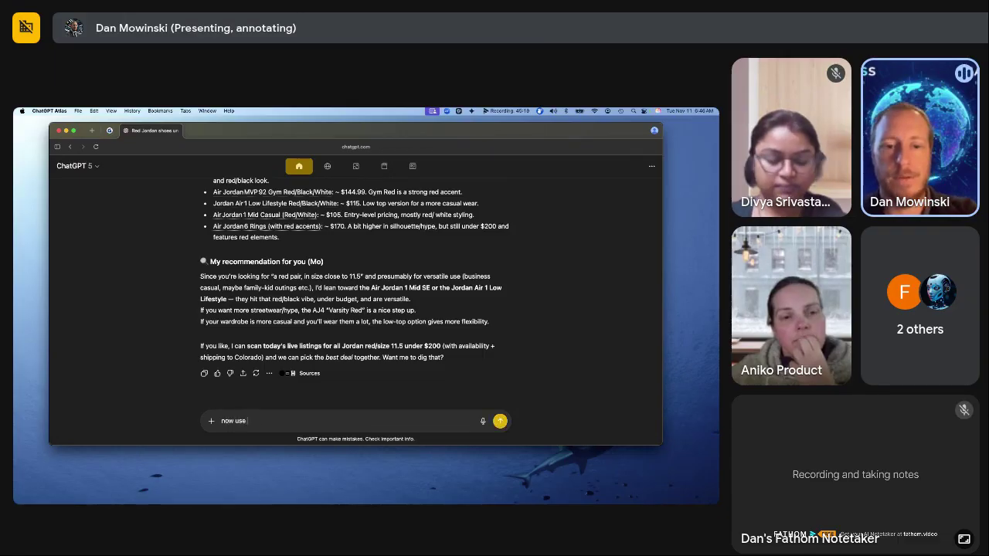
text(operator to get me )
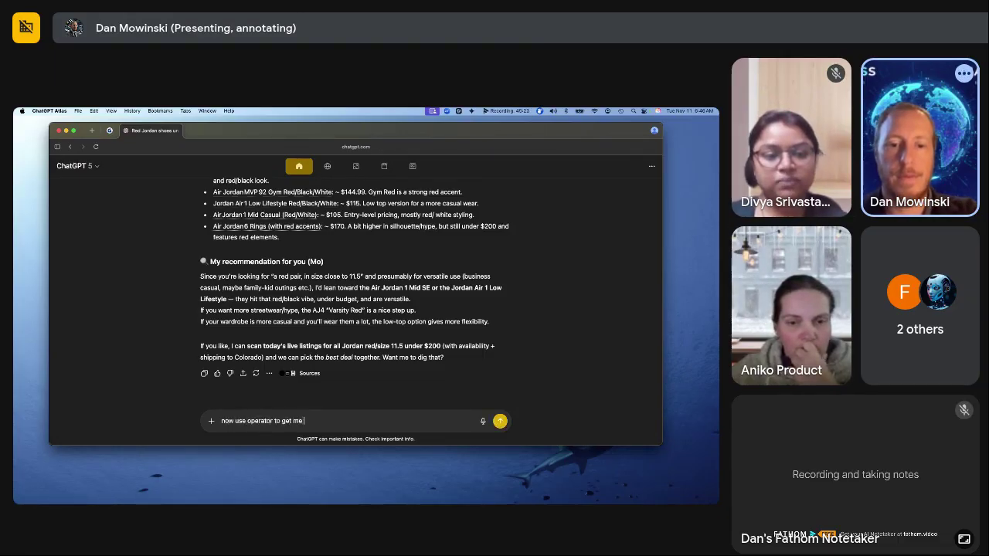
text(more options)
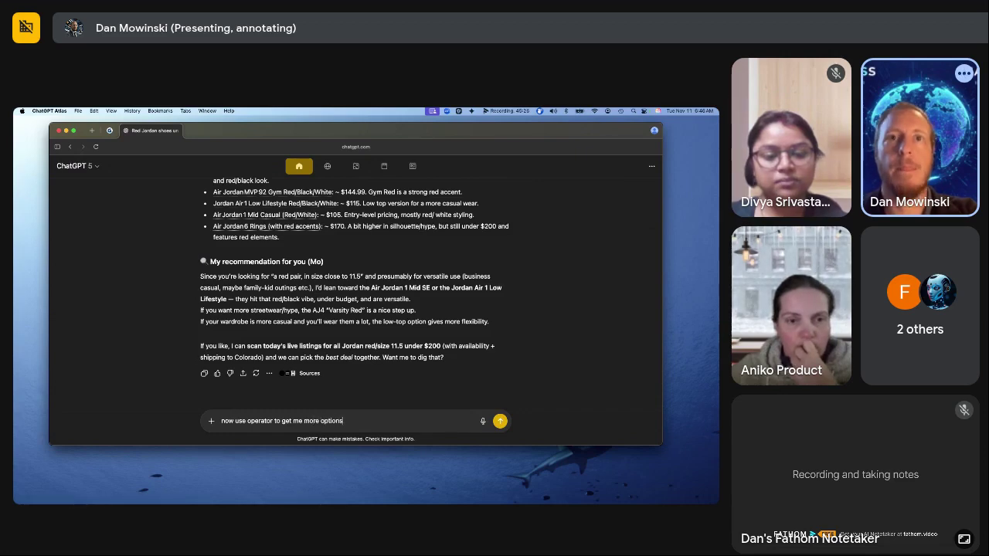
key(Return)
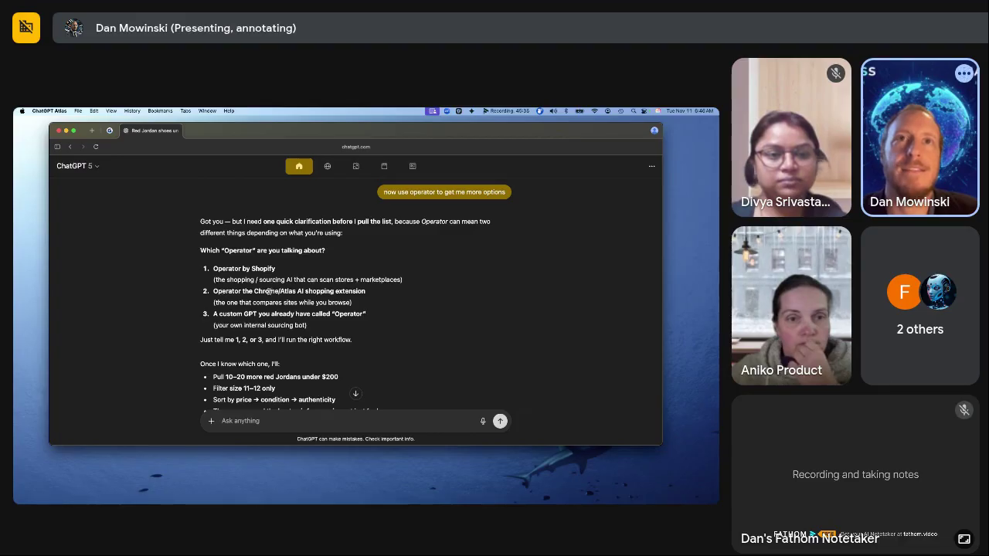
- Highlight the Atlas AI shopping extension choice in the clarification and reply "2" to select it
drag(283, 291, 364, 292)
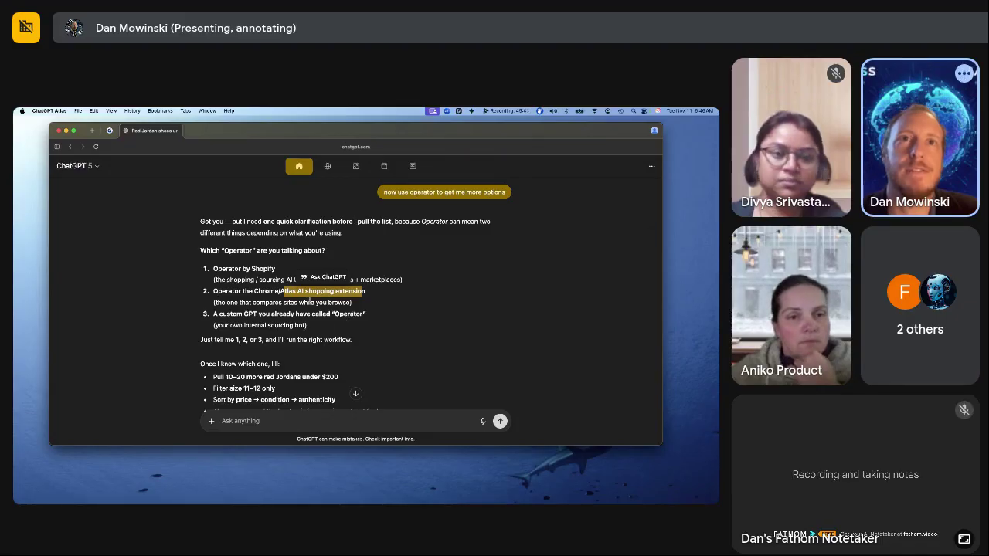
click(247, 420)
text(2)
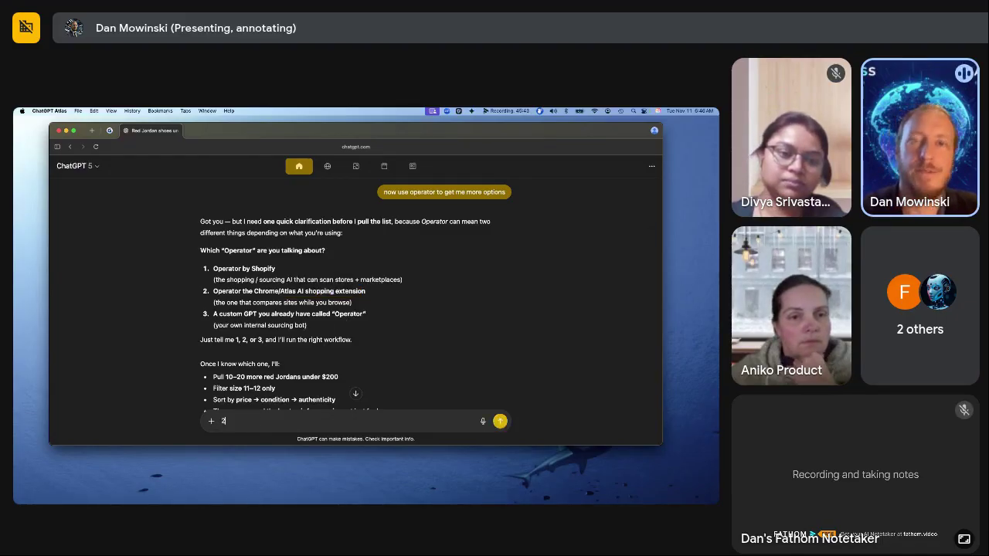
key(Return)
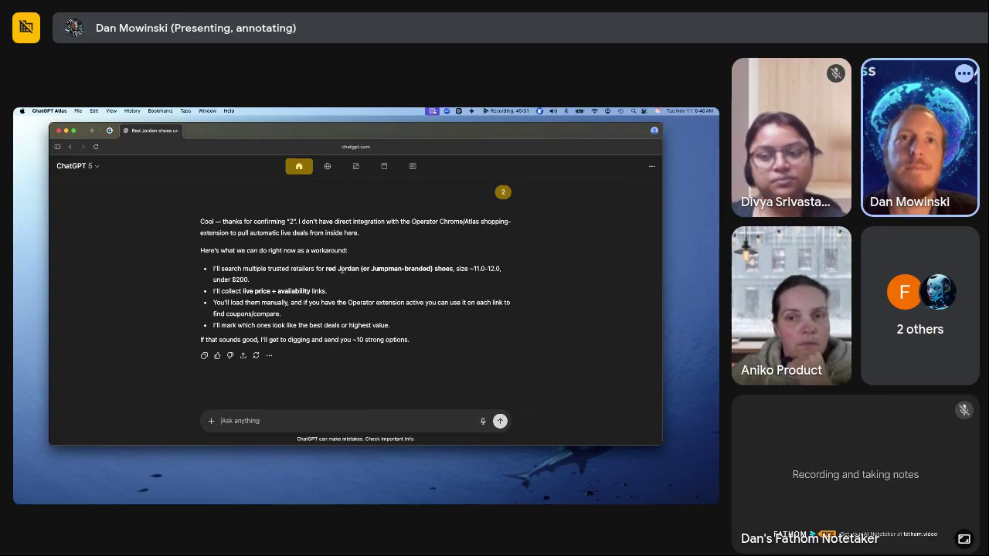
- Review the proposed retailer-search workaround and accept it by replying "y"
scroll(263, 348, down, 1)
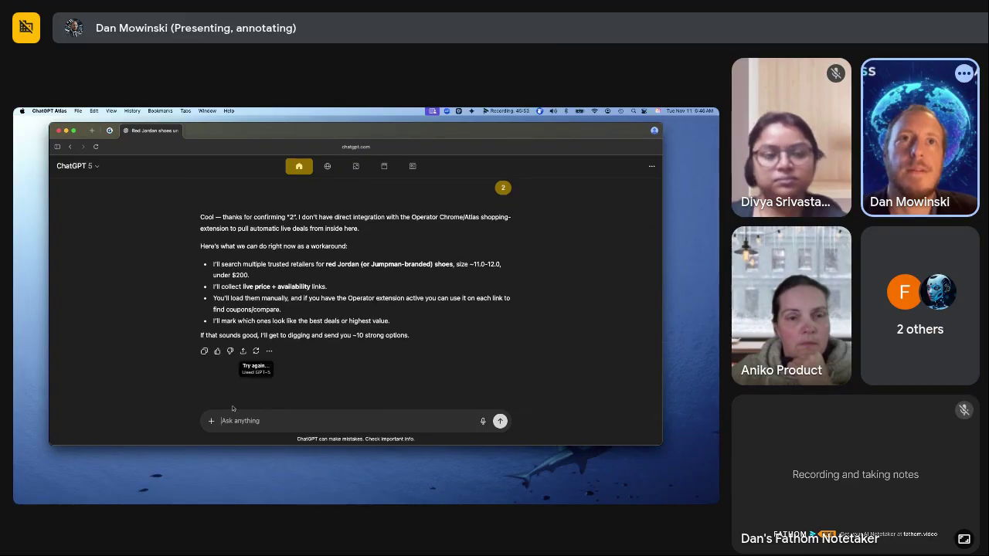
text(y)
key(Return)
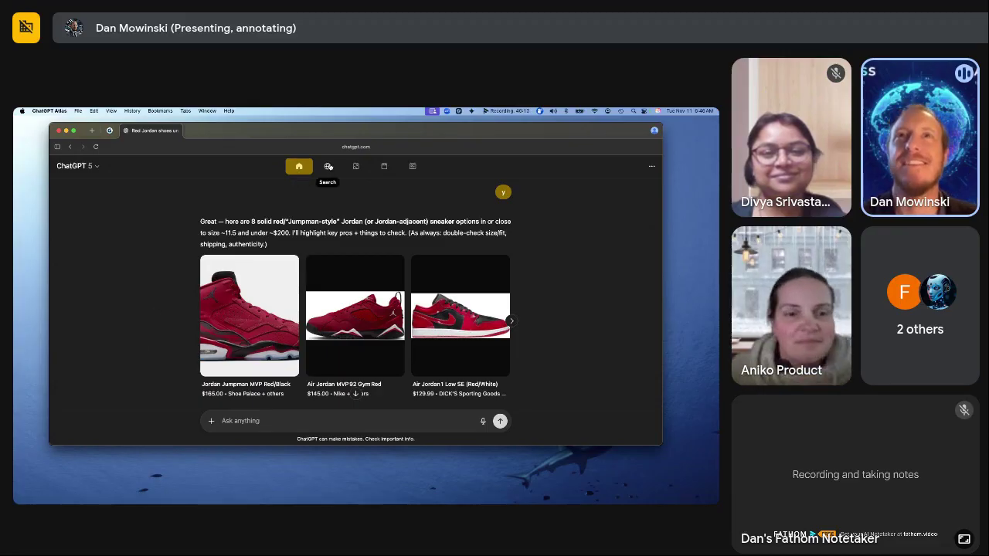
- Examine the web search results for the shoe prompts, and browse the first answer's Top Picks carousel forward and back
click(330, 168)
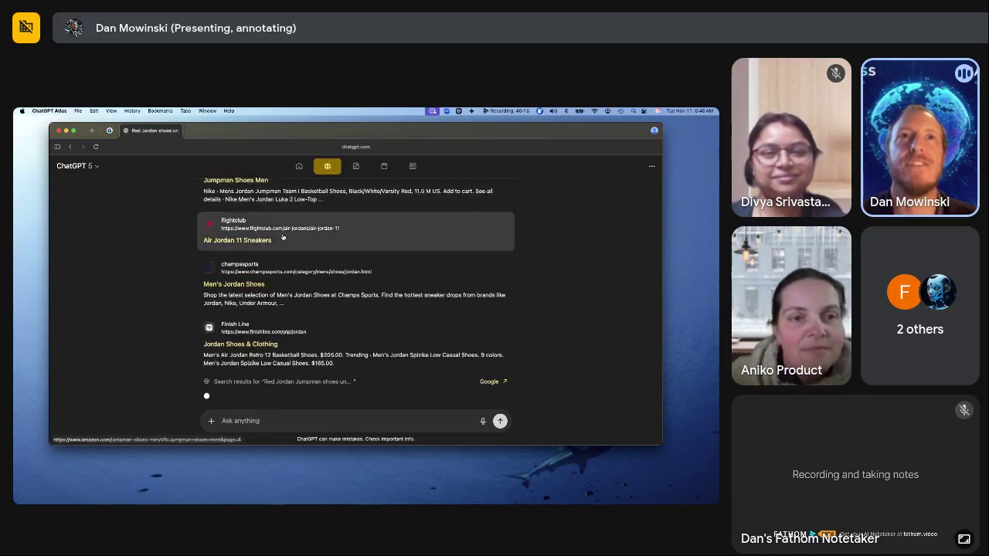
scroll(276, 278, up, 10)
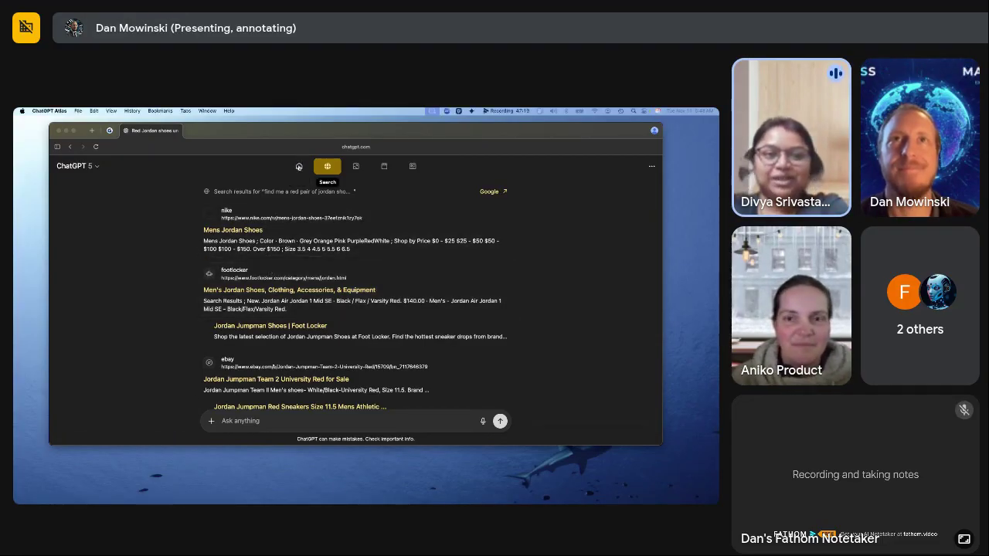
click(298, 165)
scroll(219, 338, down, 10)
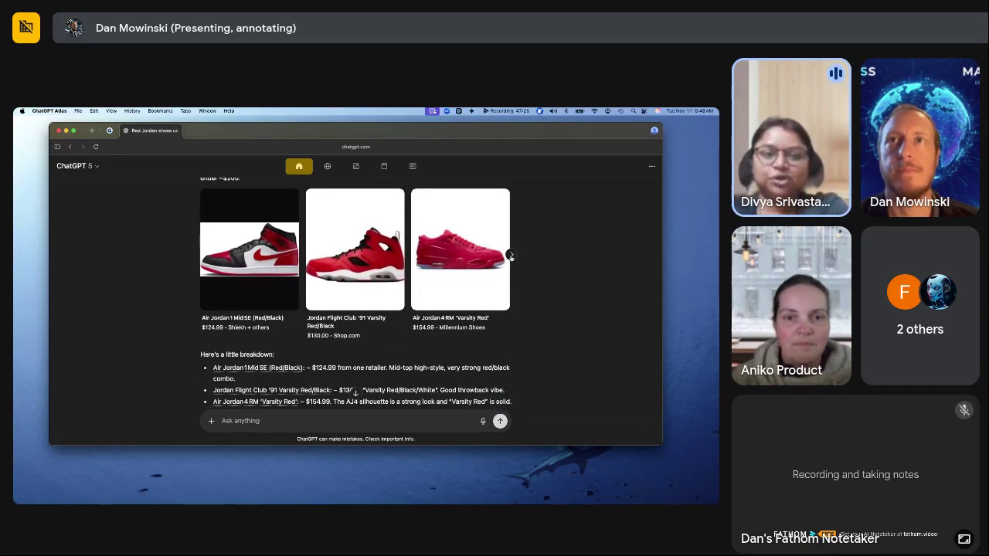
click(509, 255)
click(510, 254)
click(509, 255)
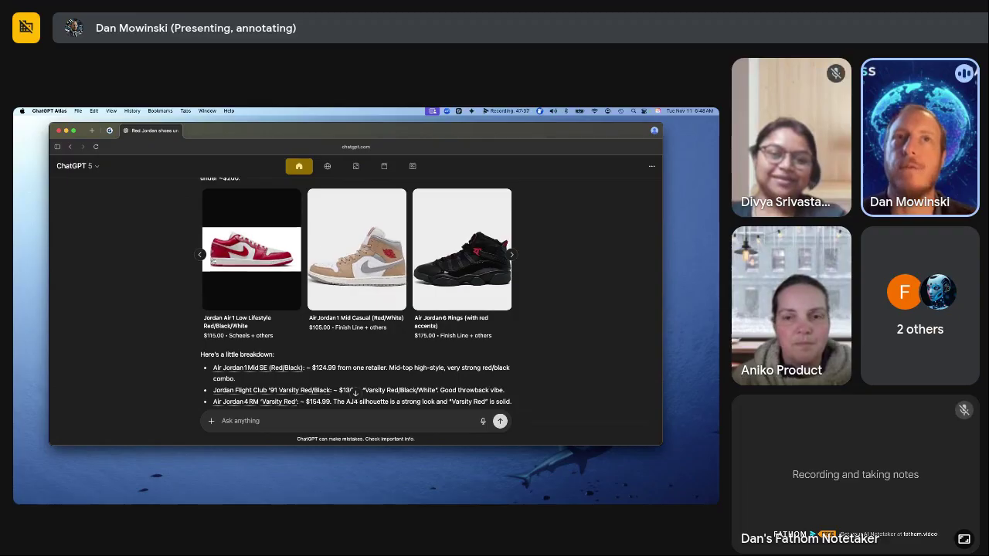
click(199, 255)
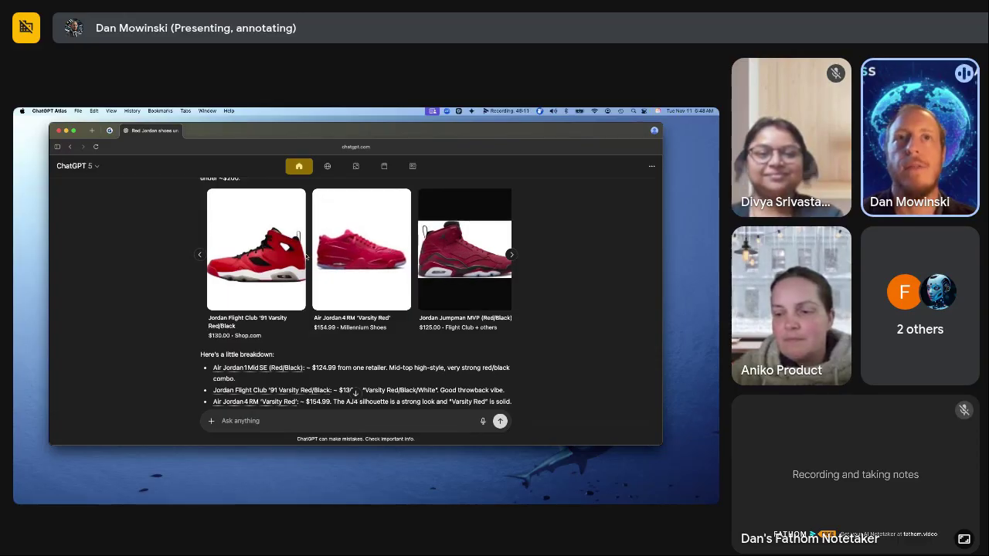
- Revisit the web search results for the red Jordan Jumpman query and look through its full gallery of image results
scroll(306, 257, up, 5)
click(328, 167)
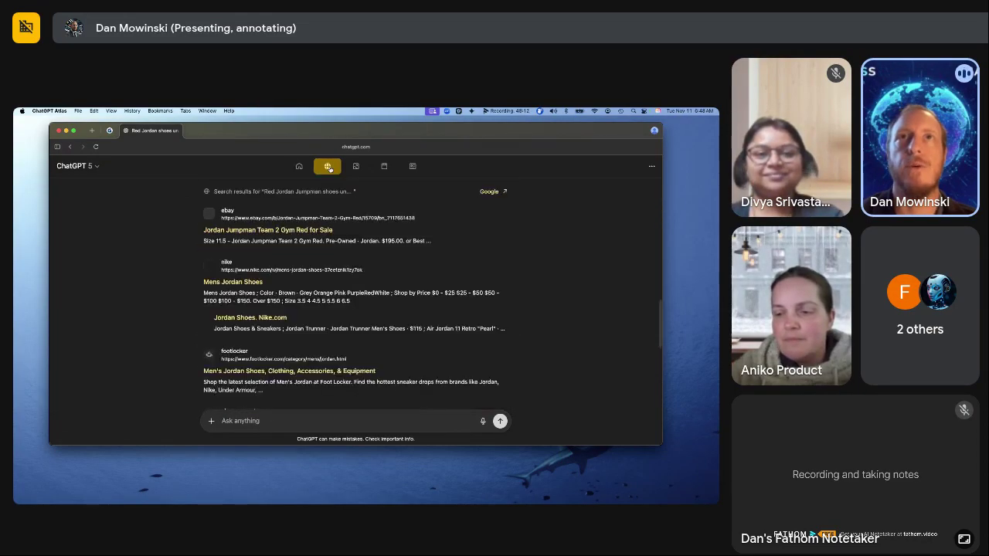
click(355, 166)
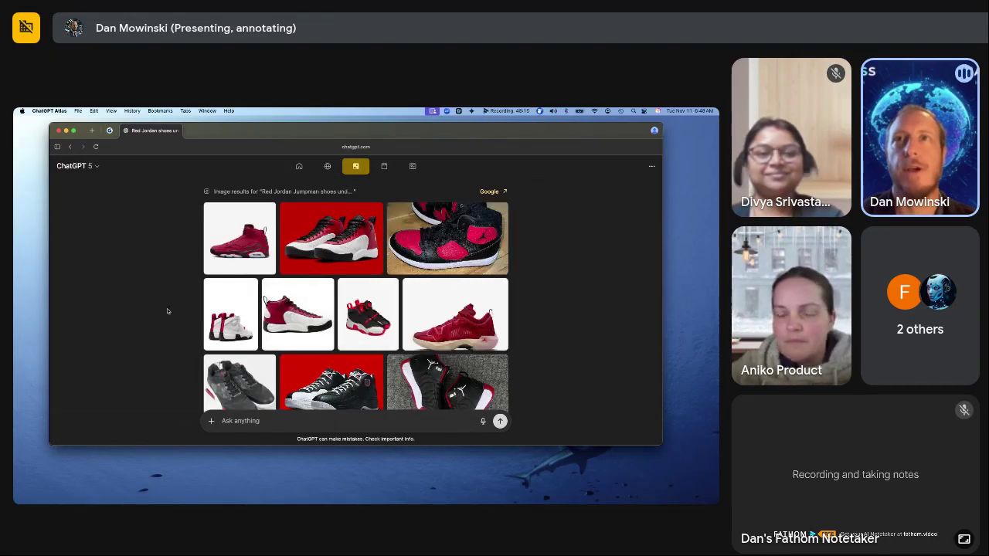
scroll(262, 292, down, 2)
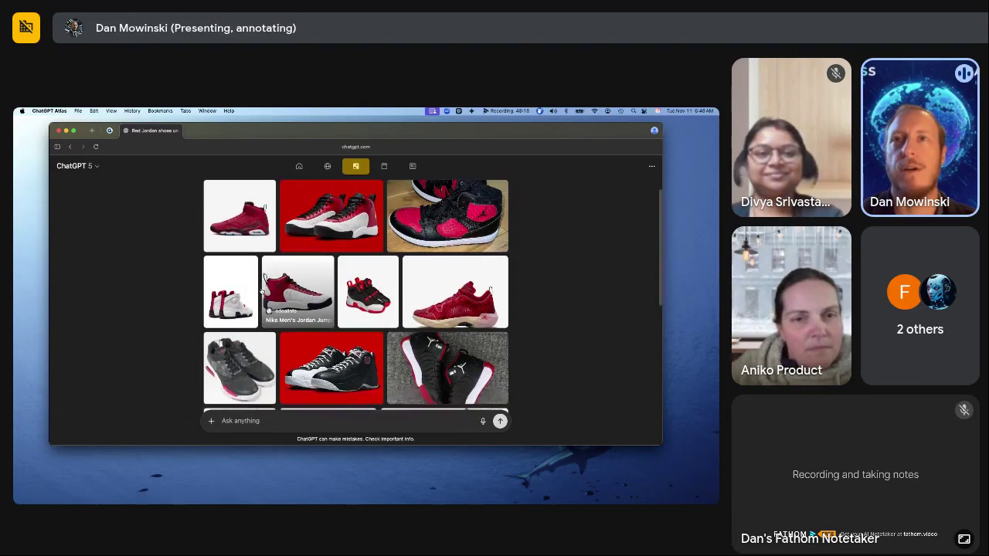
scroll(262, 291, down, 5)
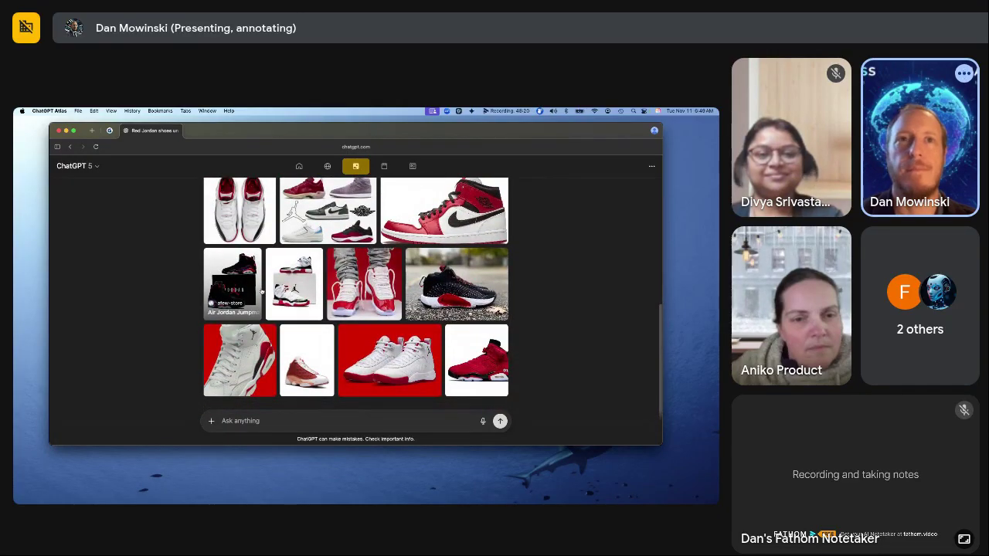
scroll(261, 291, up, 6)
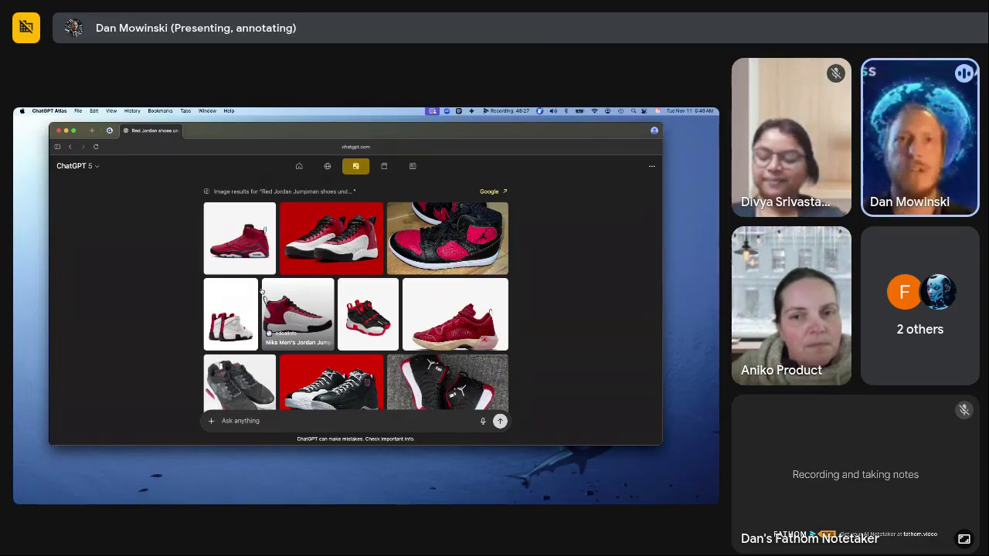
scroll(262, 291, down, 5)
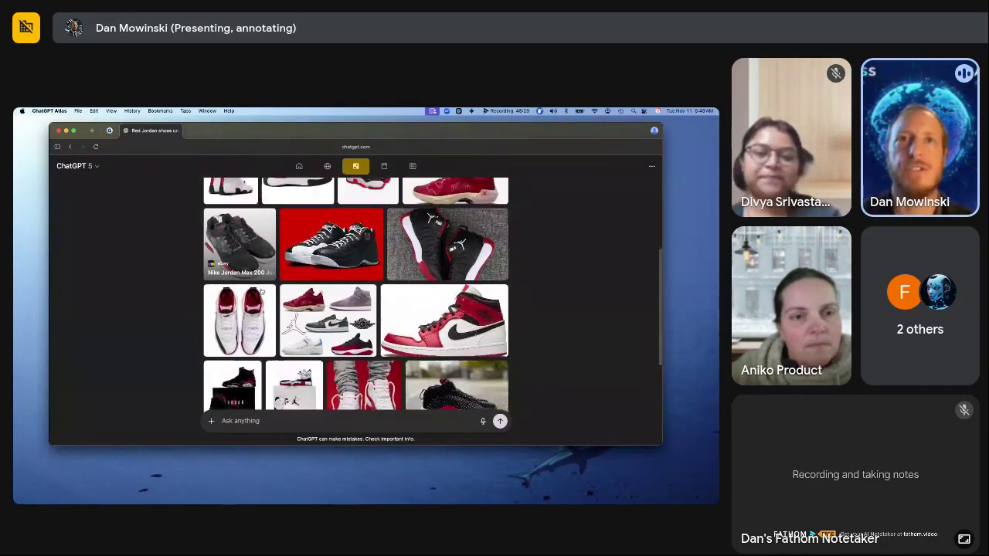
scroll(261, 291, down, 2)
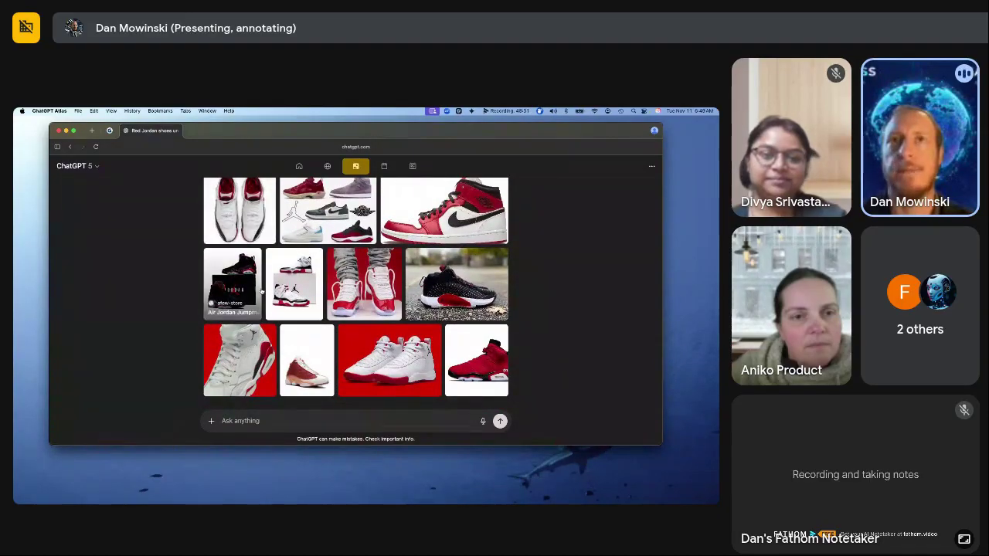
scroll(261, 291, up, 7)
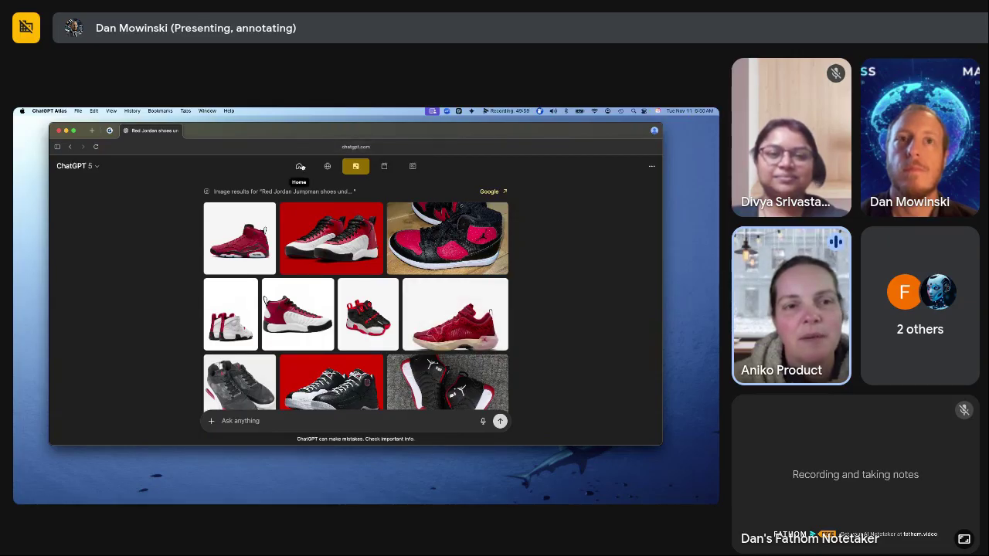
- Look over the prompt's attachment and tool options, pointing out the one for adding photos and files
click(211, 421)
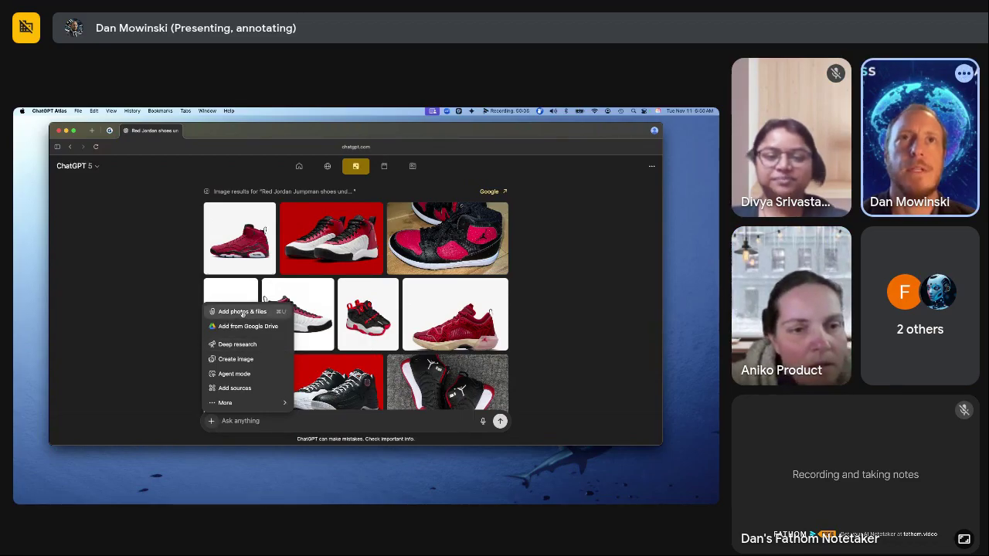
click(181, 292)
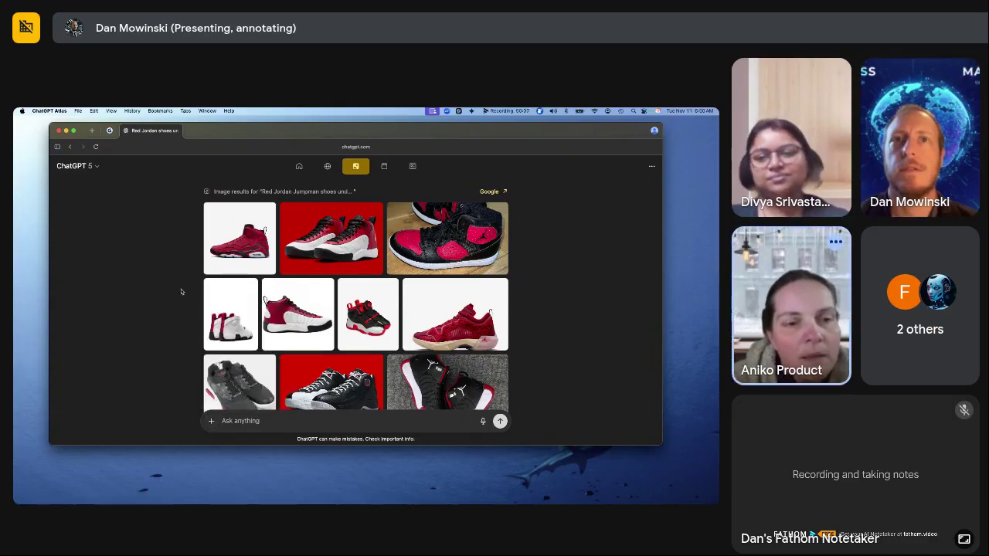
click(211, 421)
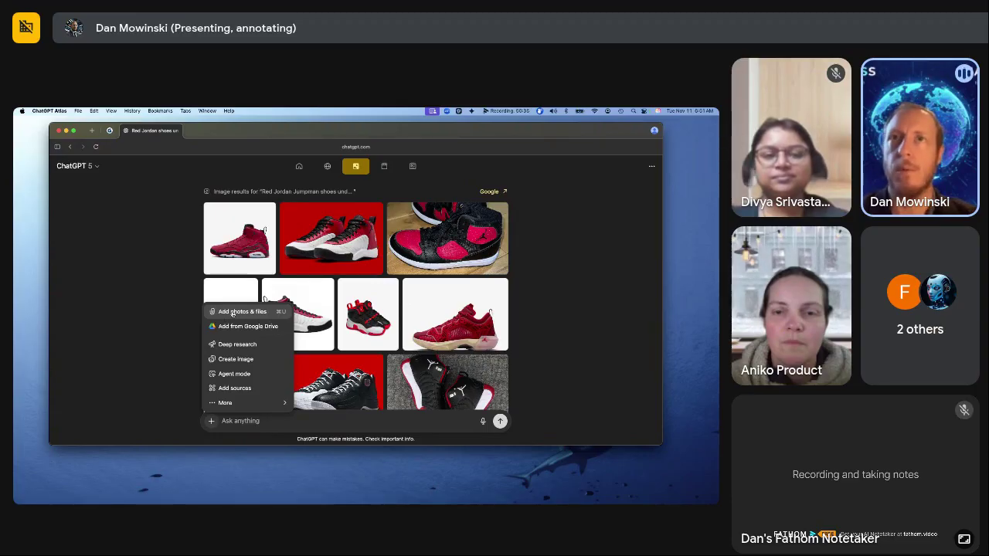
click(184, 293)
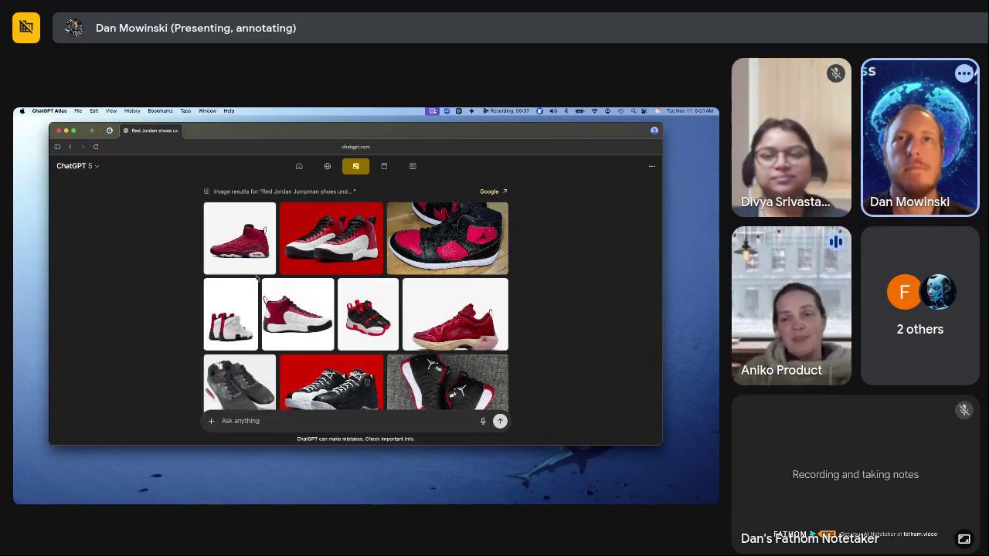